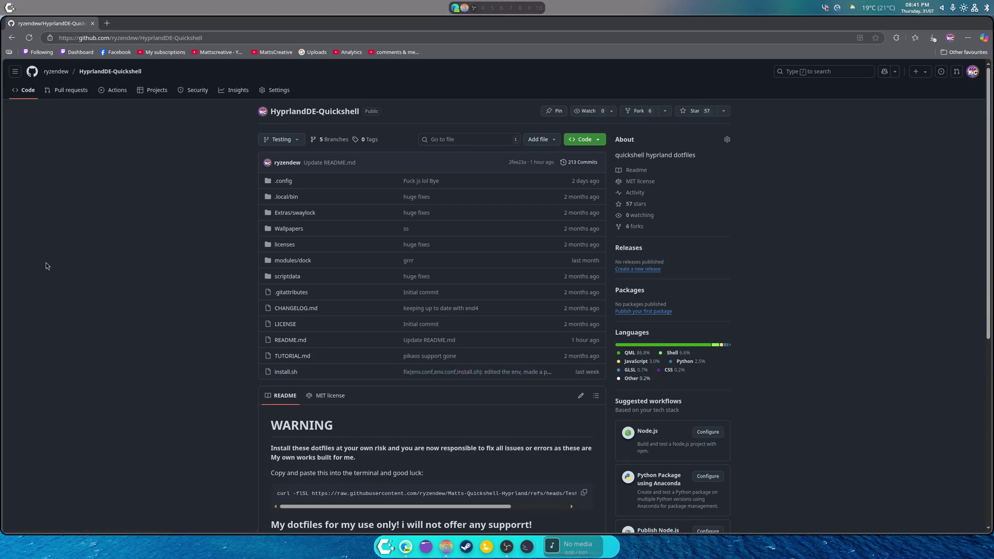
Step: Review the README's install and dependency lines on the Testing branch
scroll(446, 317, down, 6)
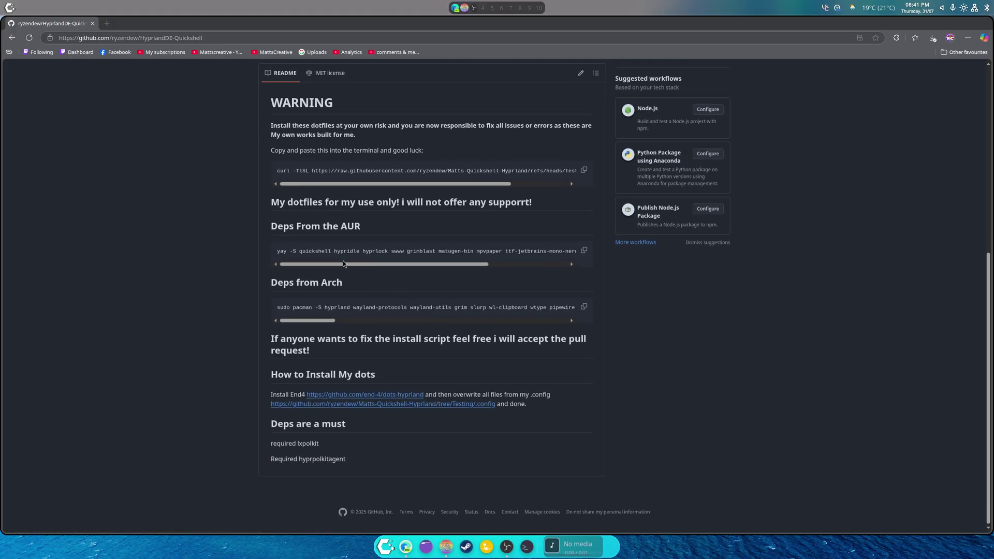
drag(343, 264, 439, 264)
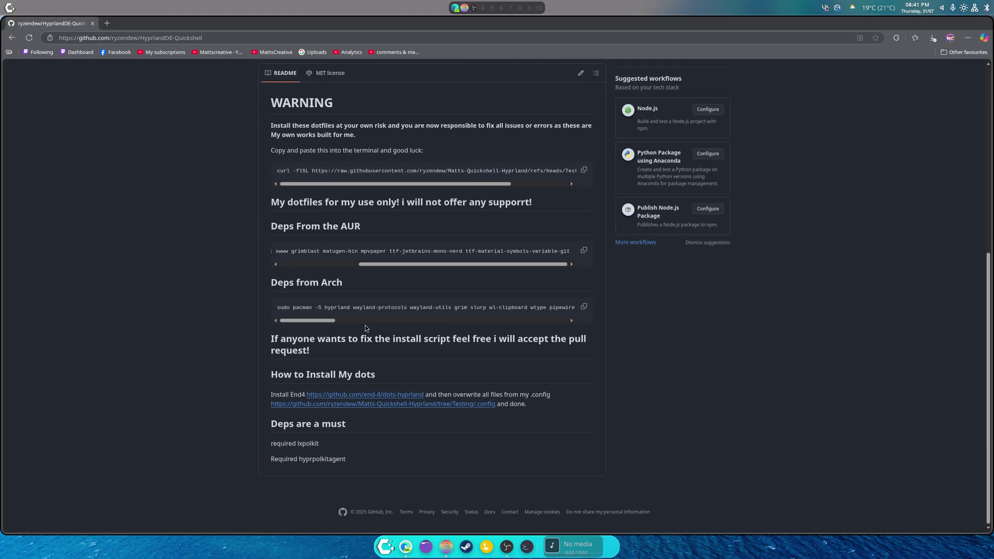
drag(312, 321, 499, 323)
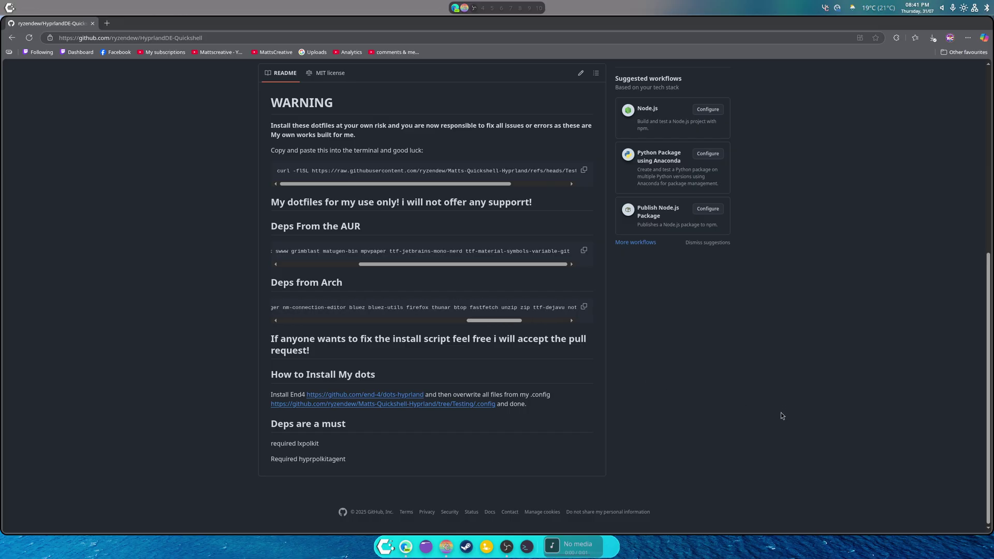
scroll(782, 414, up, 3)
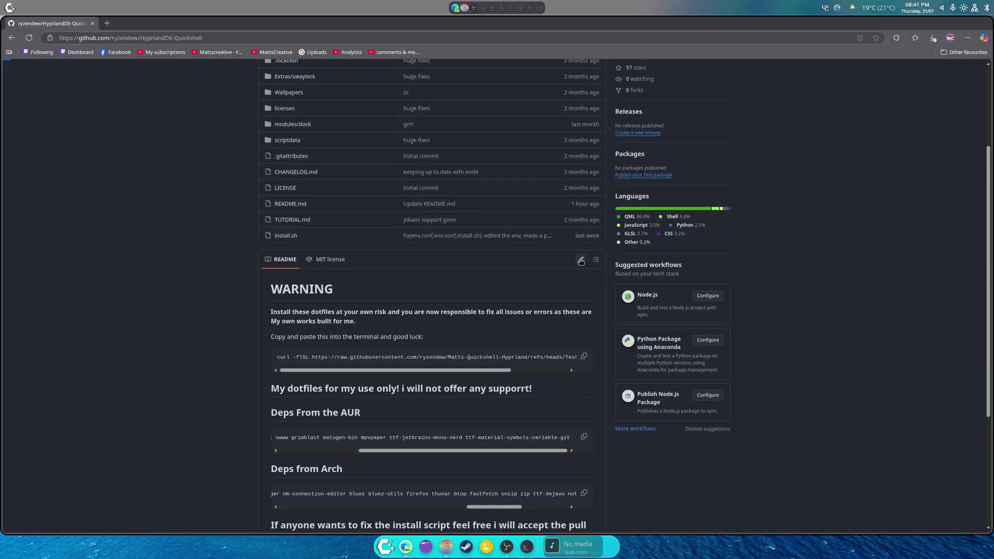
Step: Rewrite the install line to download the Stable branch and copy .config home; add microtex, nwg-displays, nwg-look
click(581, 261)
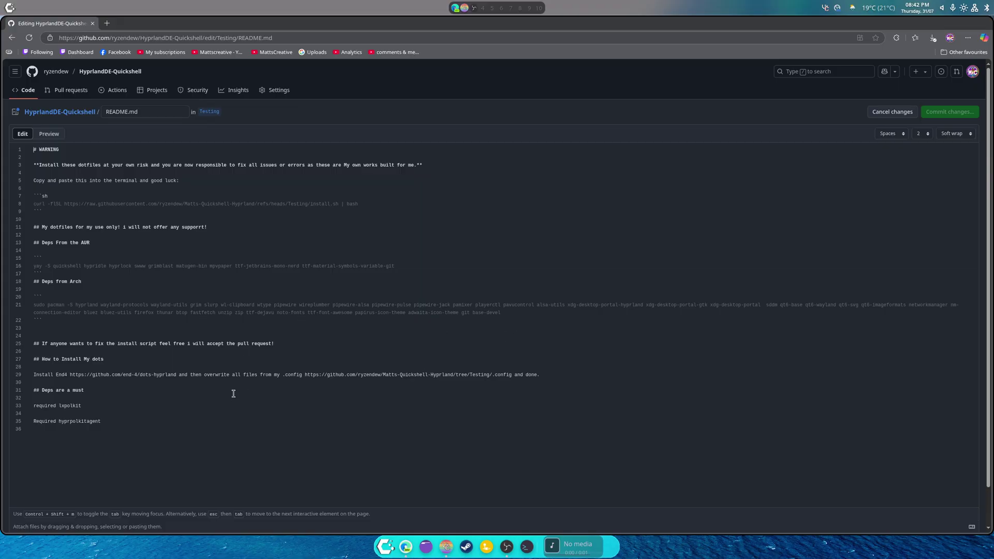
drag(542, 374, 35, 373)
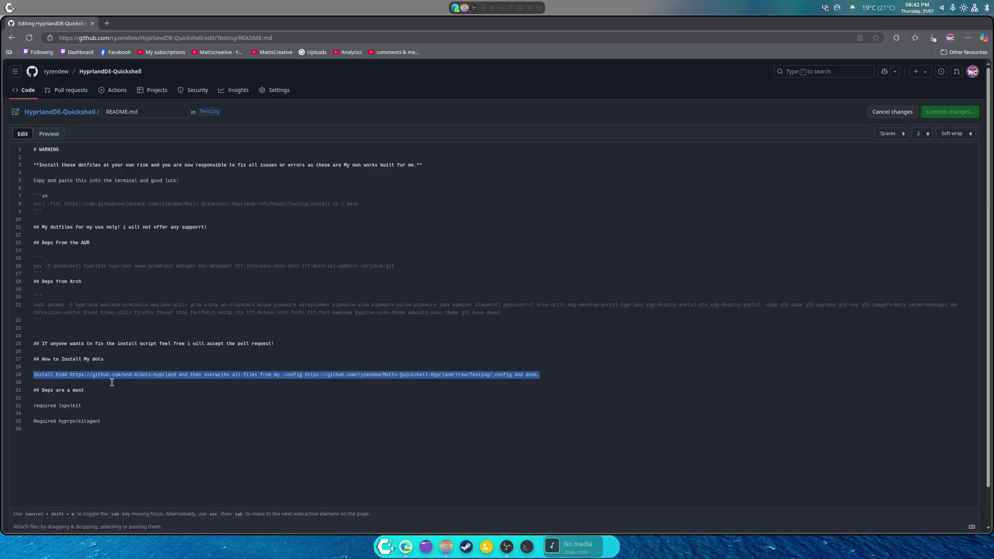
text(dOWNL)
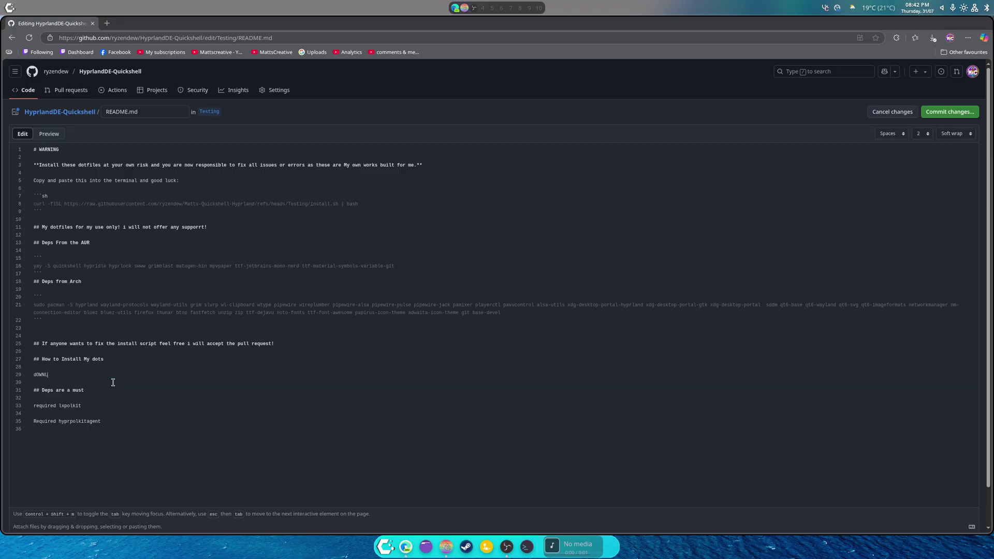
text(Downlo)
text(ad the Stable branch)
text(thr)
text(con)
text(fig folder)
text( to your home)
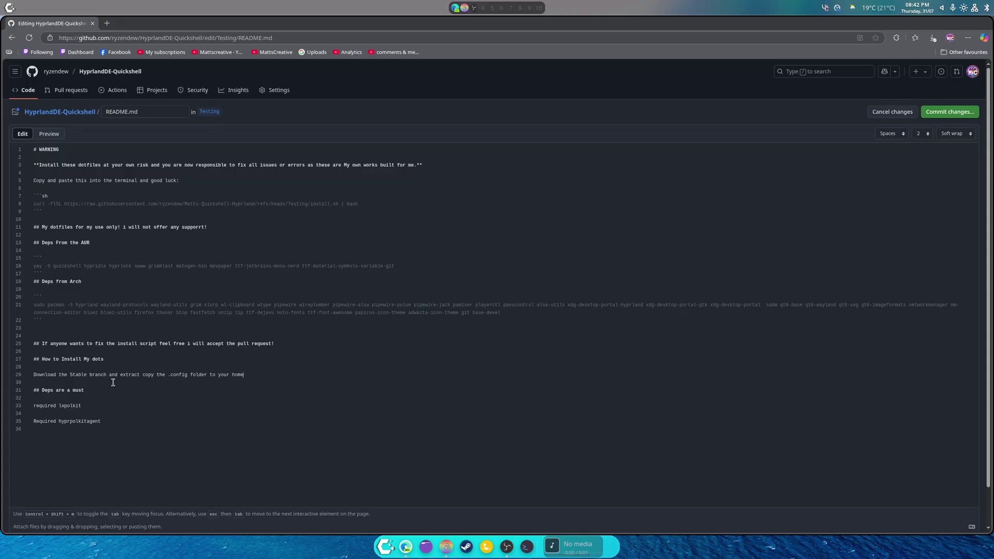
text( folder)
text( and log)
text( out and log)
text(lo)
Step: Commit the README as 'Update README.md', return to the HyprlandDE-Quickshell file list, and move the browser aside
click(973, 111)
click(550, 383)
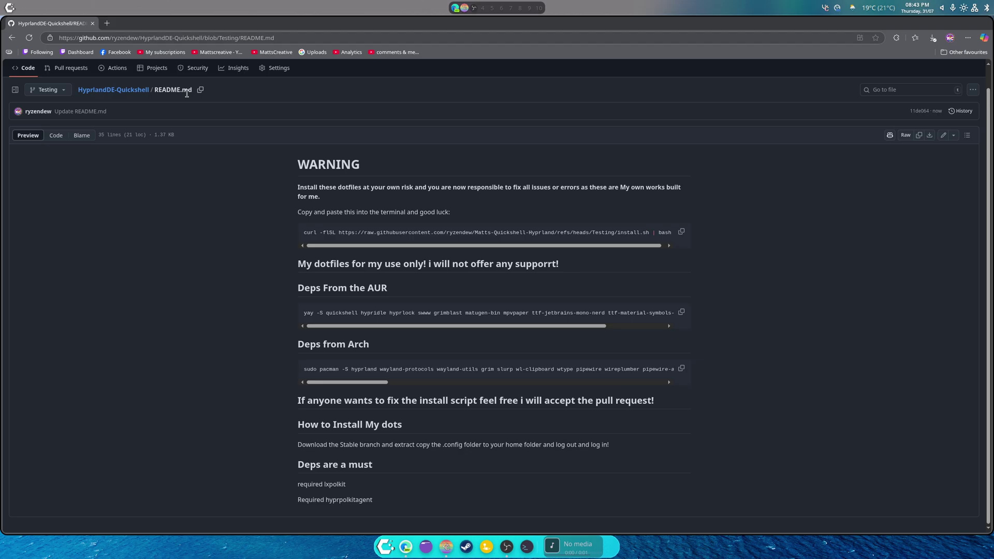
click(111, 90)
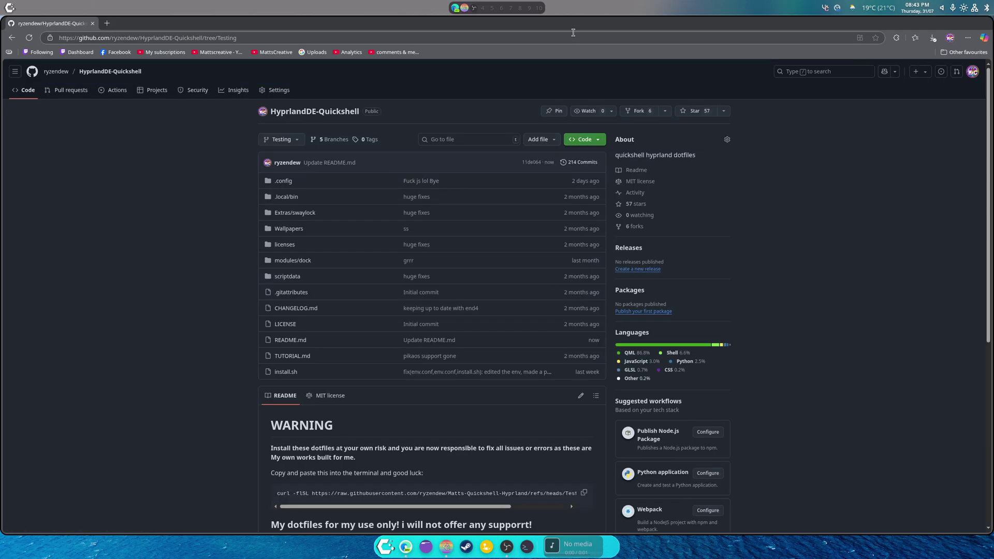
drag(566, 29, 422, 369)
Step: Close the browser window with Super+Q and briefly toggle the app launcher
key(super+q)
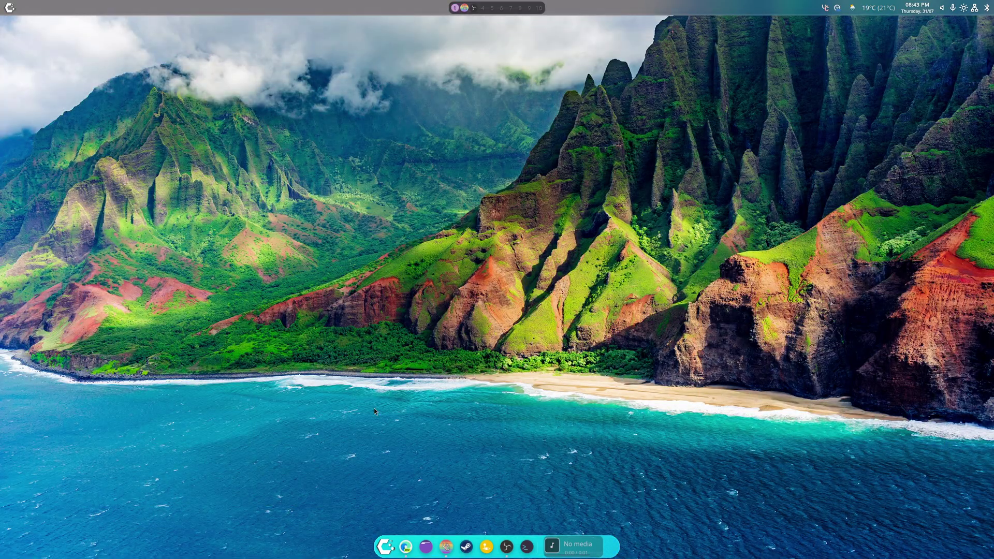
click(386, 548)
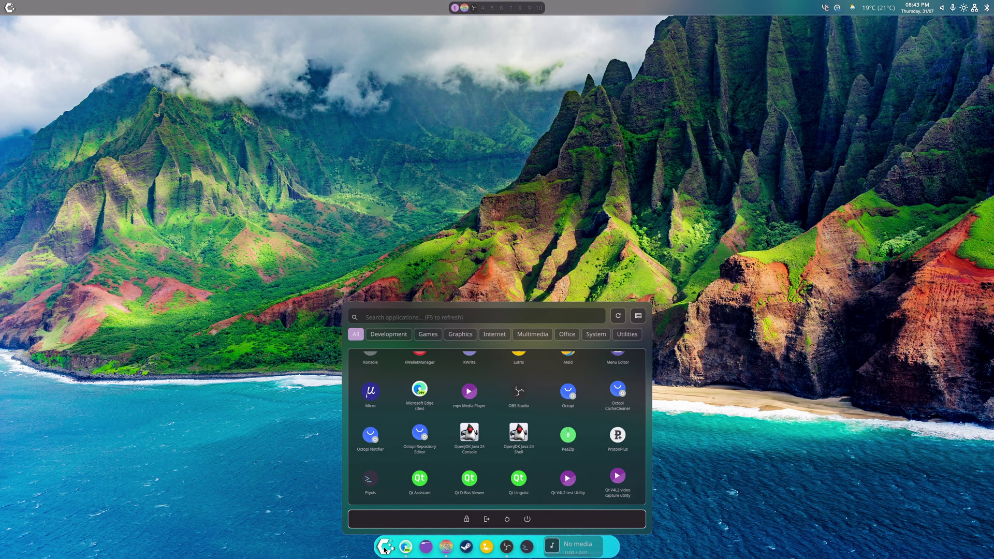
click(385, 549)
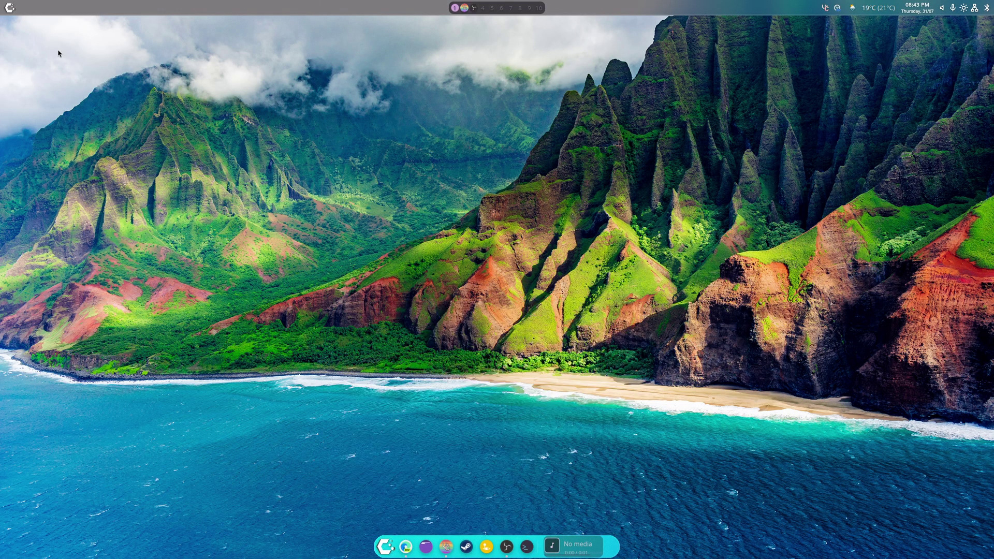
Step: Check the System Status dashboard, then bring up the notifications sidebar
click(16, 4)
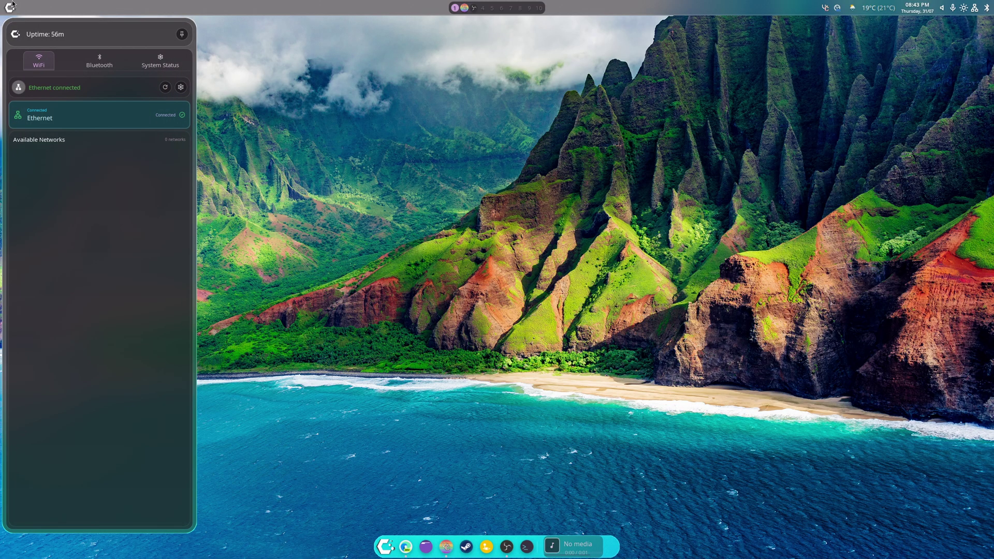
click(167, 62)
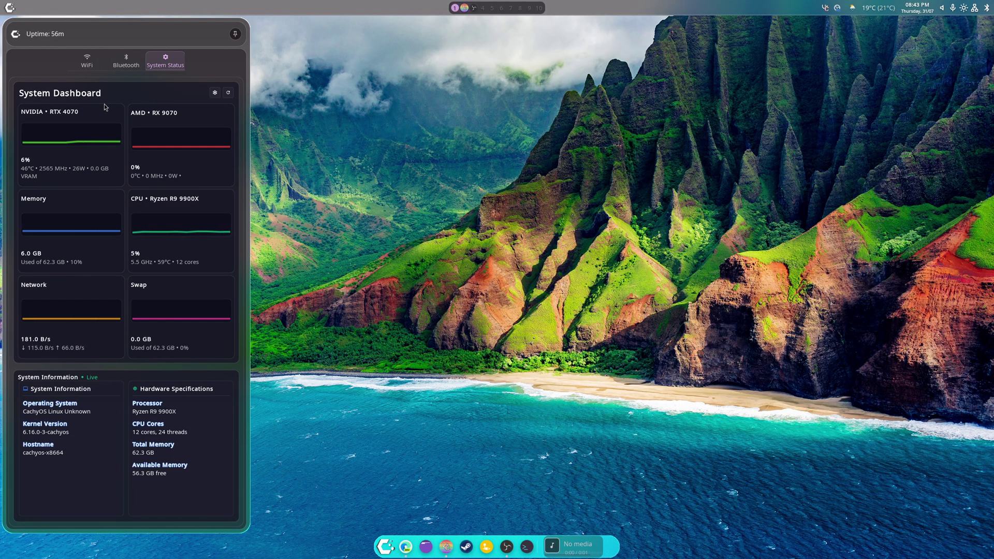
click(16, 9)
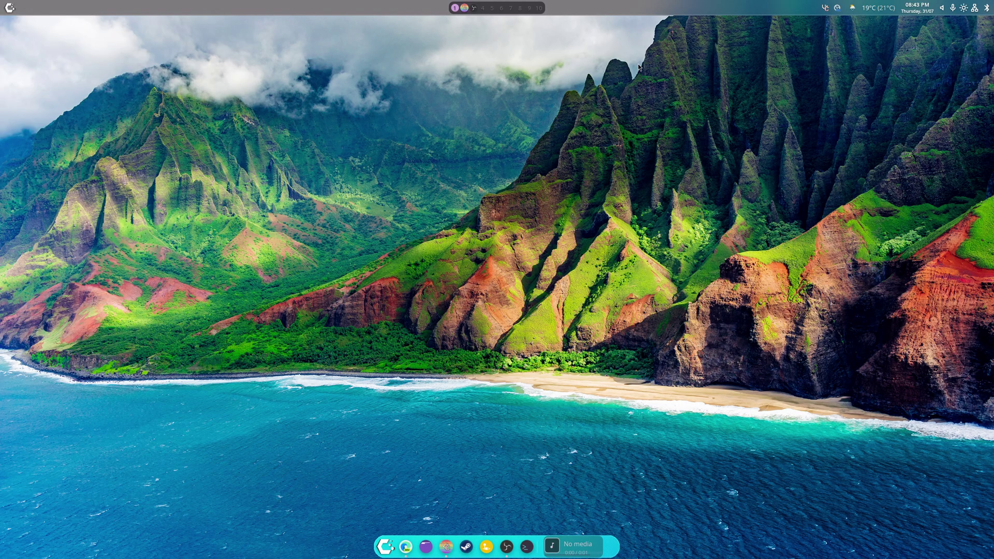
click(986, 7)
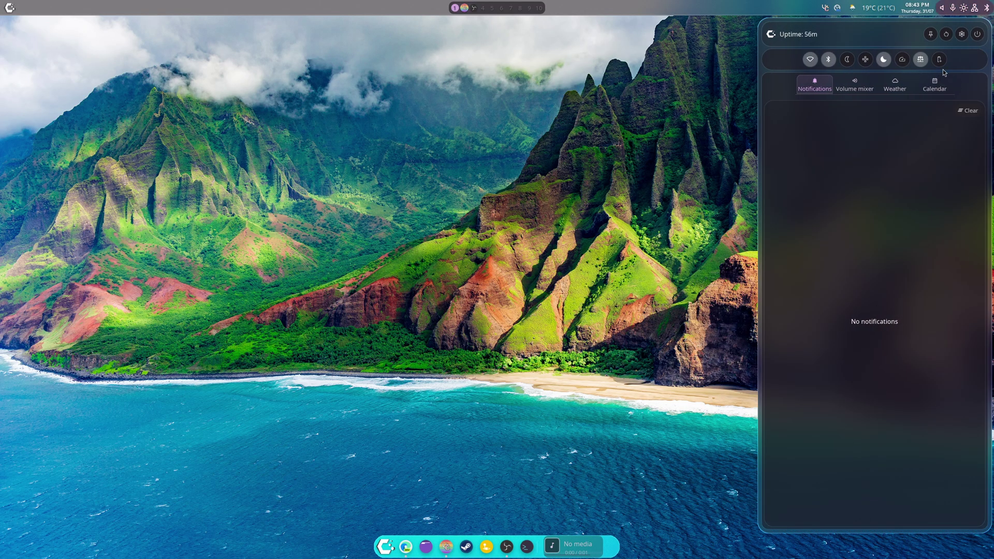
Step: Look through the Wallpaper, Blur and Logo appearance tabs, then close settings to save them
click(962, 34)
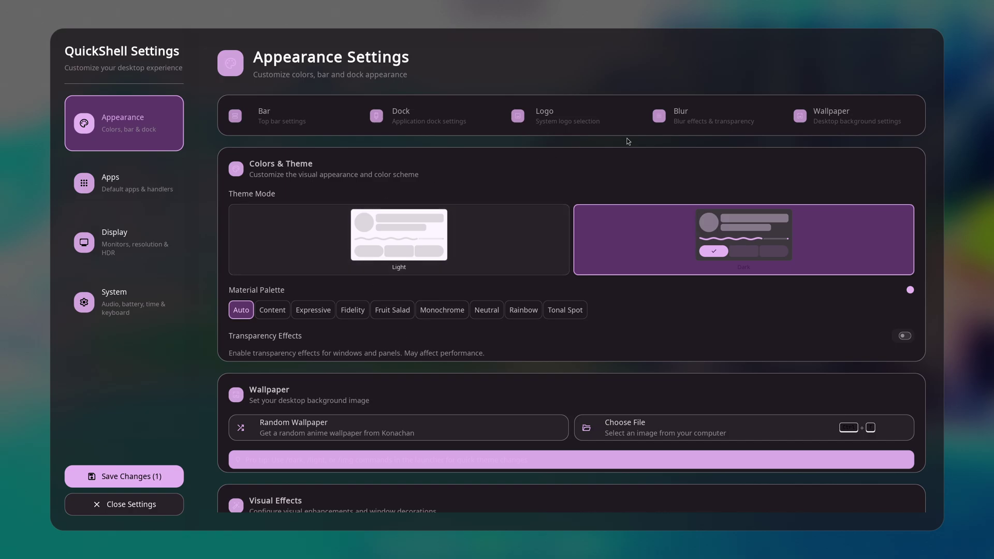
click(837, 123)
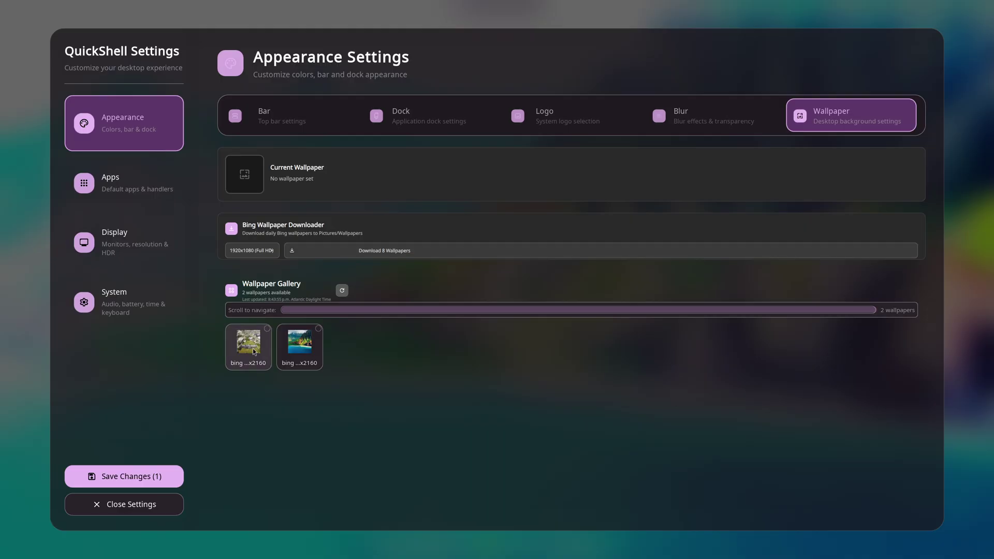
click(707, 122)
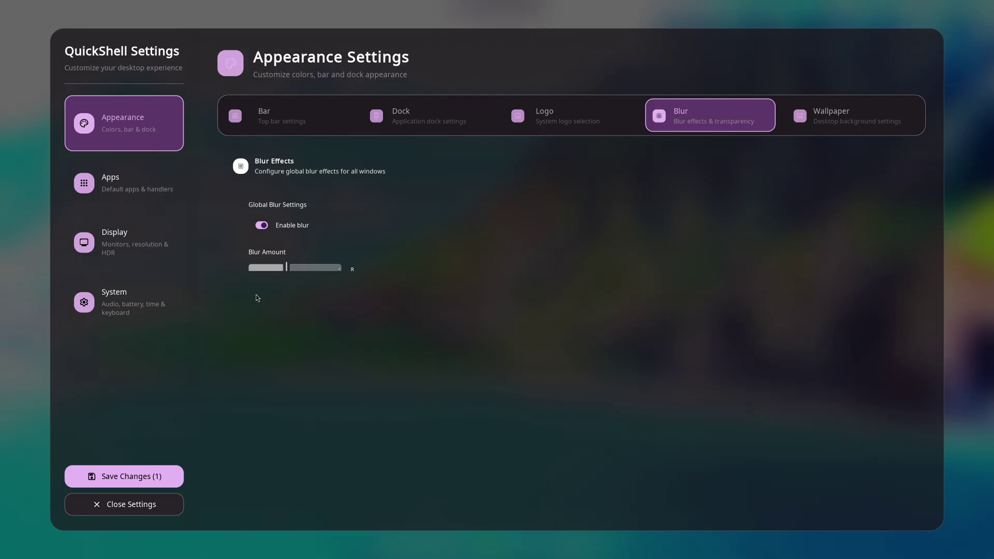
click(588, 127)
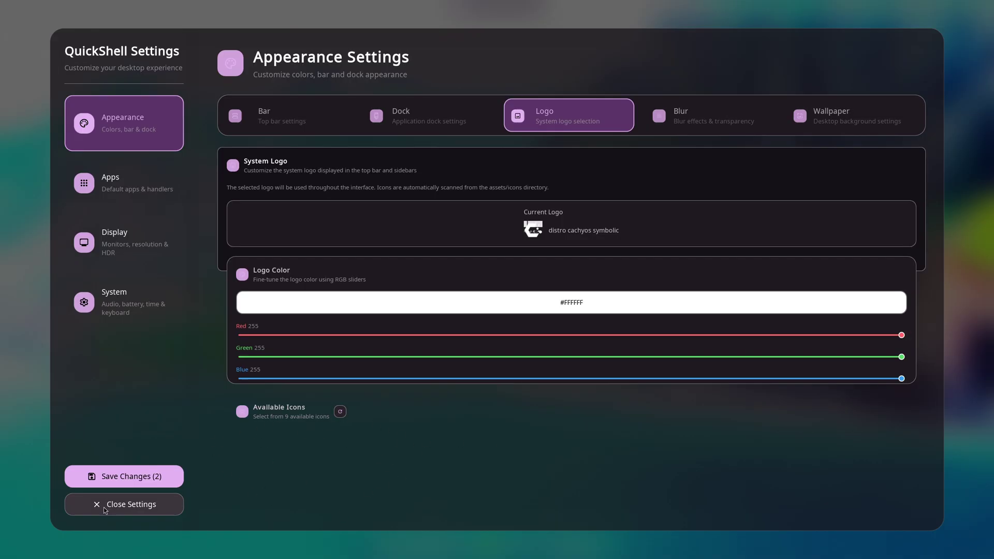
click(124, 504)
Step: Clear all notifications from the sidebar twice and reopen the shell settings window
click(972, 10)
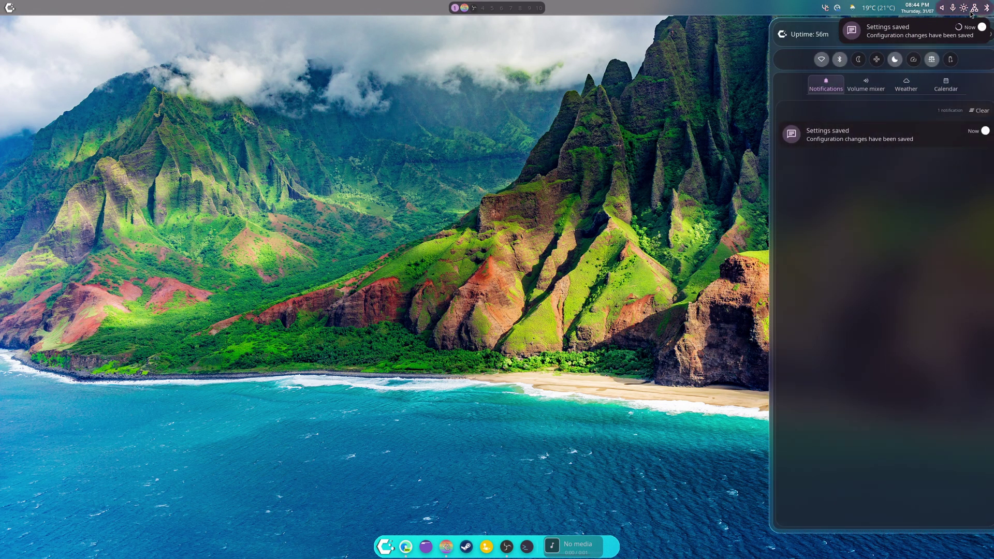
click(930, 115)
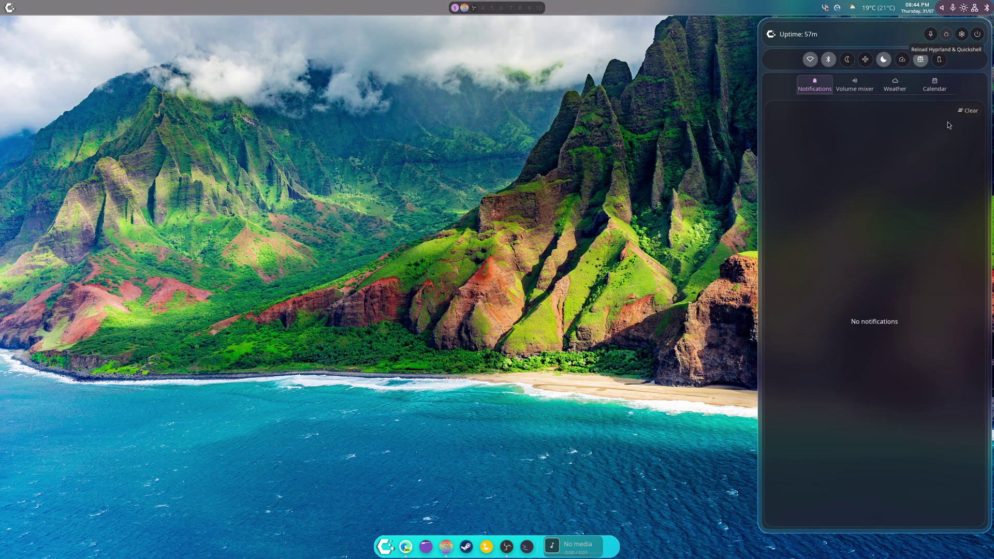
click(977, 11)
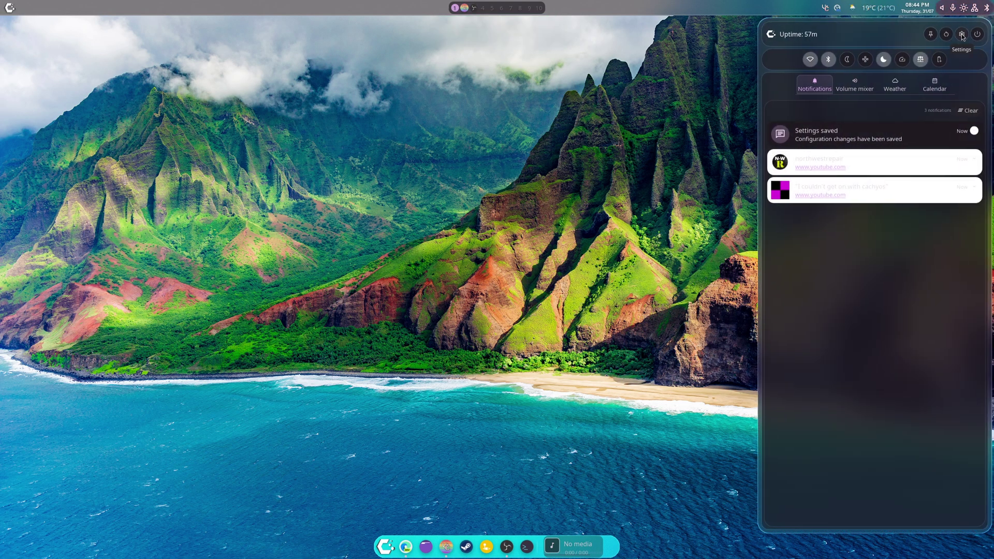
click(968, 110)
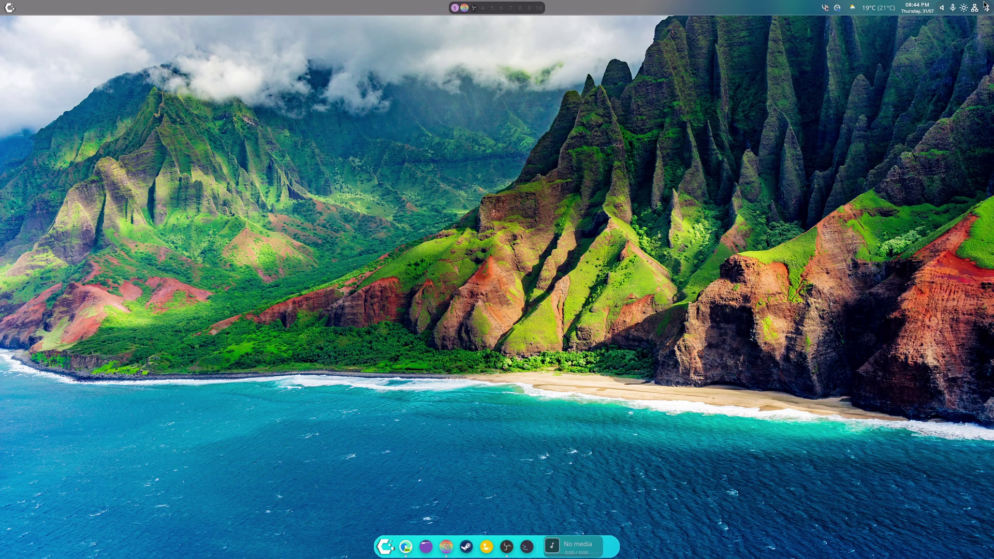
click(967, 37)
Step: Cycle through the Logo, Wallpaper and Blur appearance tabs, ending back on Logo
click(544, 116)
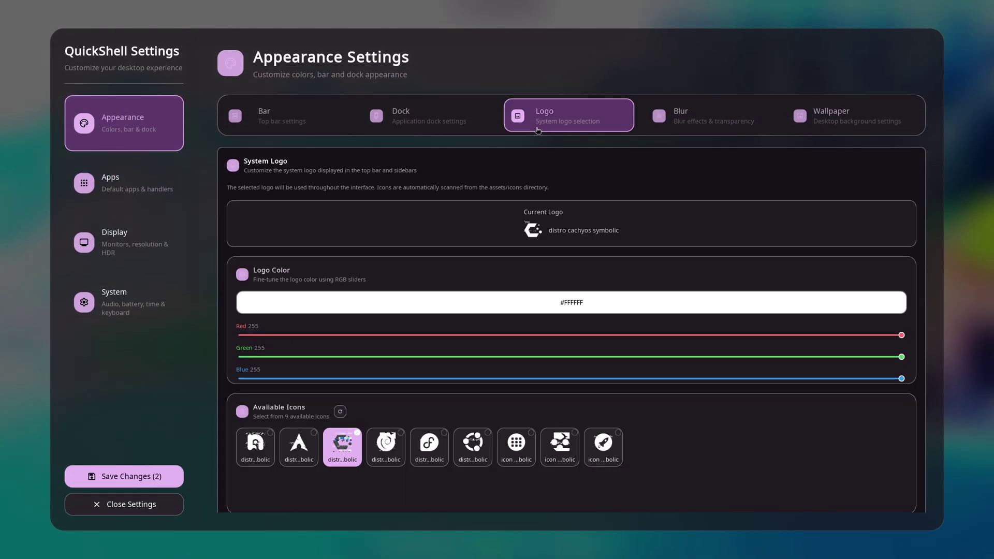
click(857, 123)
click(673, 126)
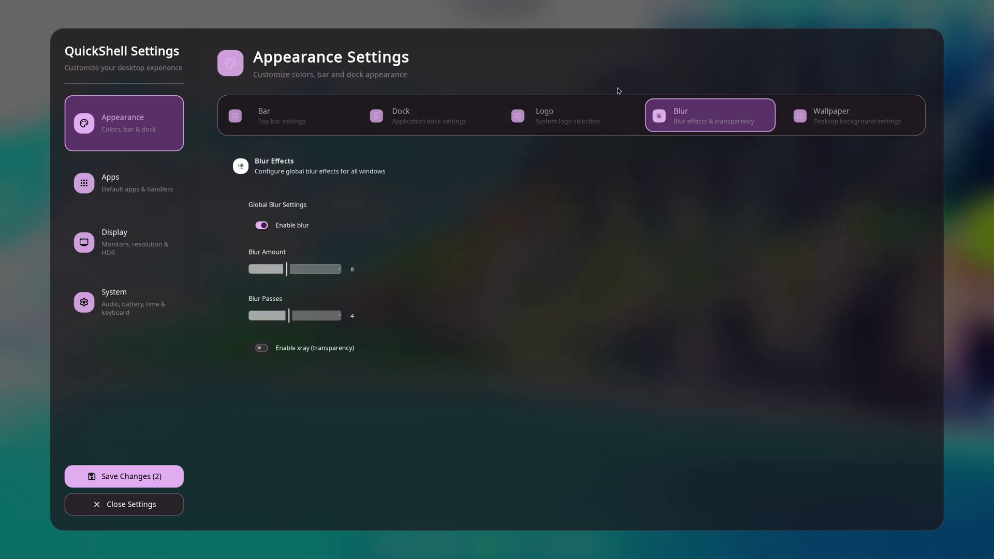
click(565, 129)
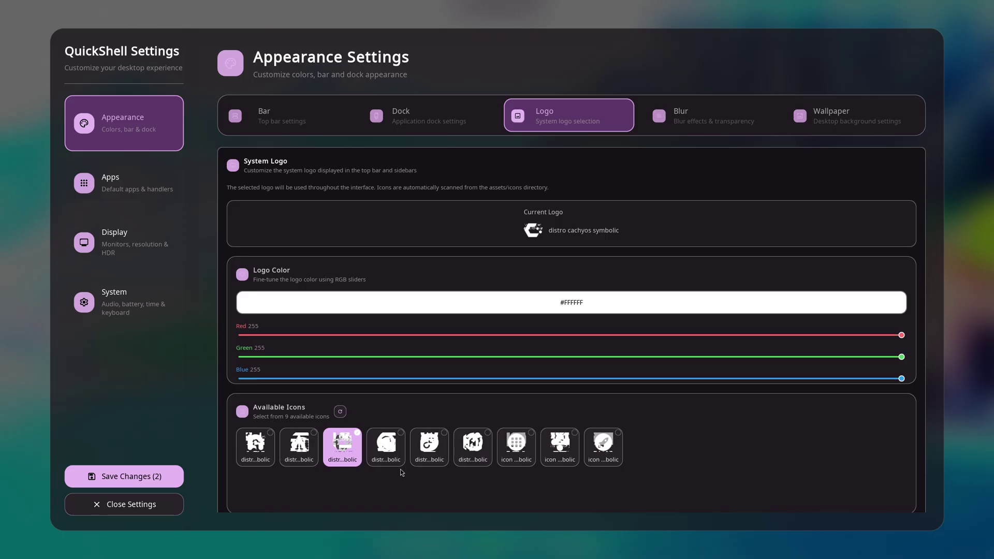
Step: Scroll through the Dock settings, then view Top Bar settings (55% transparency, height 40)
click(414, 126)
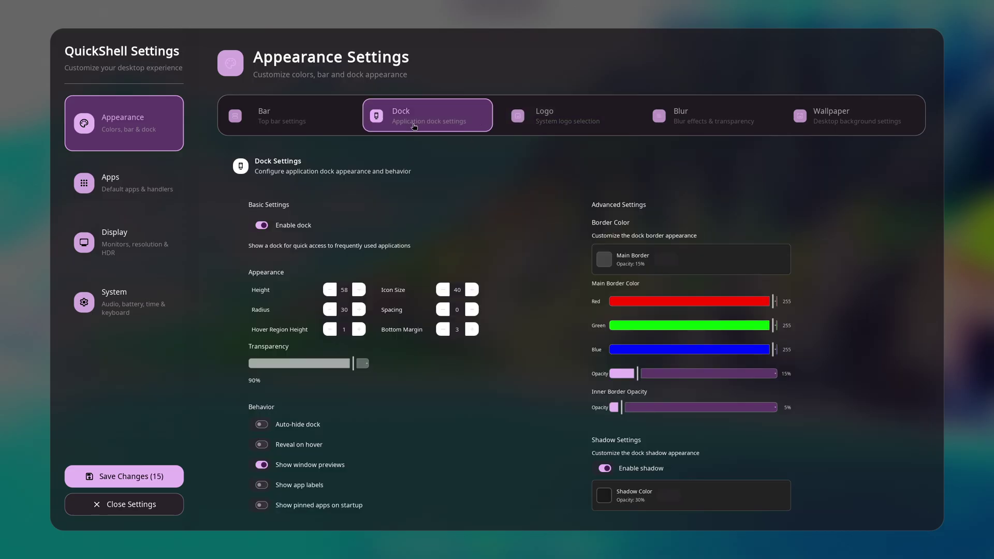
scroll(530, 415, down, 3)
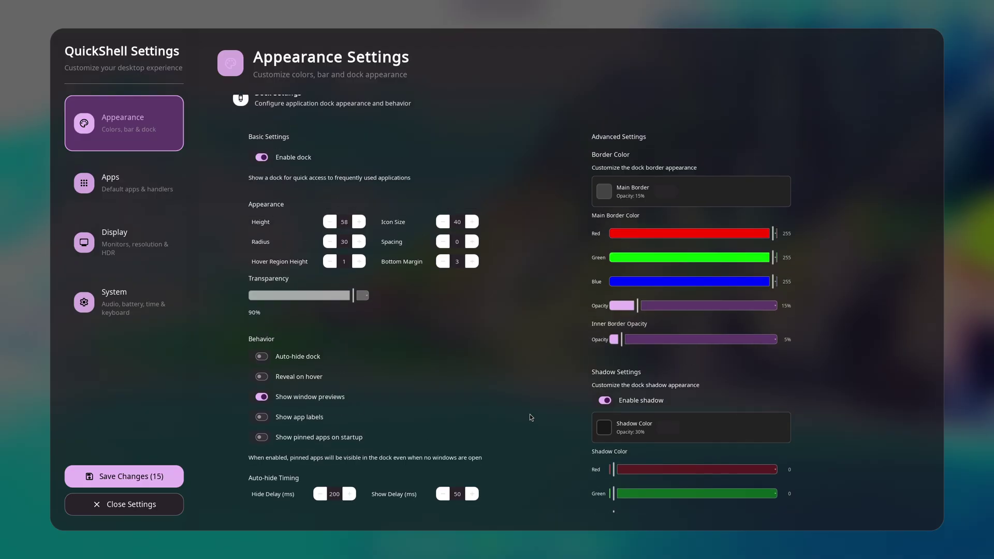
scroll(530, 418, down, 2)
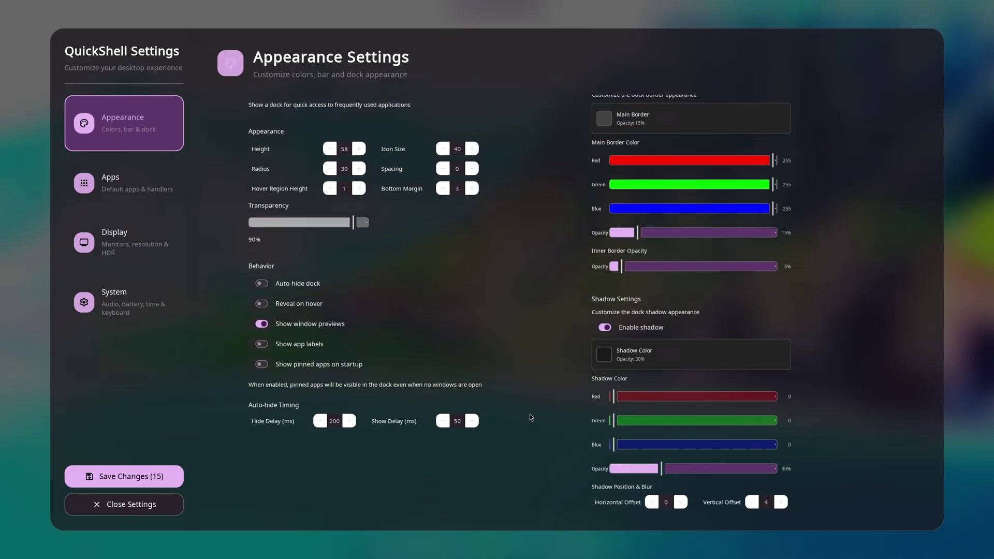
scroll(593, 448, up, 5)
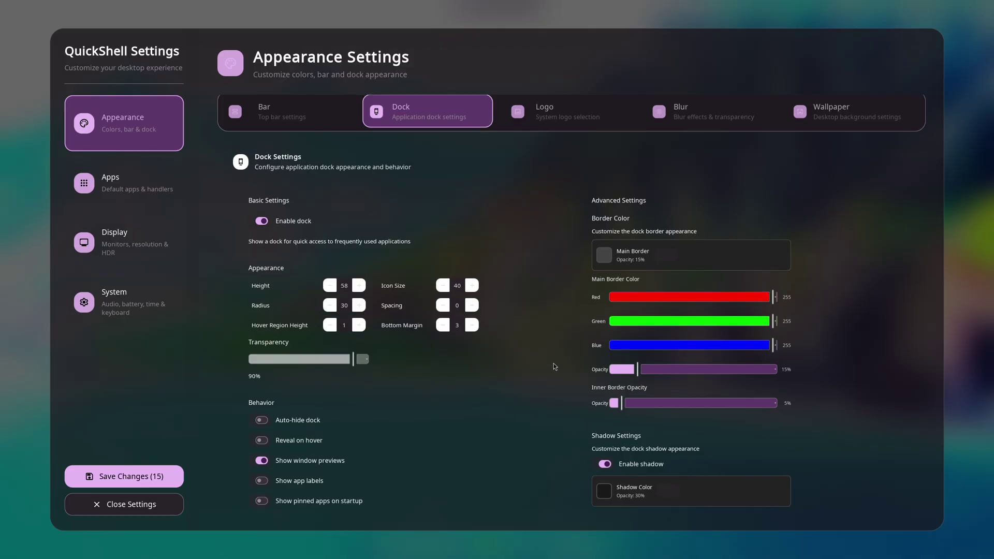
scroll(614, 432, down, 3)
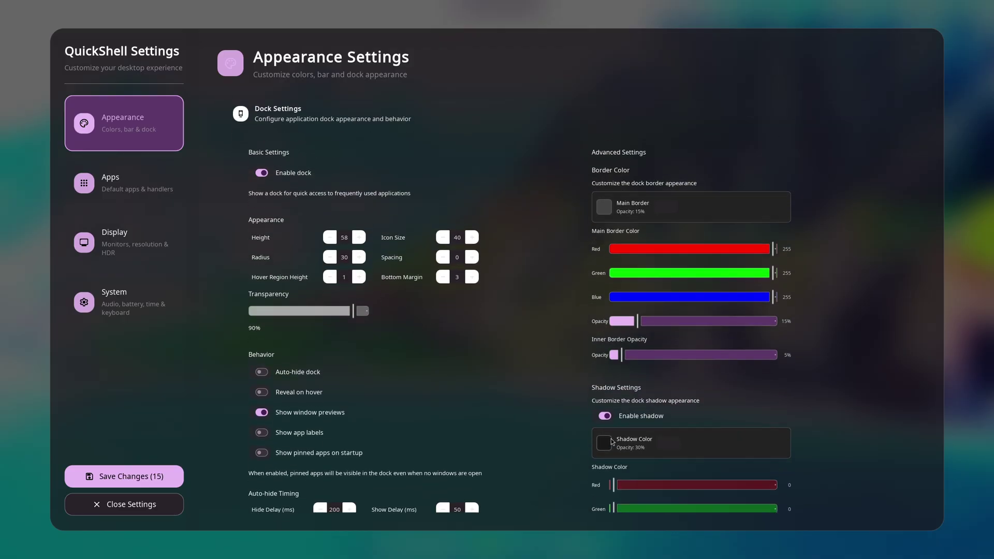
scroll(596, 439, up, 3)
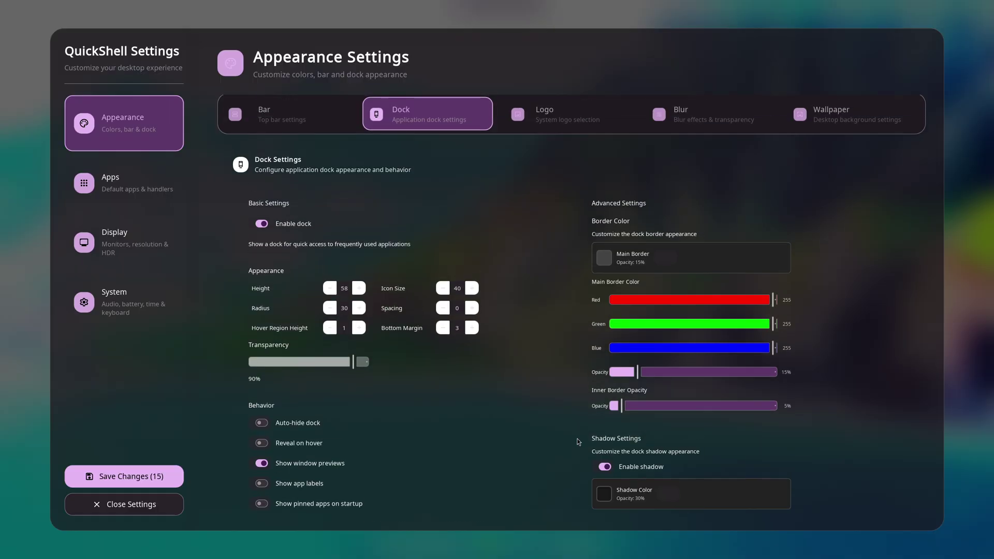
key(Left)
scroll(488, 427, down, 4)
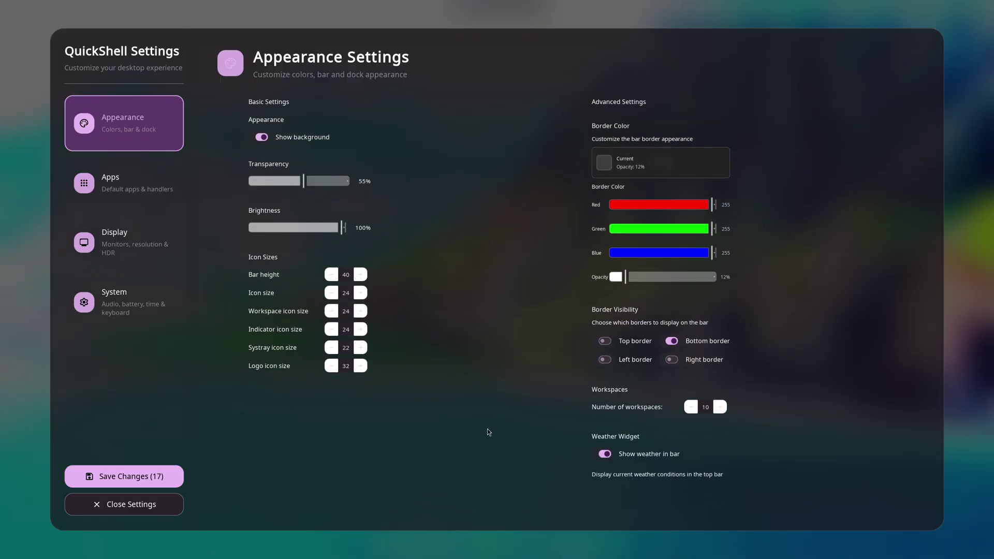
scroll(488, 432, up, 2)
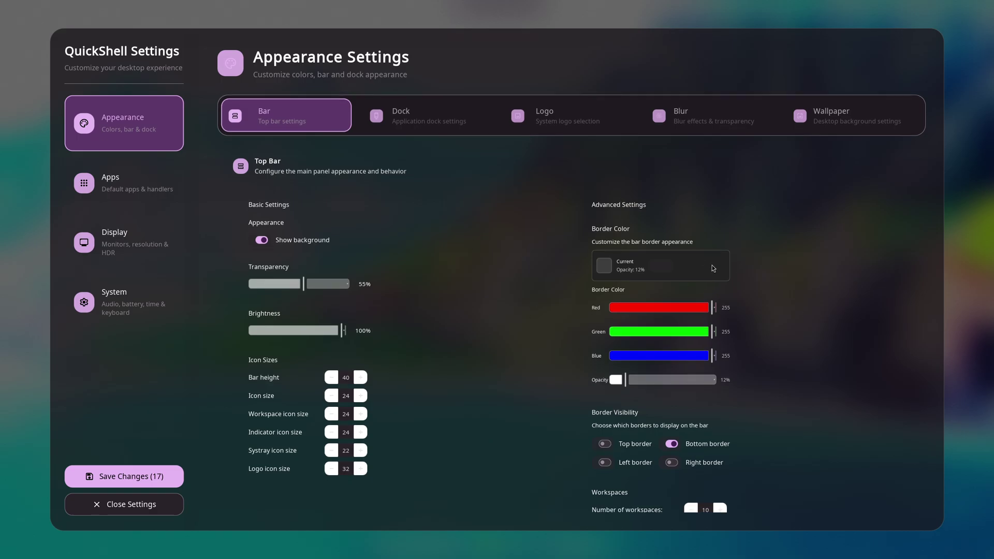
Step: Set Firefox as the default web browser under Apps > Web & Email and close settings
scroll(477, 401, down, 1)
click(141, 169)
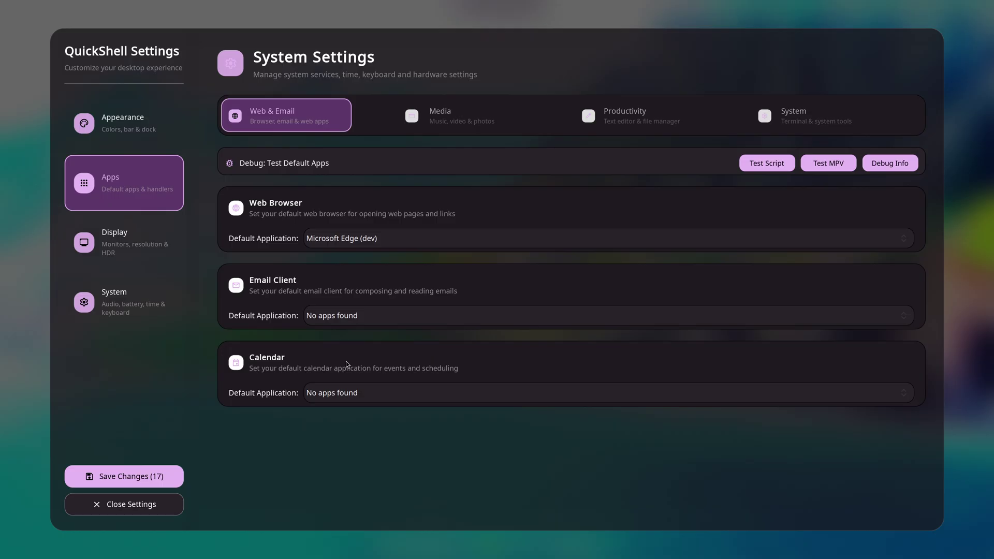
click(352, 242)
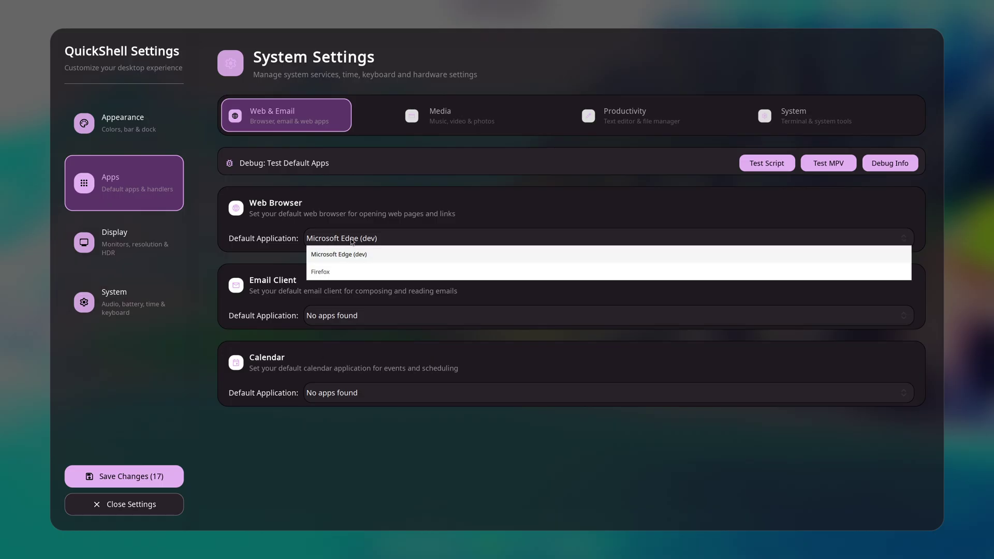
click(352, 242)
click(346, 319)
click(347, 307)
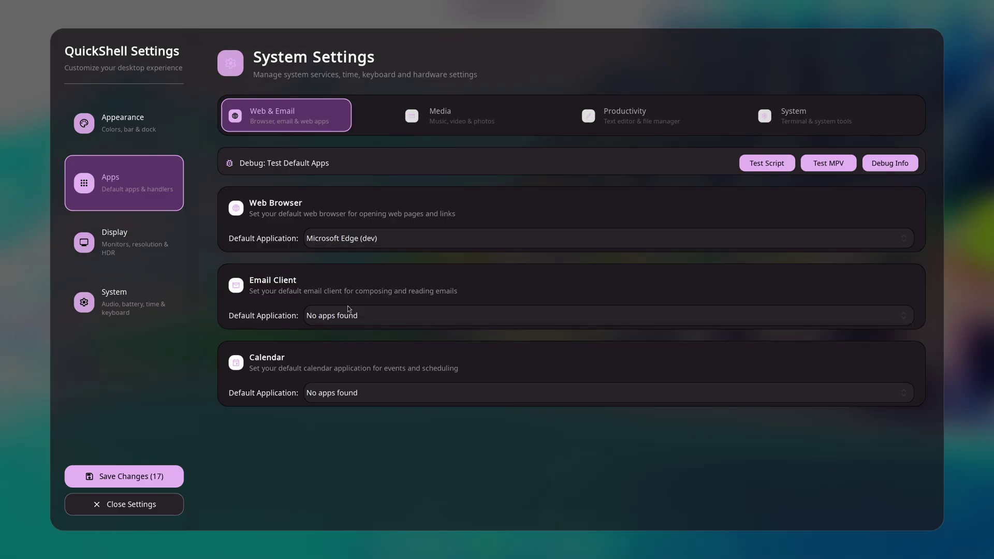
click(355, 243)
click(362, 272)
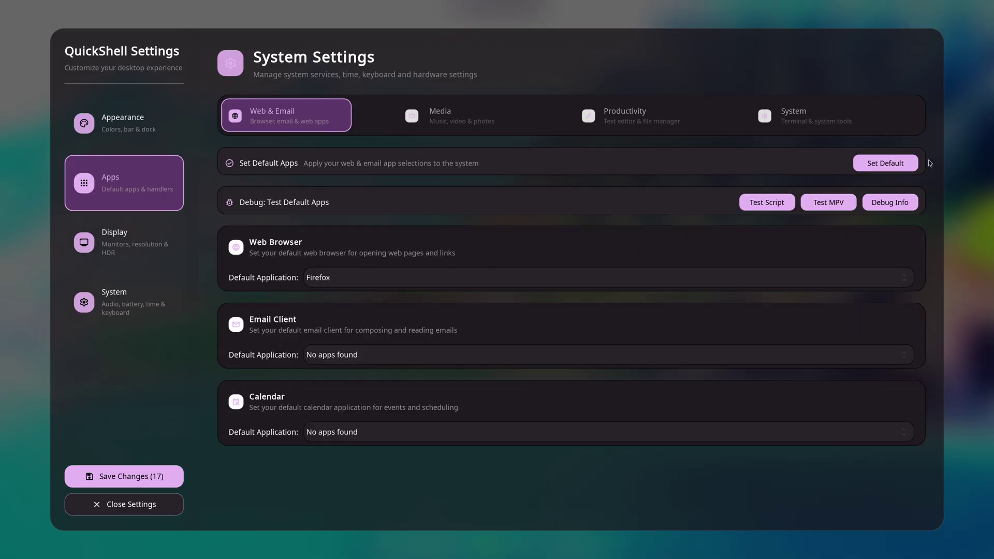
click(124, 504)
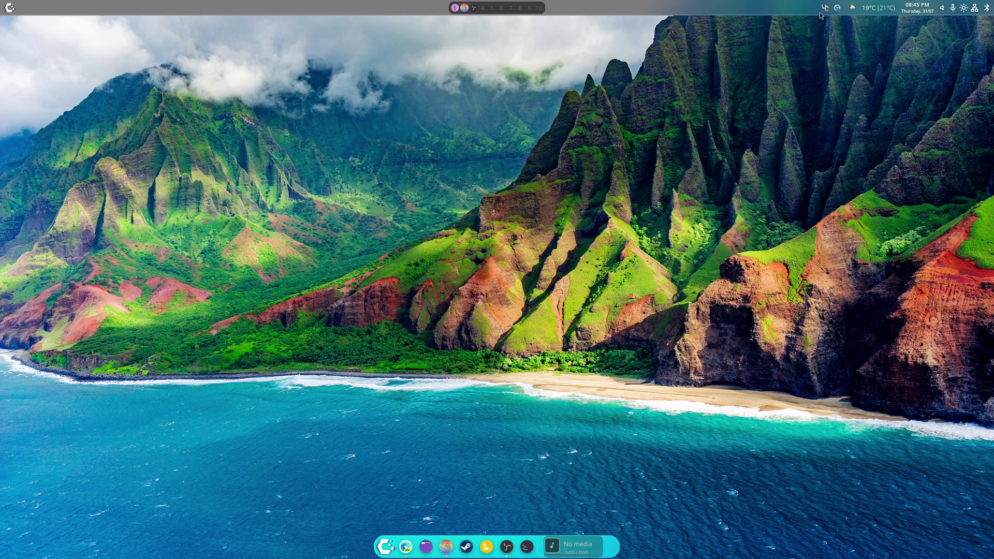
Step: Reopen settings and choose Ptyxis as the default terminal under Apps > System
click(978, 7)
click(966, 33)
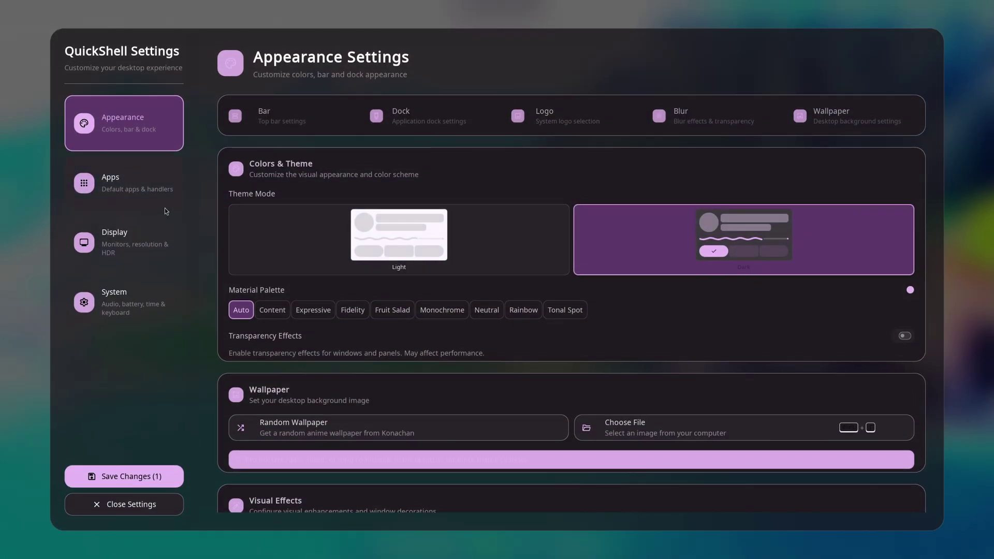
click(127, 238)
click(125, 183)
click(440, 116)
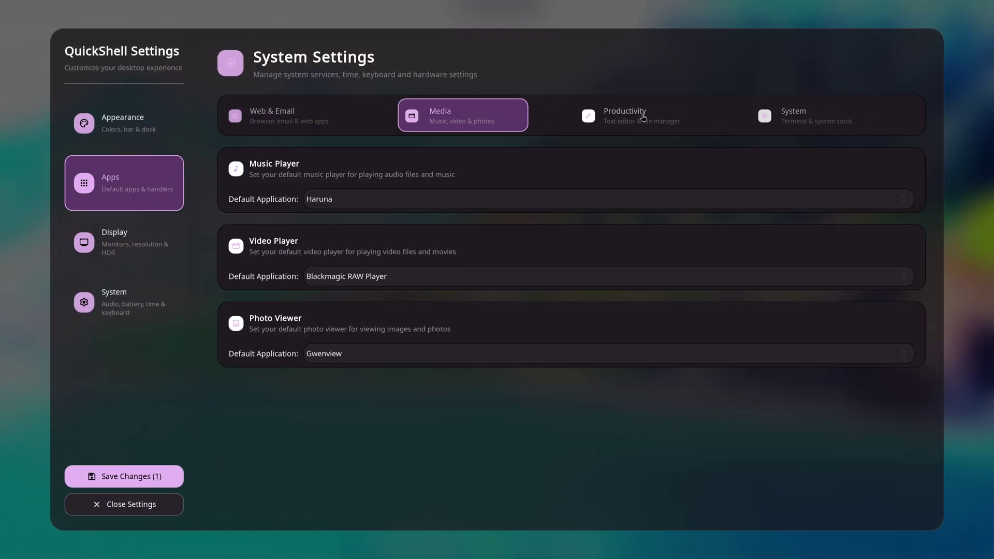
click(641, 114)
click(807, 118)
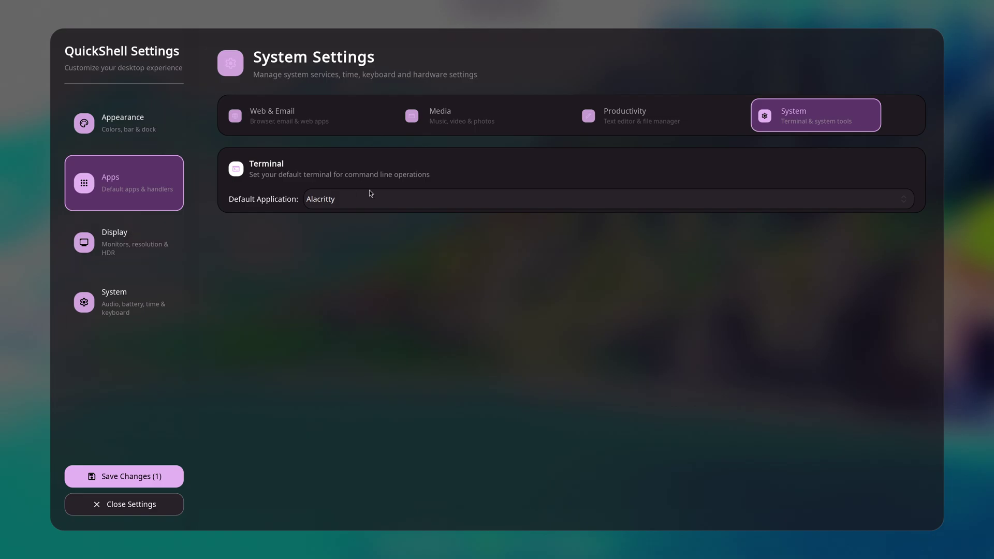
click(368, 196)
click(364, 232)
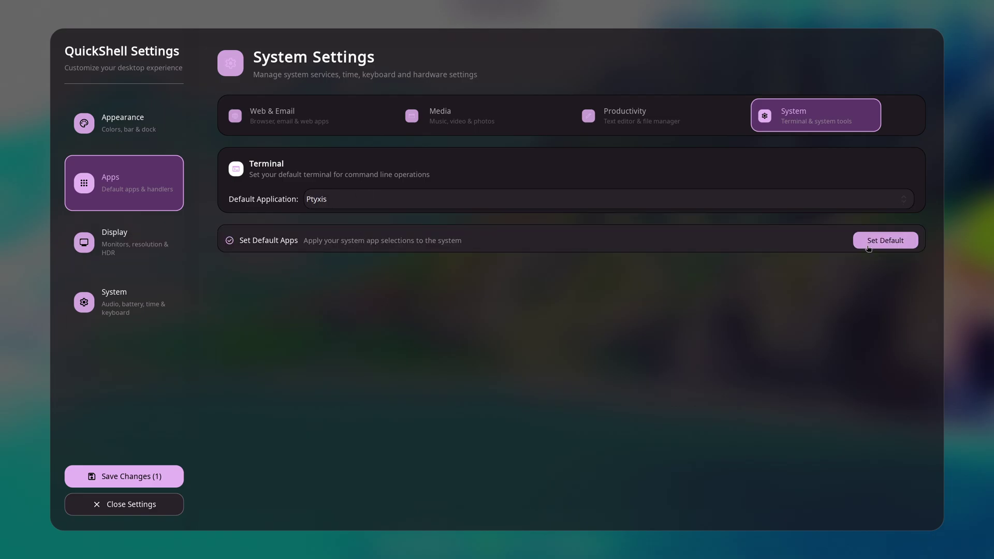
Step: Save and close settings, clear notifications, and reload the shell
click(83, 253)
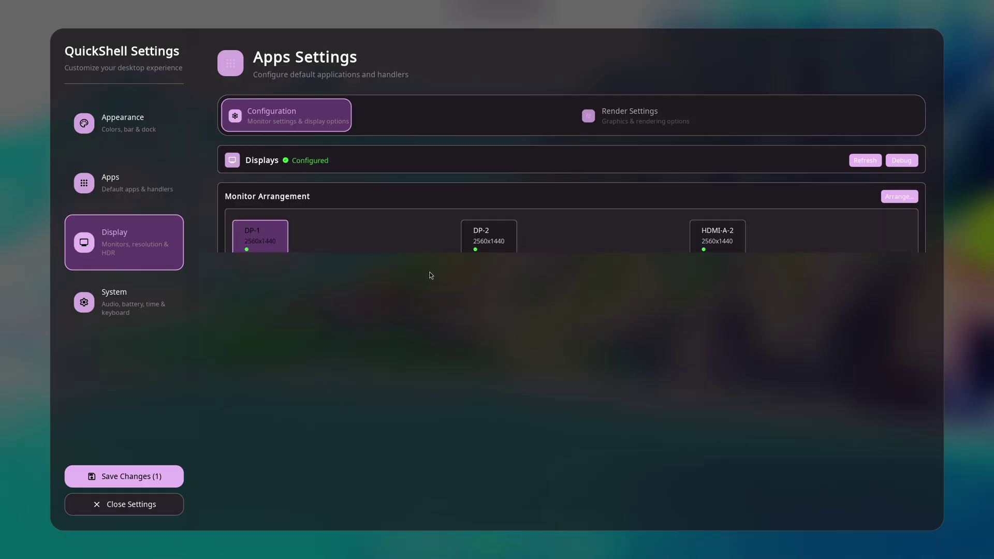
scroll(435, 269, down, 1)
scroll(426, 244, up, 2)
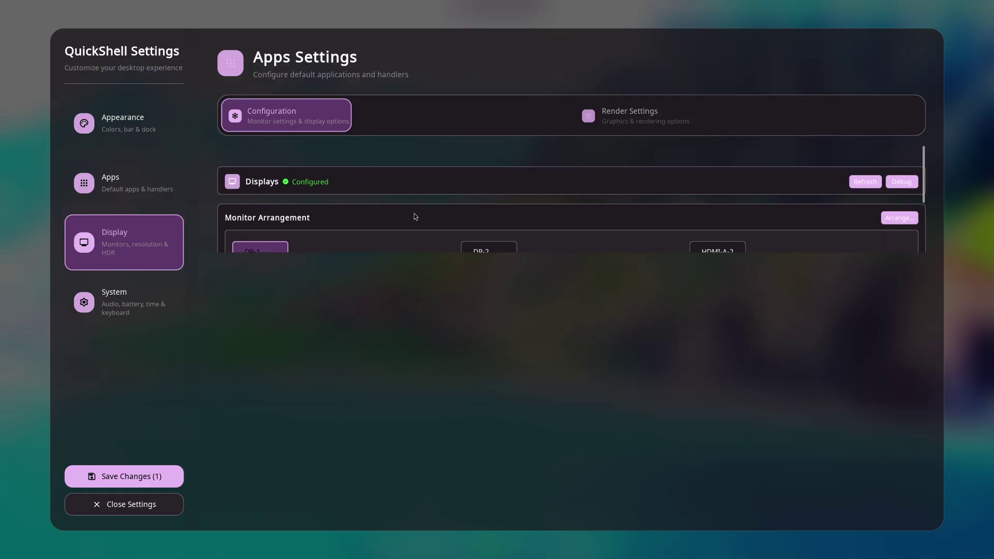
scroll(413, 215, down, 3)
scroll(438, 217, down, 1)
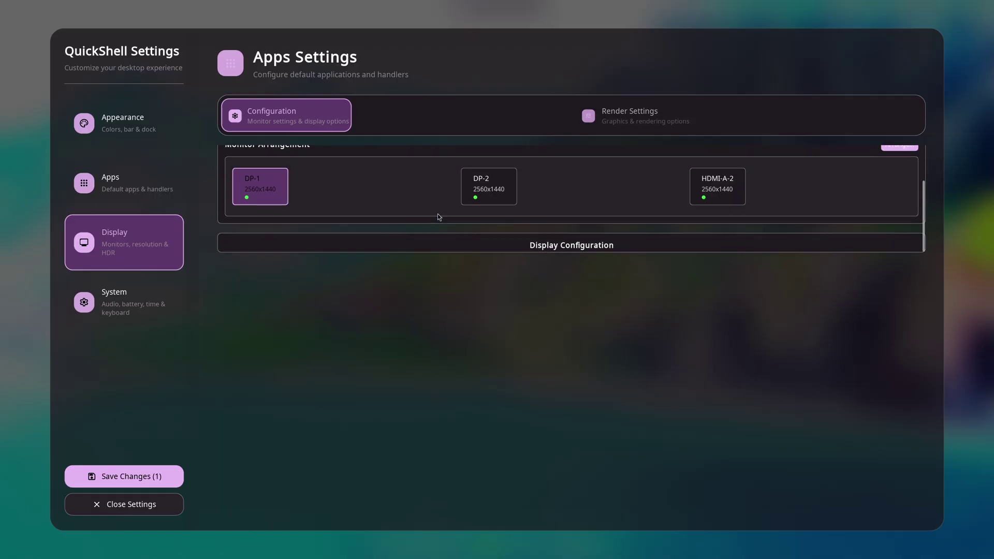
click(129, 508)
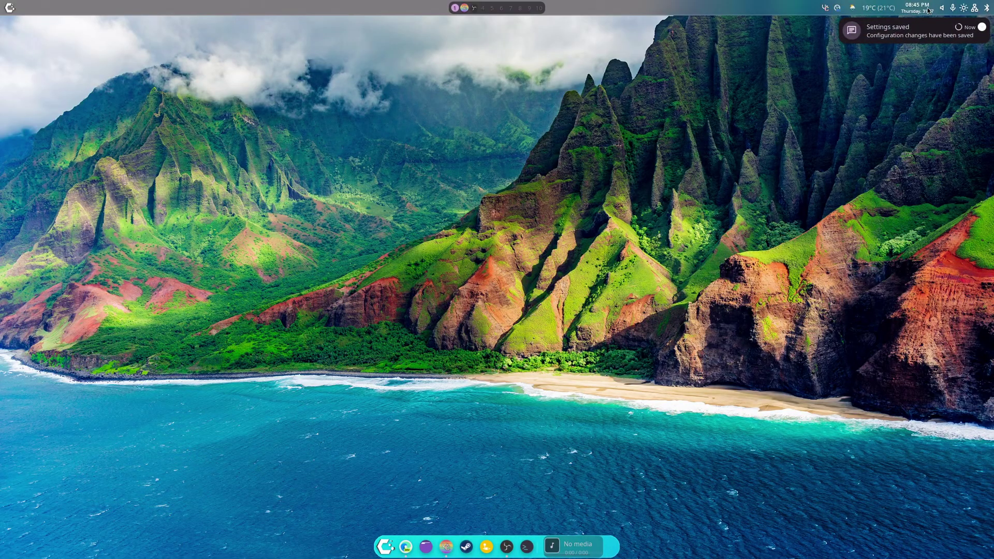
click(962, 7)
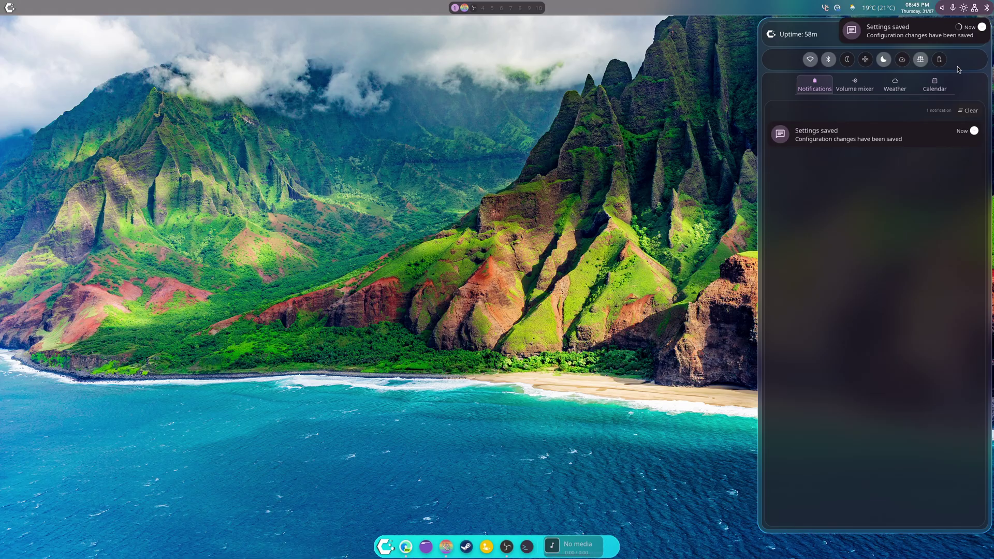
click(982, 27)
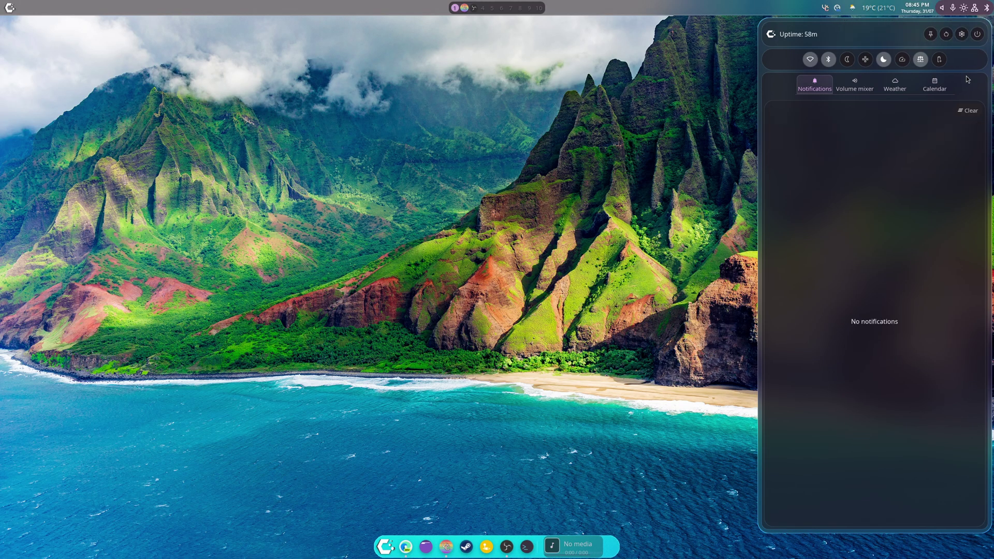
click(948, 33)
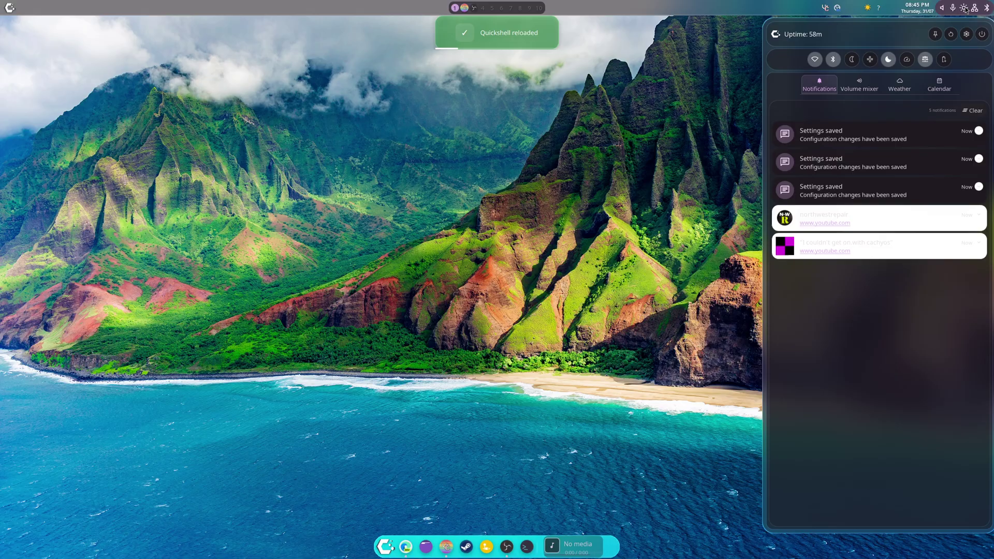
Step: Show the HDMI-A-2 monitor's Render Settings in Settings > Display
click(961, 34)
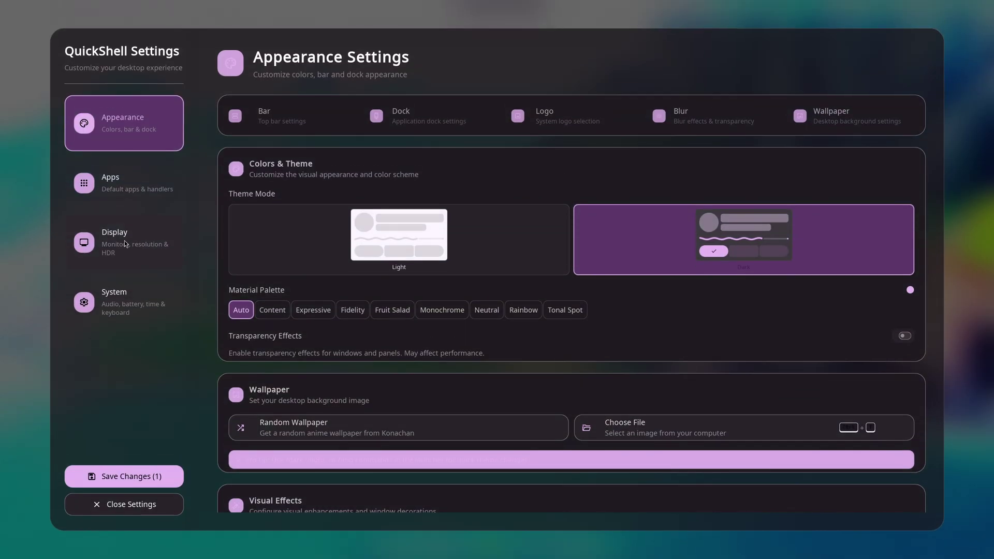
click(161, 250)
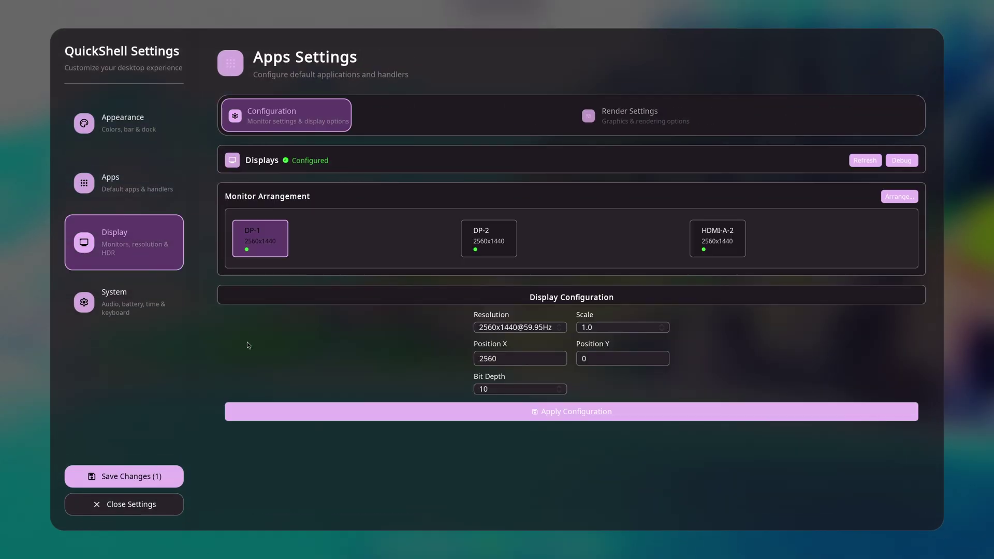
click(462, 247)
click(714, 238)
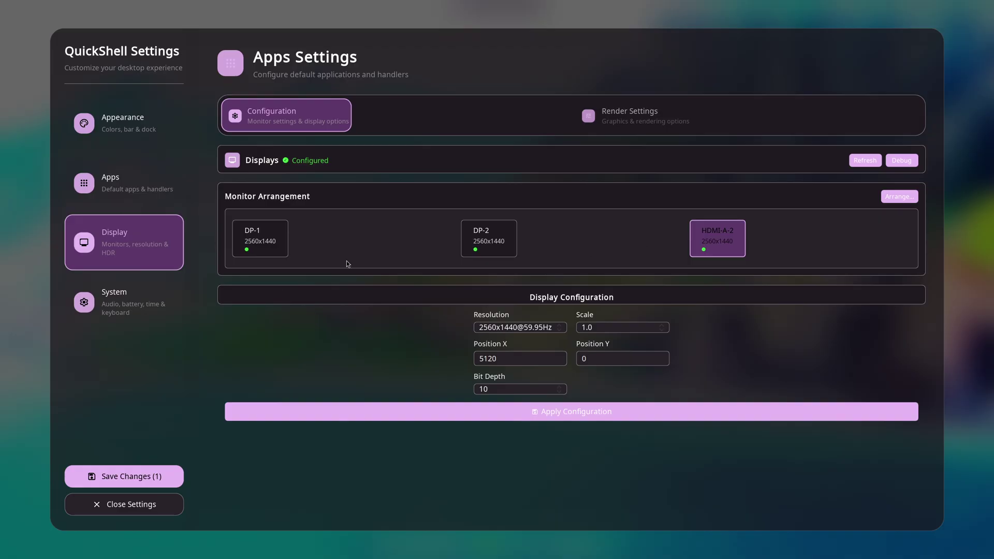
click(617, 126)
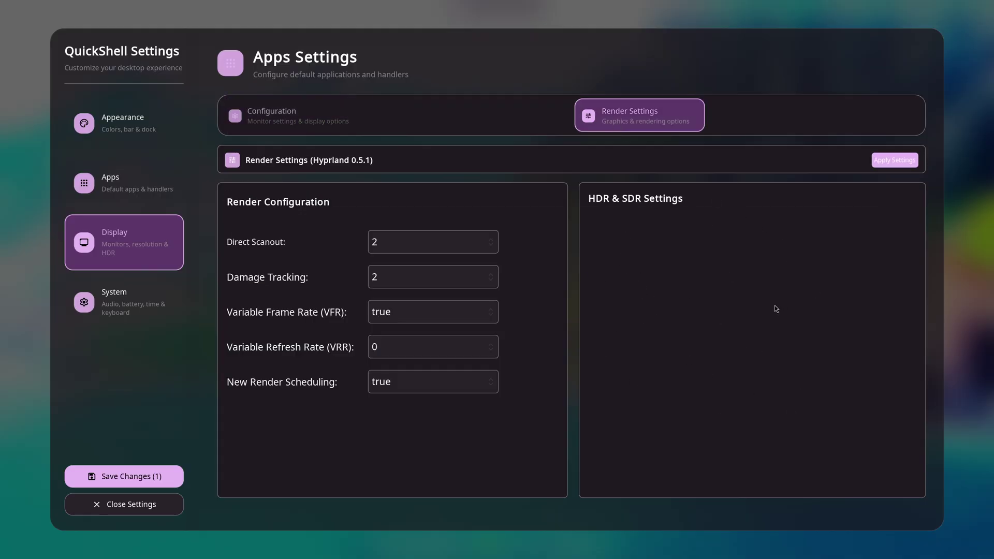
Step: Browse the System page's Time & Date, Keyboard, Region and Users tabs
click(100, 305)
scroll(730, 388, down, 3)
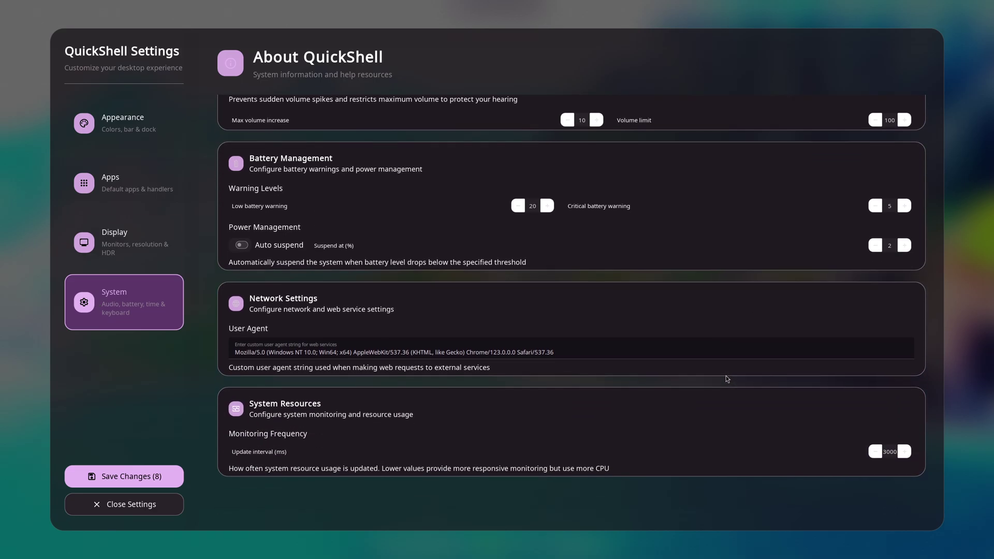
scroll(727, 379, up, 3)
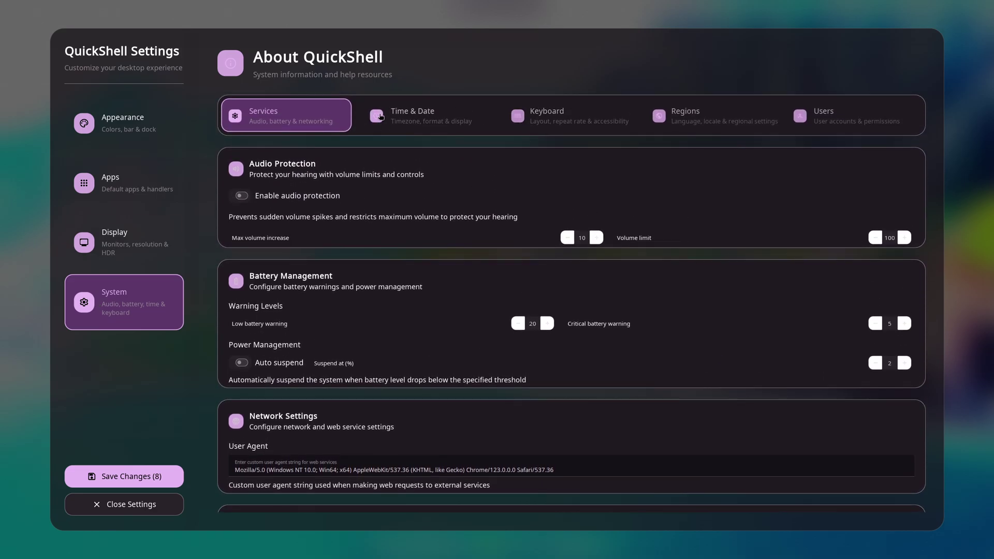
click(381, 117)
click(550, 124)
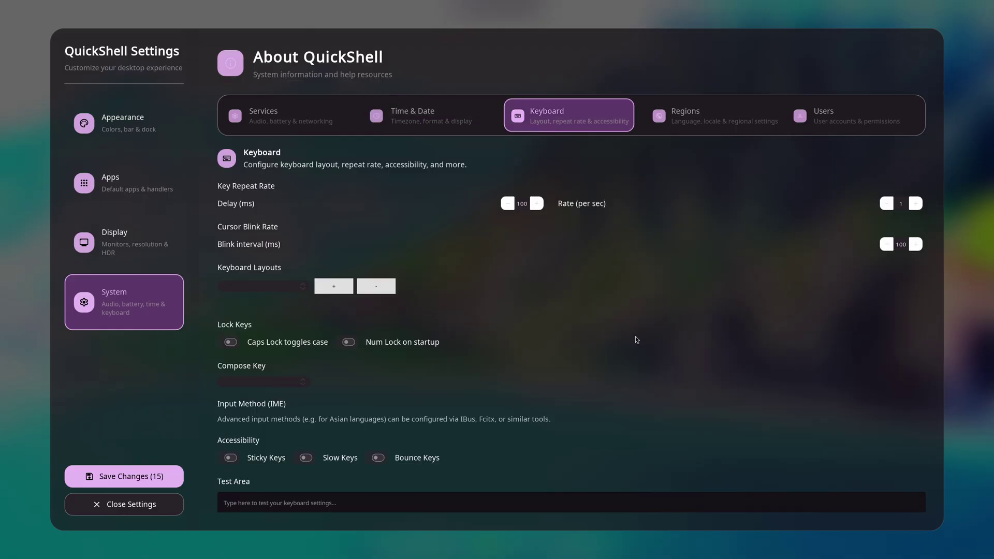
scroll(637, 341, down, 1)
scroll(721, 160, up, 1)
click(695, 124)
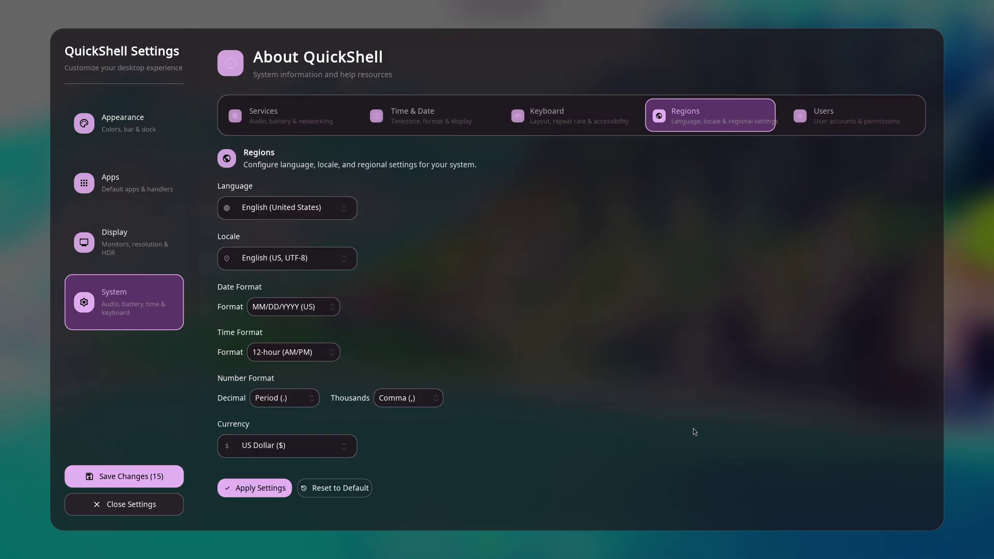
click(831, 119)
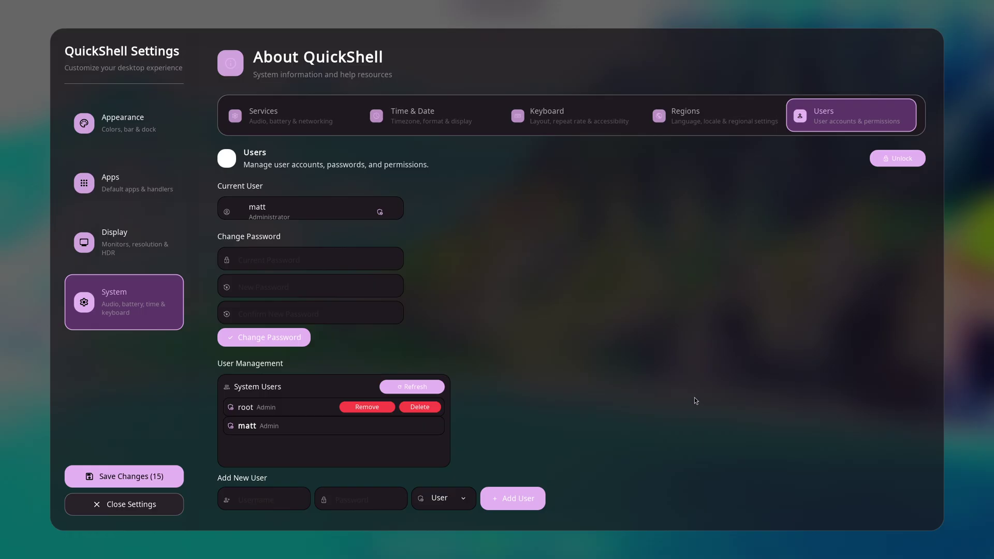
Step: Refresh the user list, unlock user settings with the account password, and close settings to save
click(417, 386)
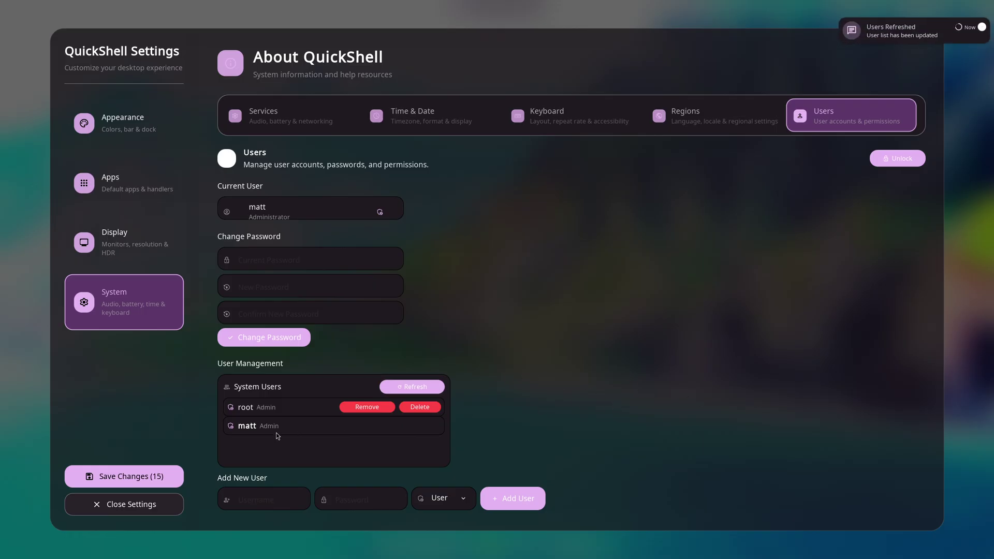
click(919, 160)
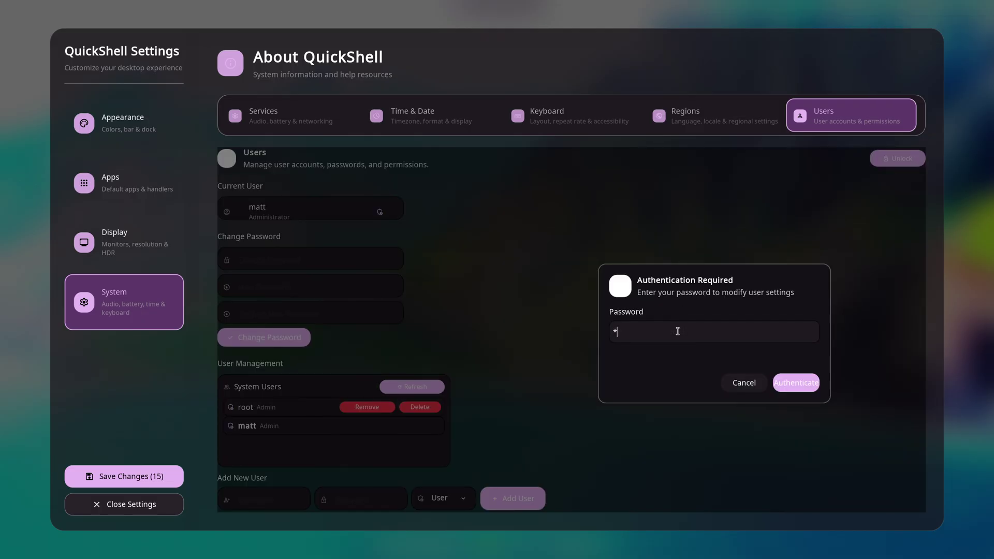
key(Return)
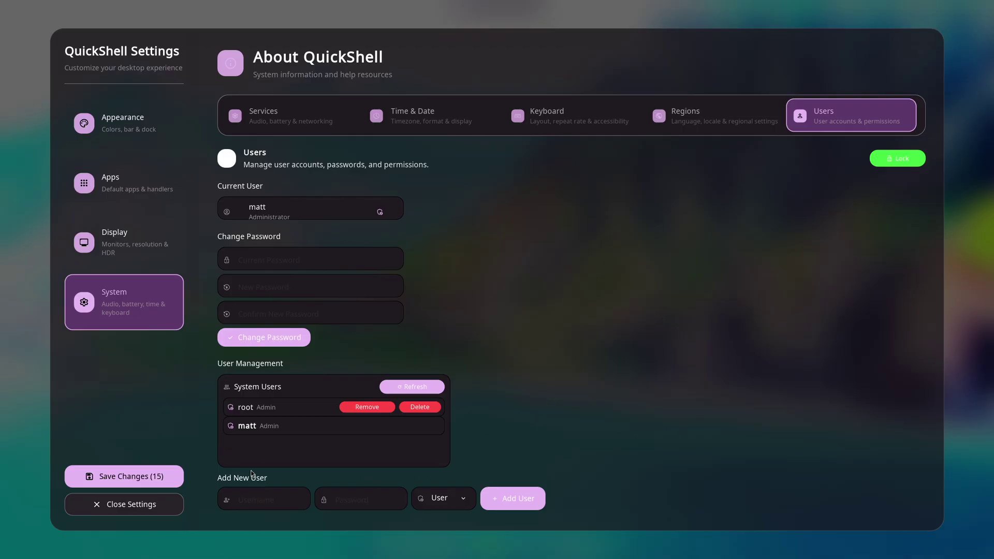
click(146, 513)
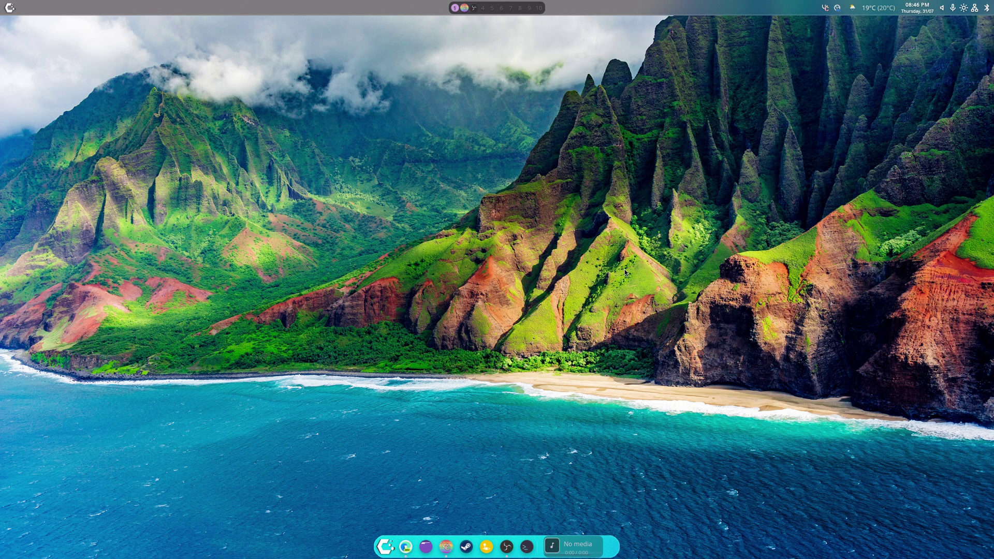
Step: Clear all notifications in the control center and dismiss it
mouse_move(872, 13)
click(978, 8)
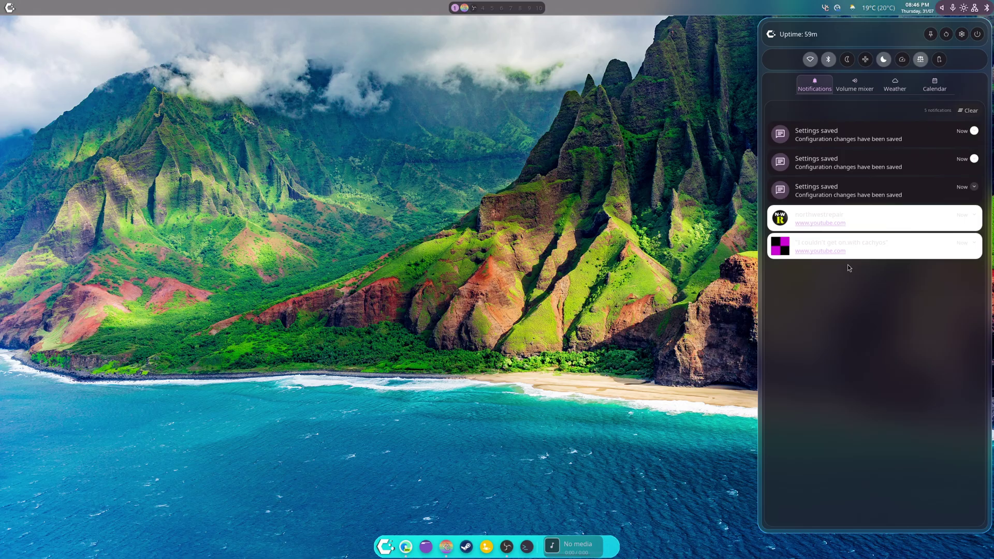
click(966, 112)
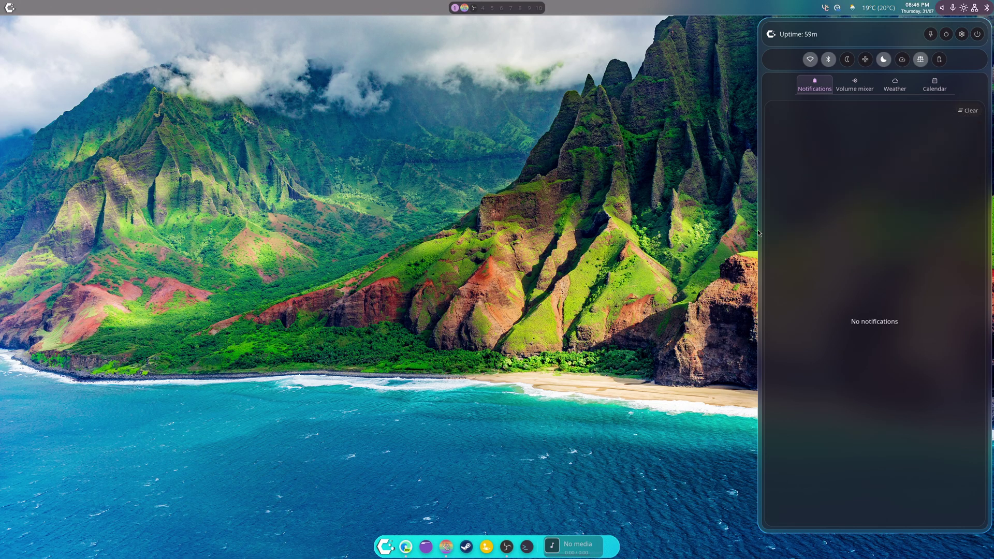
click(747, 231)
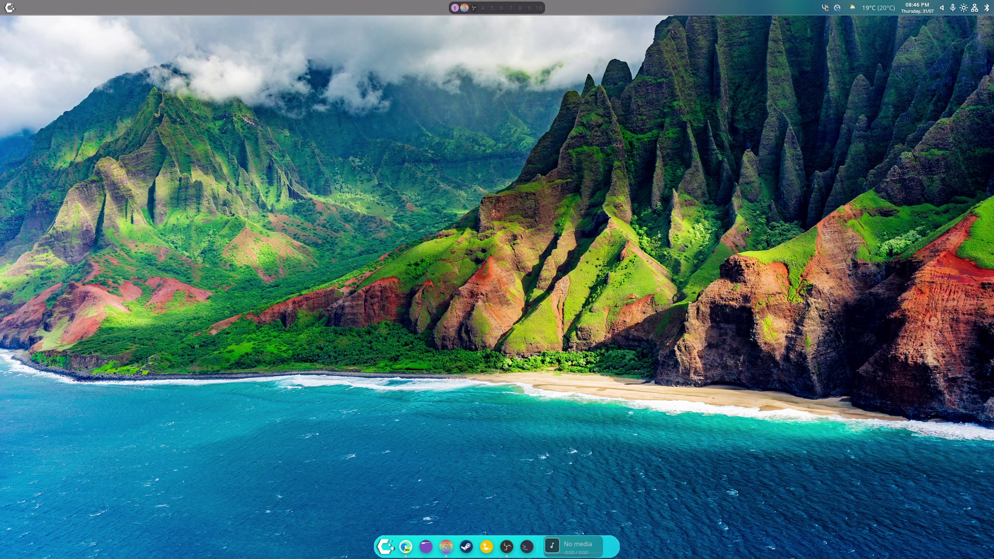
Step: Toggle the workspace overview, then bring up the app launcher
right_click(524, 9)
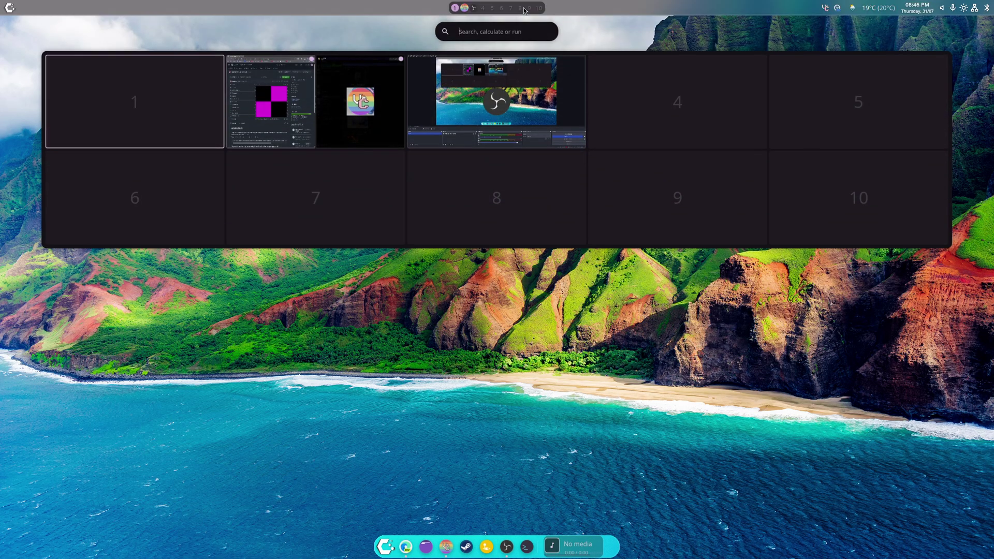
right_click(525, 10)
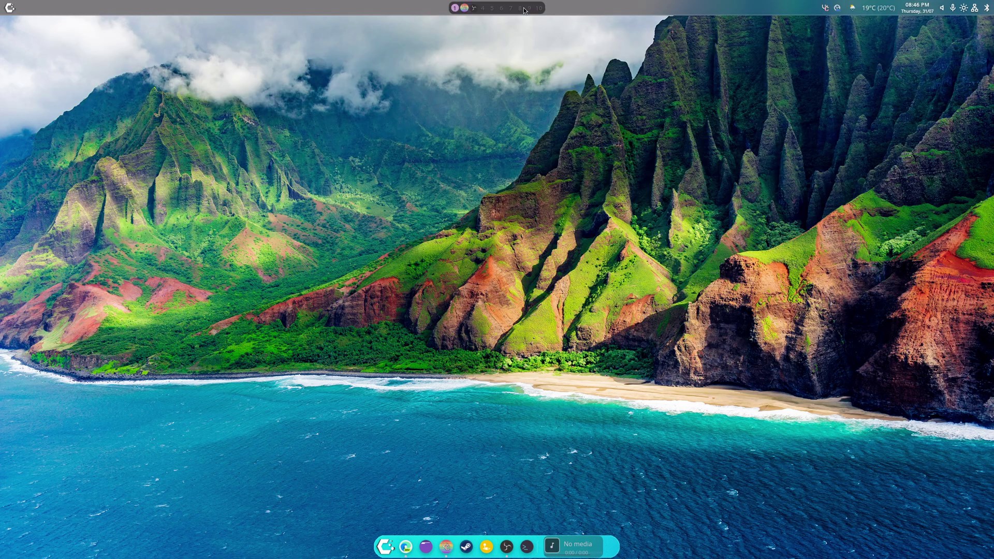
click(384, 547)
Step: Launch the browser and switch the HyprlandDE-Quickshell repository to the Stable branch
click(384, 546)
click(402, 550)
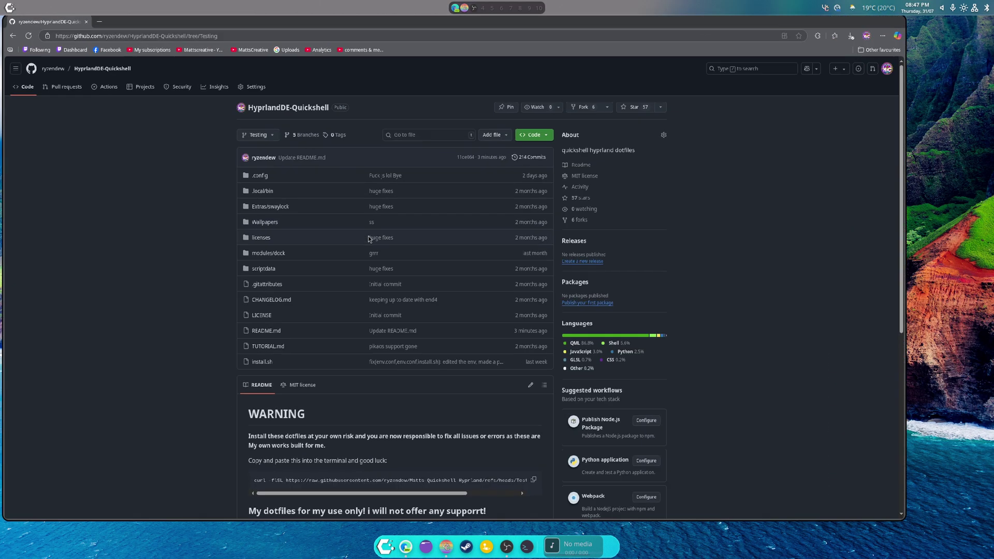
click(280, 139)
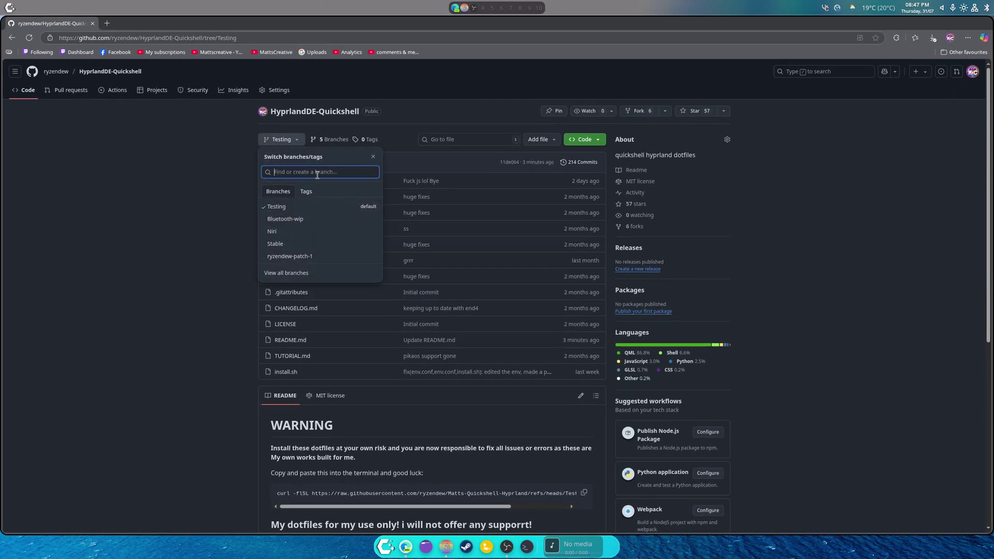
click(282, 244)
Step: Copy the Deps from Arch pacman command from the Stable README
scroll(154, 431, down, 5)
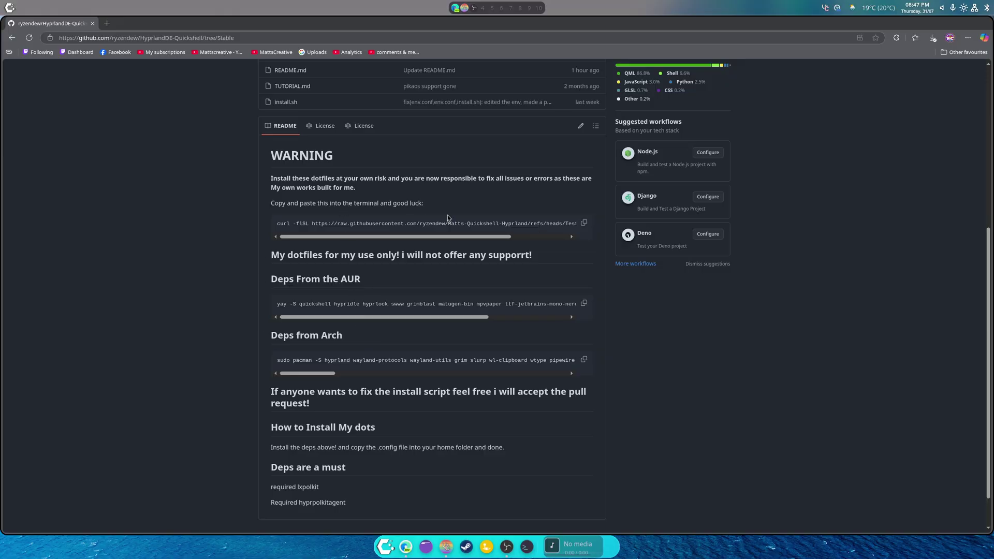
drag(347, 318, 213, 304)
scroll(297, 362, right, 15)
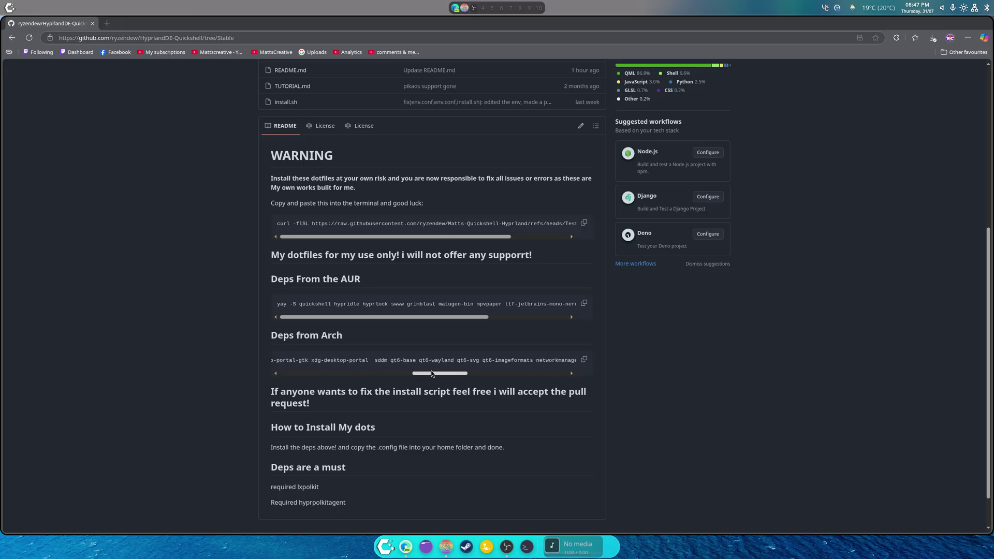
drag(431, 373, 531, 374)
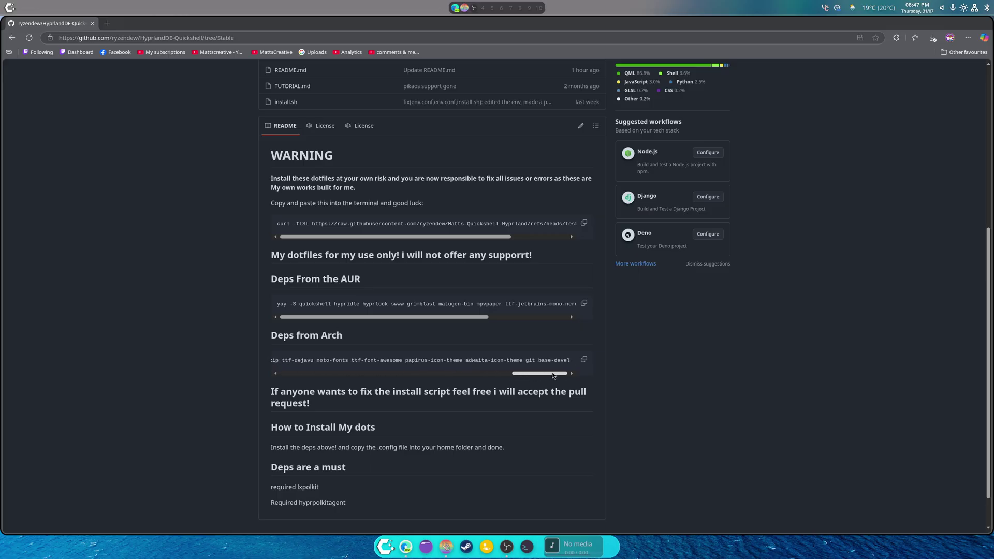
click(584, 360)
click(526, 547)
Step: Run the pasted sudo pacman command, then decline installing the 41 packages (711.68 MiB)
right_click(564, 228)
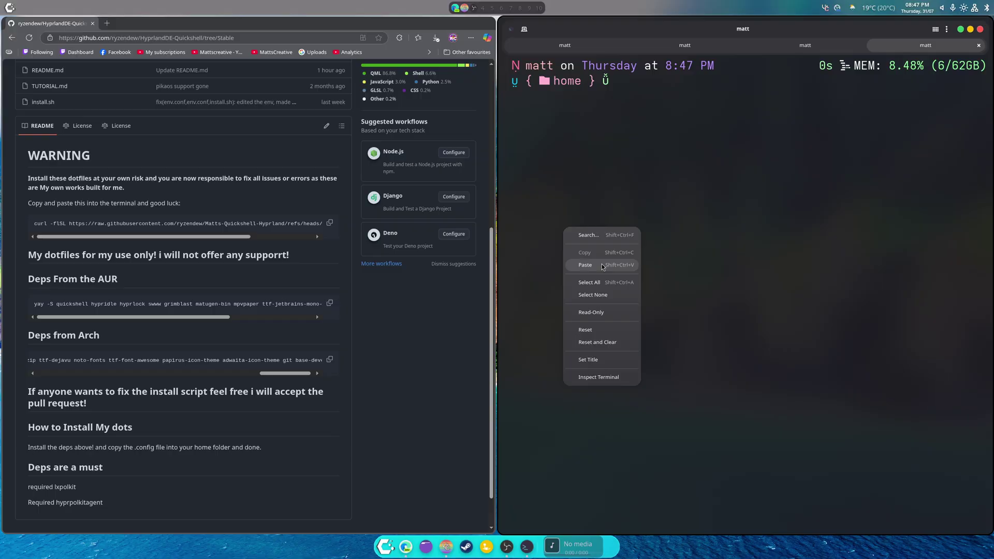
click(600, 266)
key(Return)
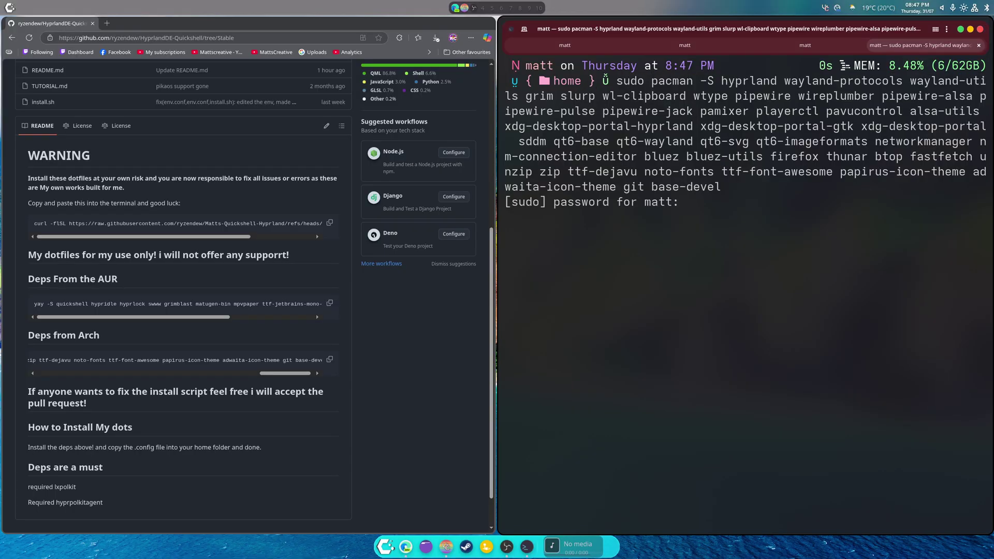
key(Return)
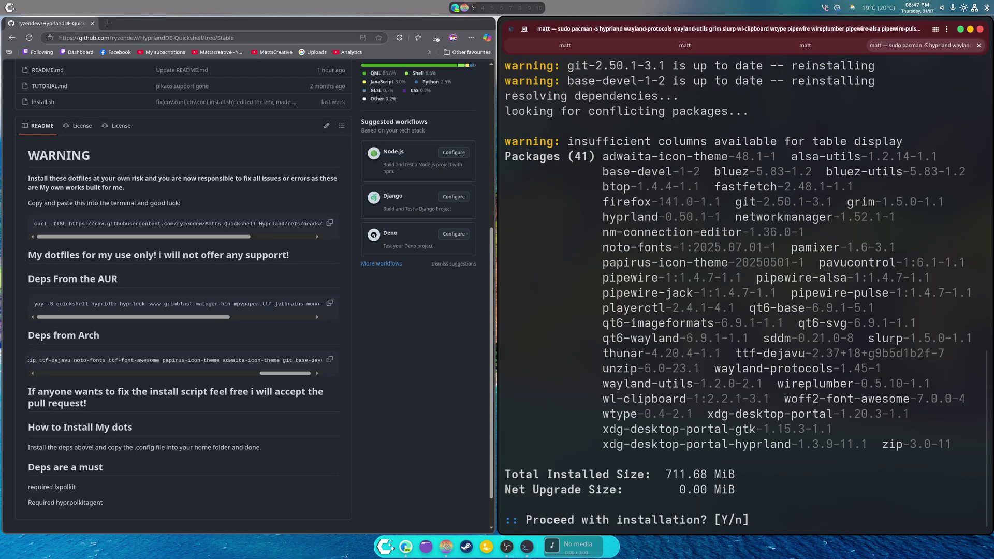
text(n)
key(Return)
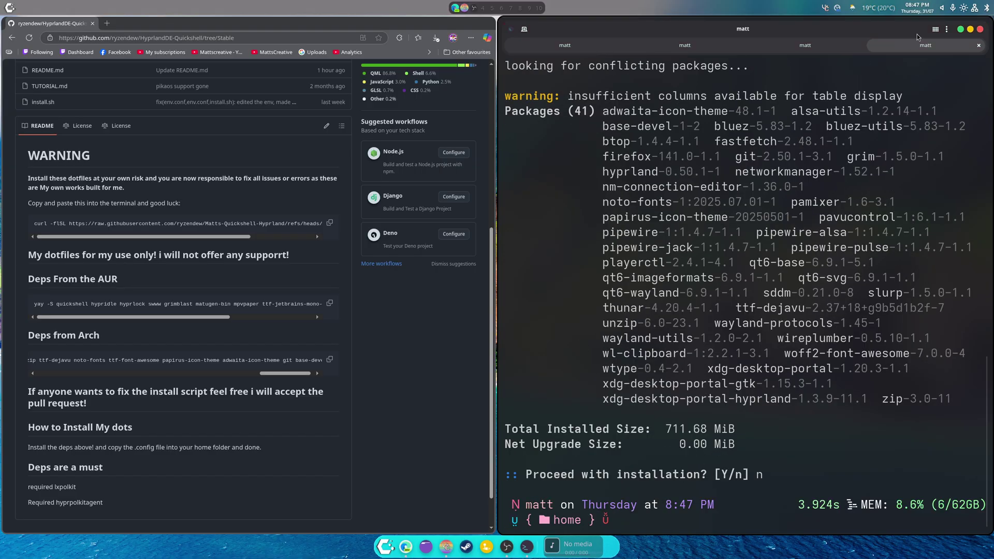
Step: Close the terminal and select 'yay -S' in the README's AUR command
right_click(600, 43)
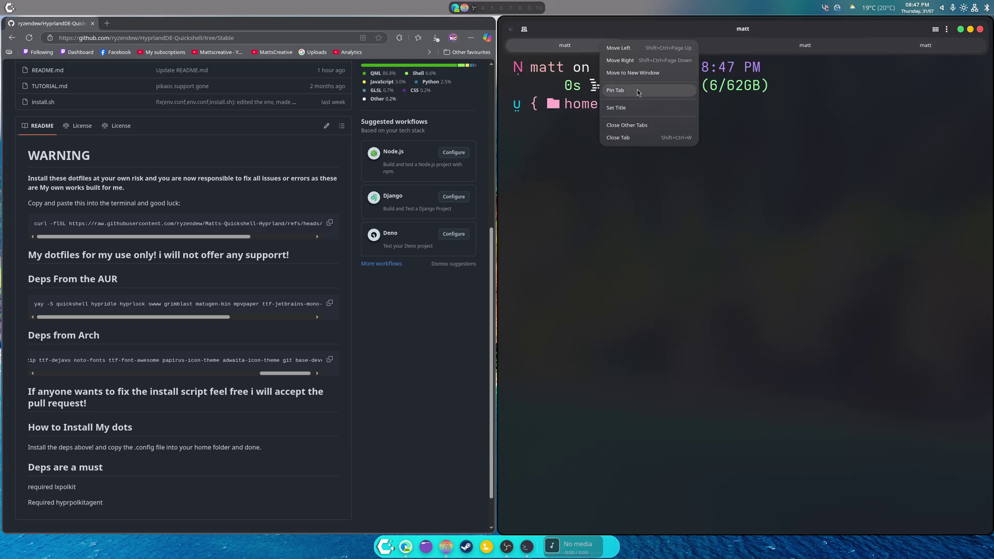
click(644, 126)
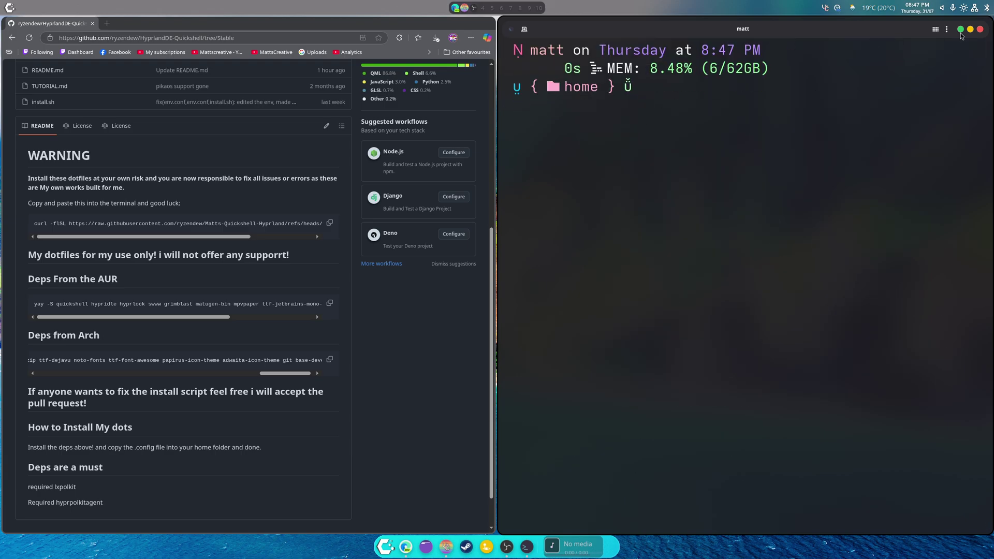
click(980, 29)
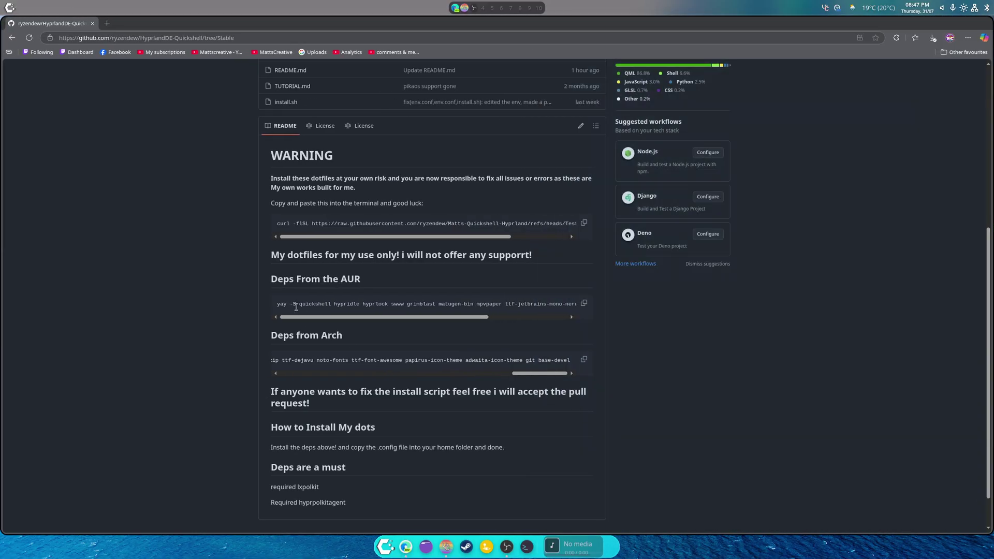
drag(277, 305, 296, 305)
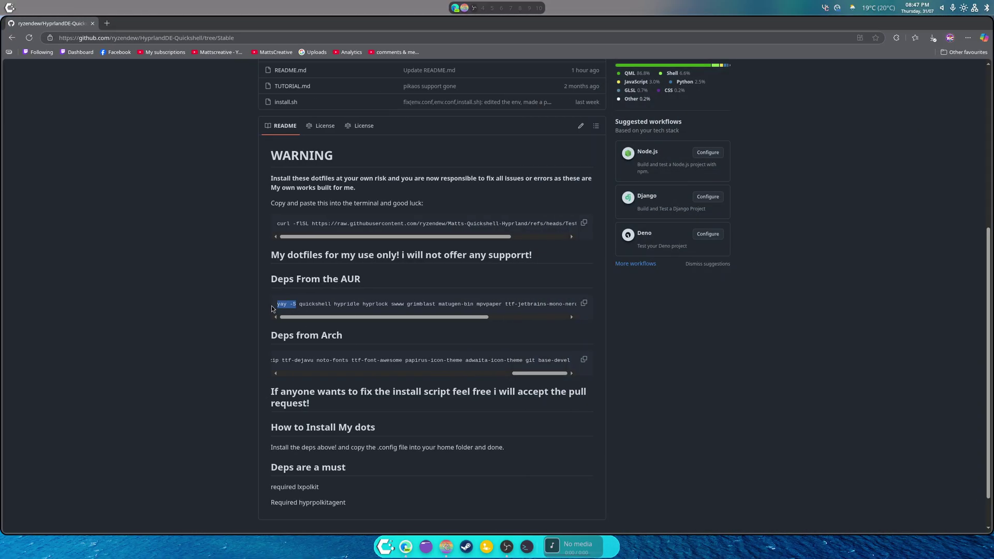
Step: Search 'yay github' and bring up the Jguer/yay README at its Binary section
click(106, 23)
text(yay)
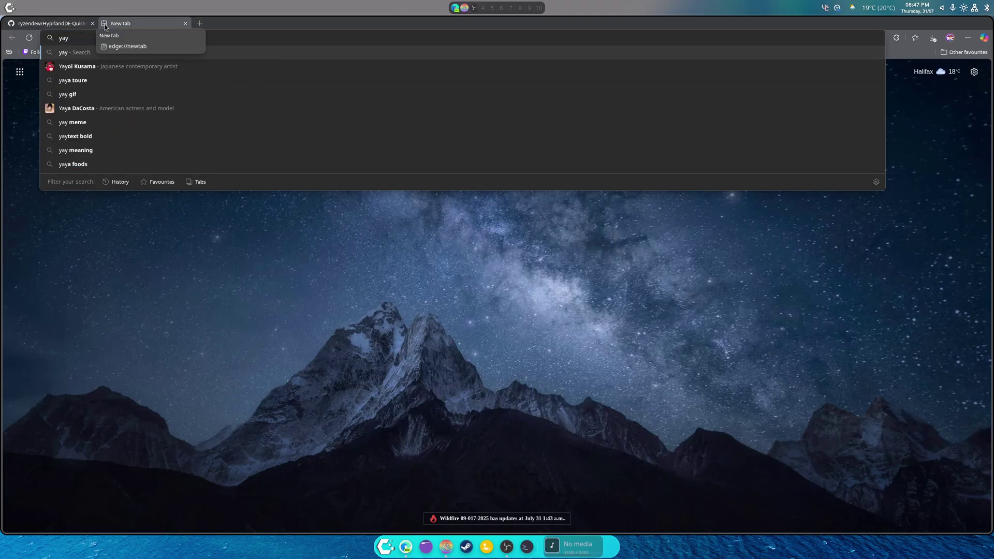
text( github)
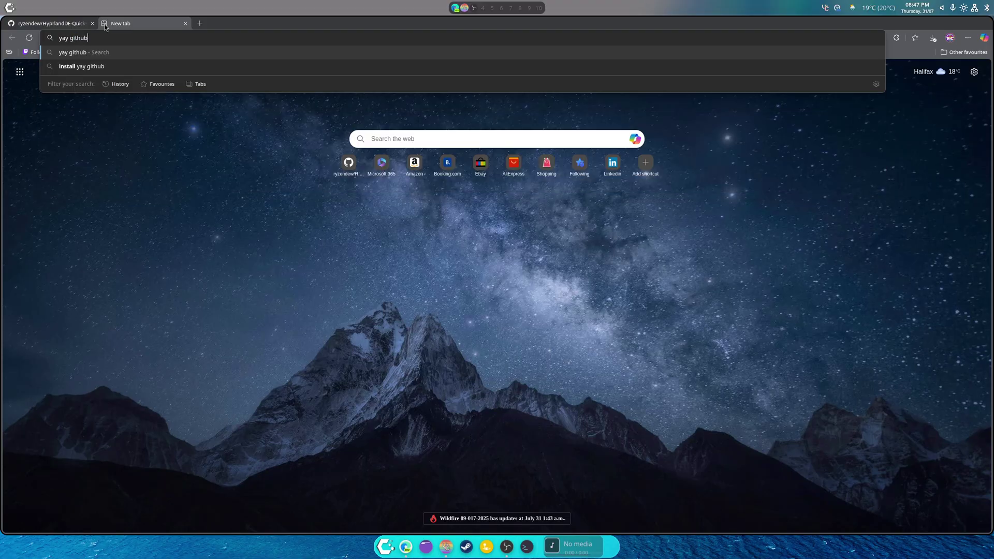
key(Return)
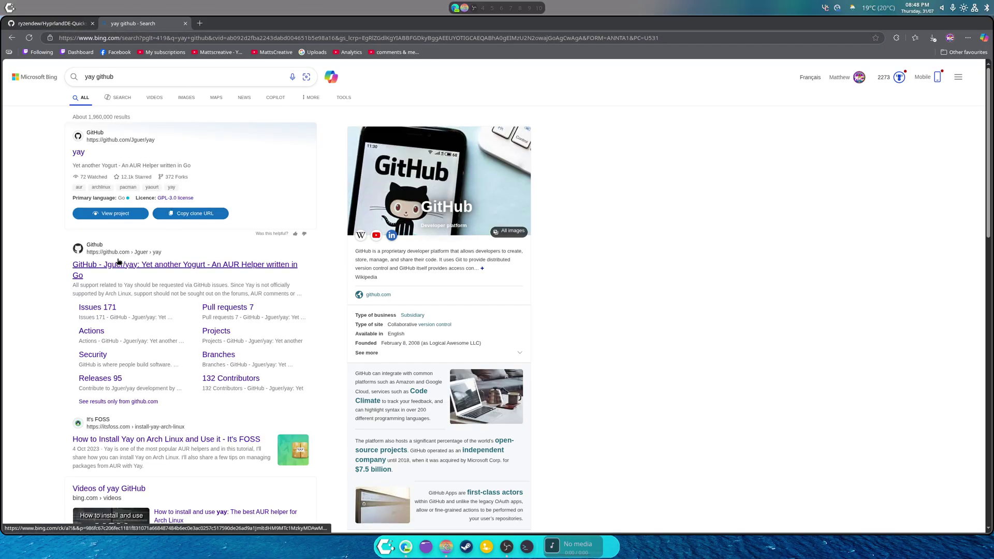
click(121, 259)
scroll(741, 378, down, 15)
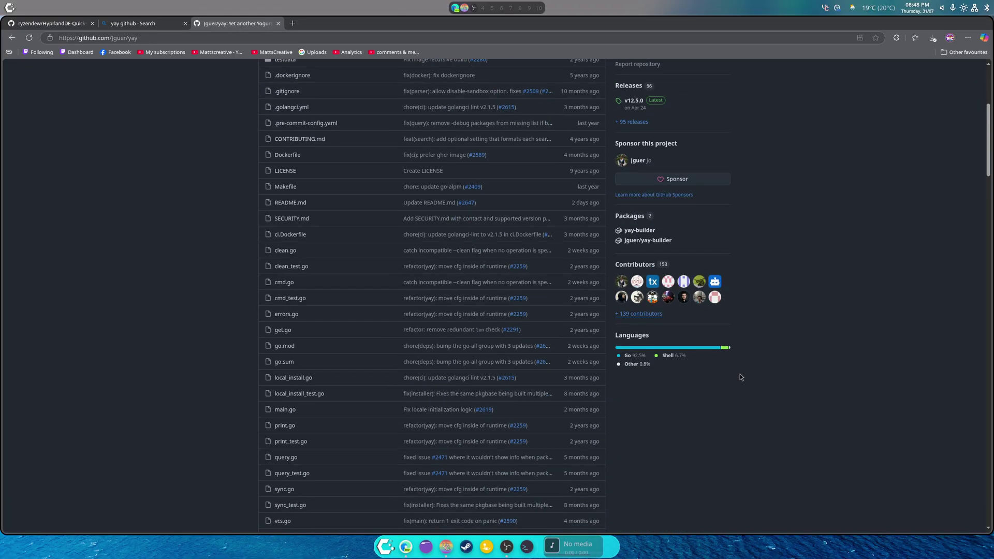
scroll(736, 381, down, 10)
scroll(442, 334, up, 3)
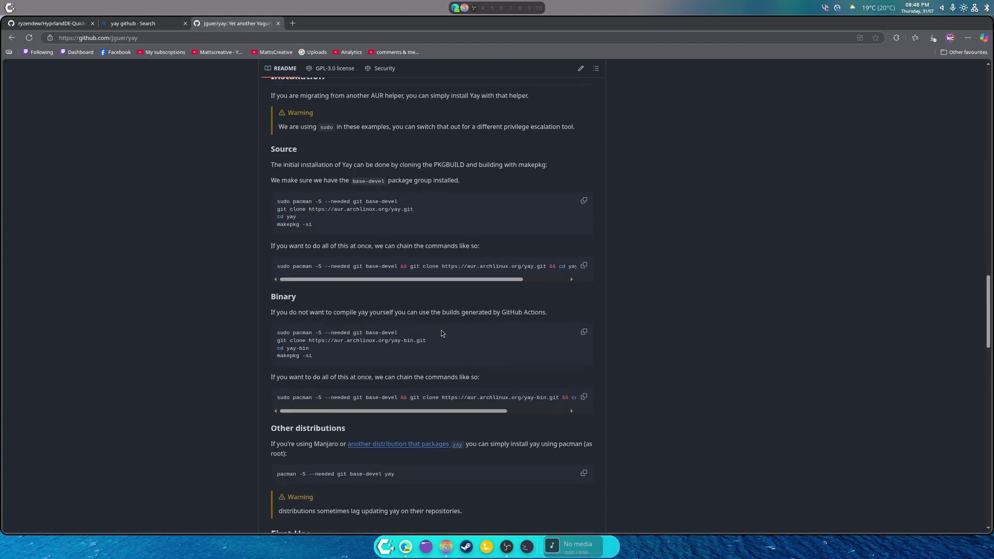
Step: Copy the yay-bin Binary install commands and paste them at a terminal prompt
click(586, 334)
click(526, 547)
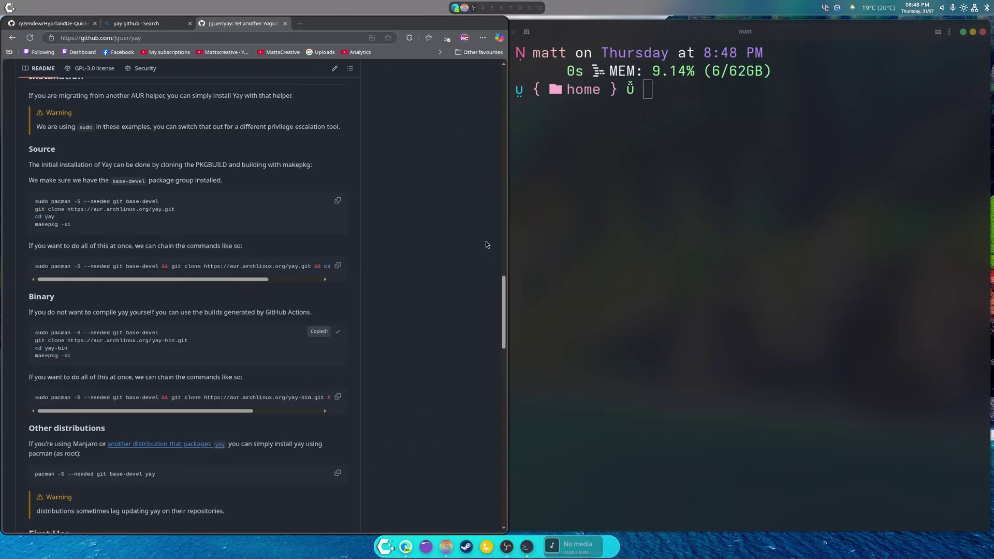
right_click(565, 257)
click(578, 288)
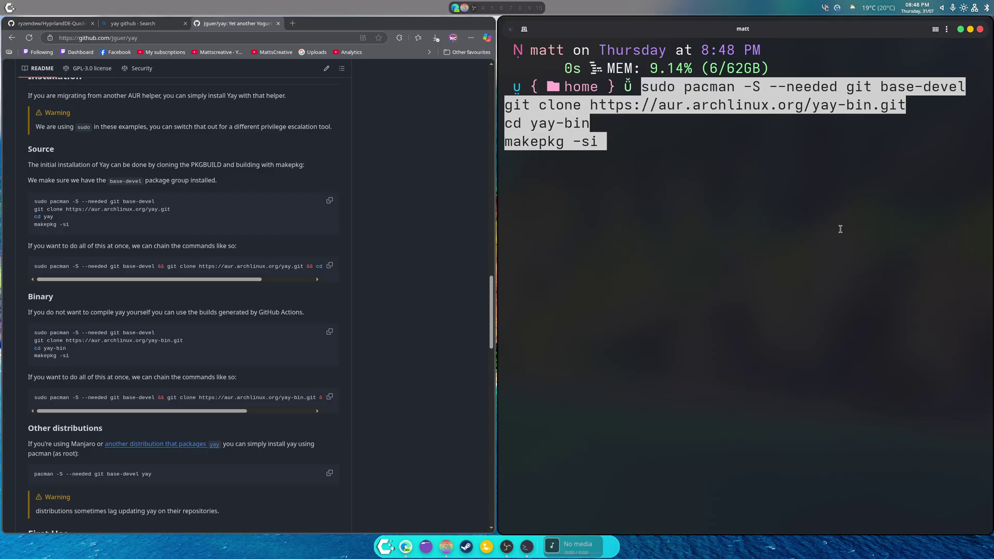
Step: Copy the curl and AUR dependency commands from the Stable README, then recopy the yay-bin commands
click(46, 23)
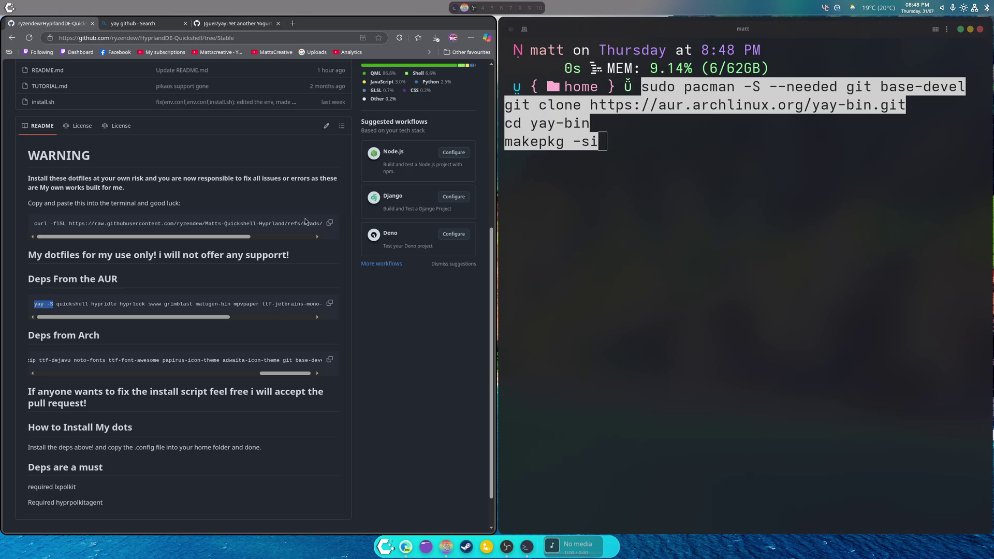
click(329, 224)
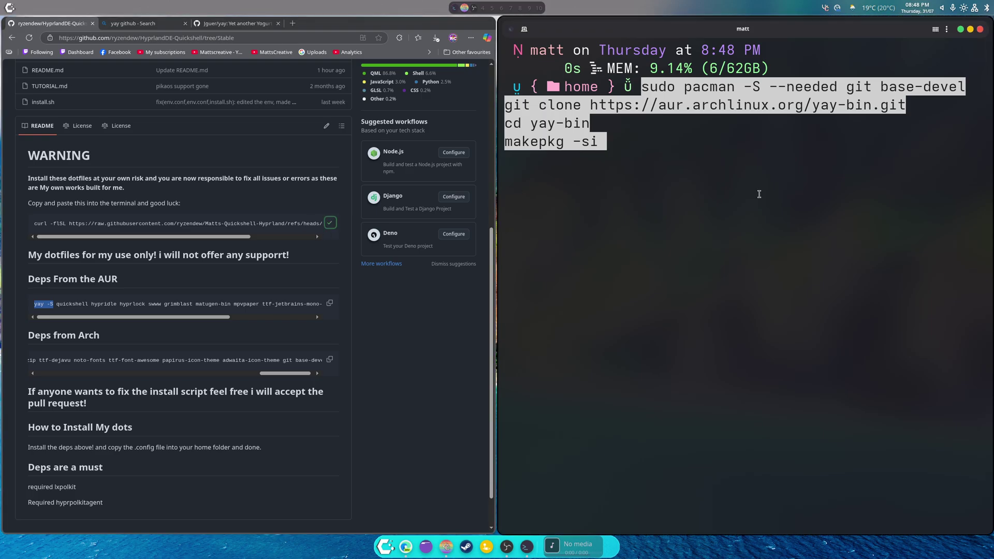
click(330, 303)
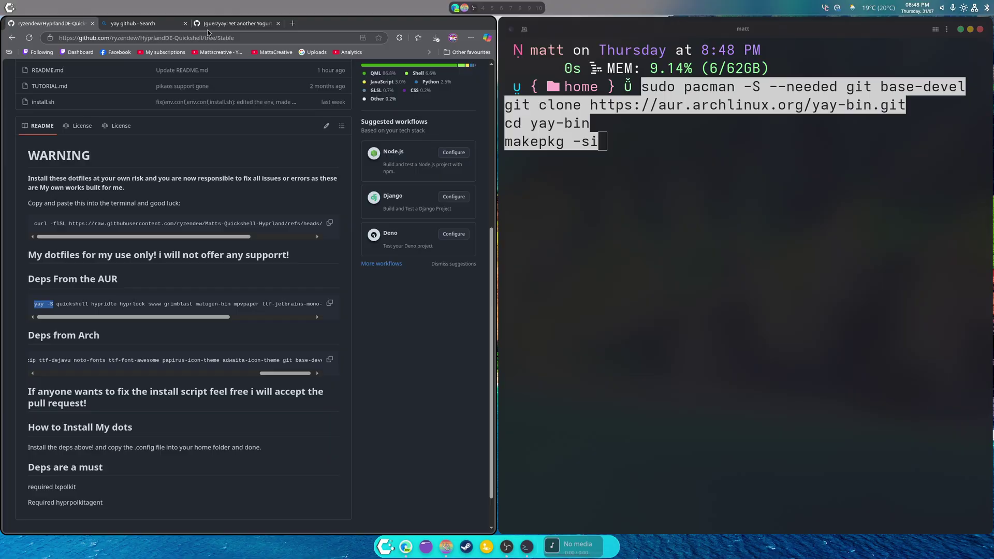
click(231, 26)
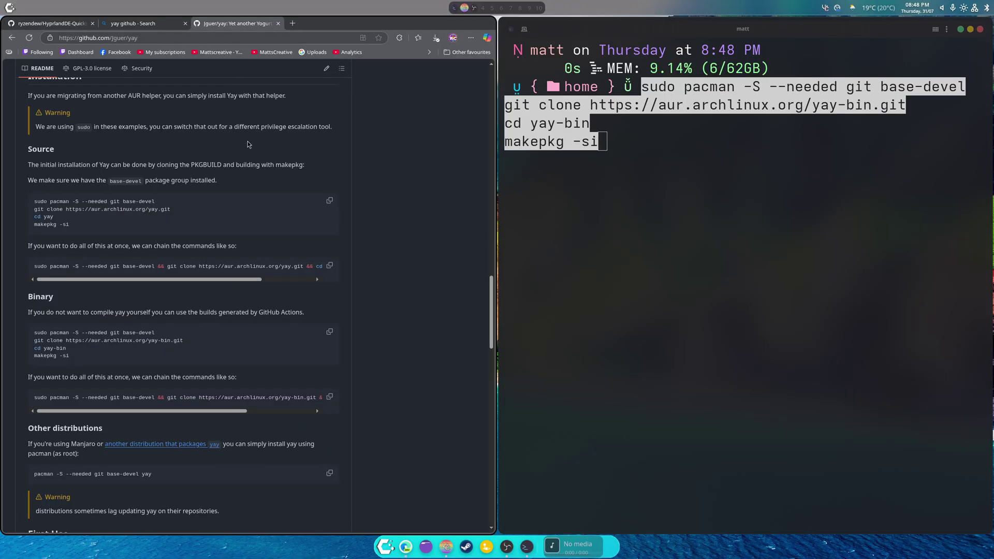
click(336, 331)
click(72, 24)
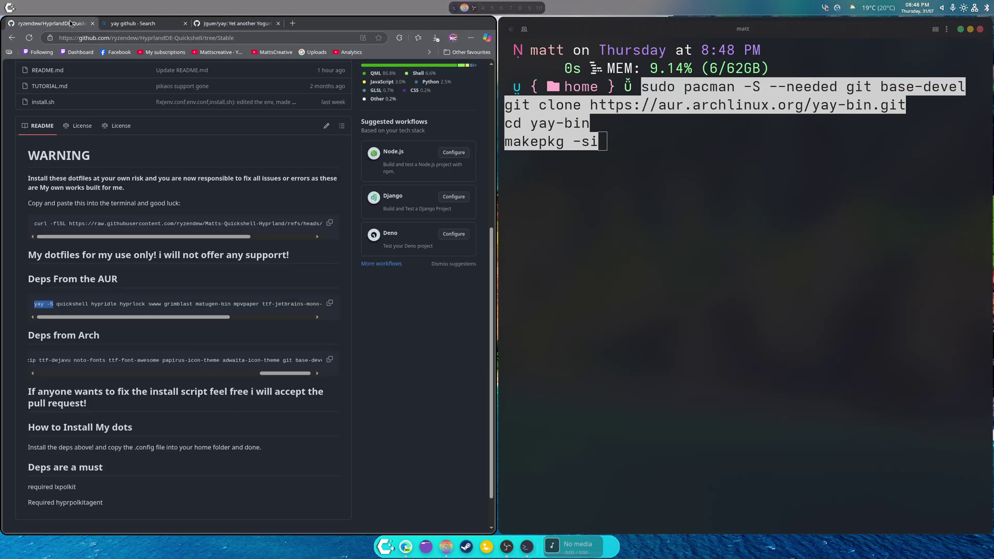
Step: Add a '## grab yay' heading and a fenced code block with the yay-bin commands to README.md
click(328, 126)
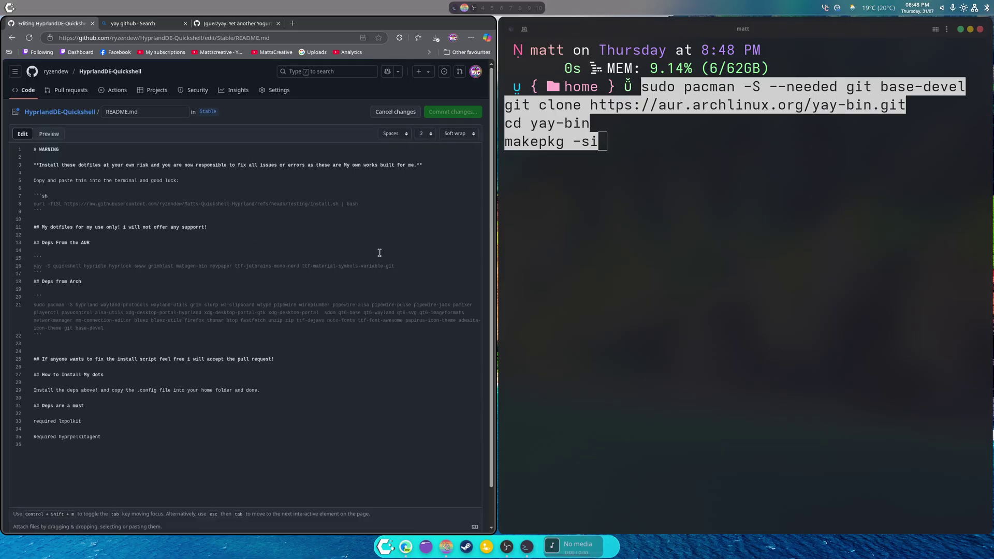
key(Return)
key(Return)
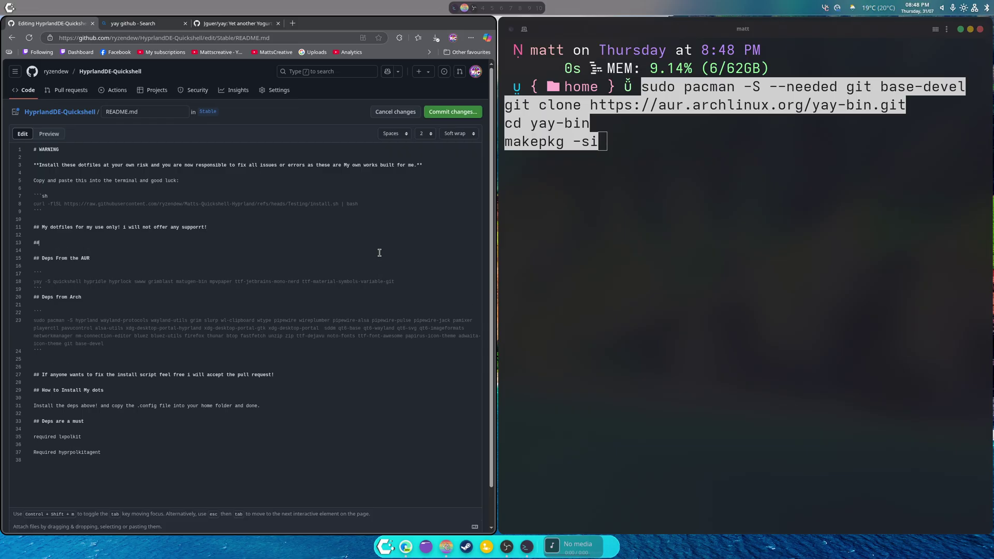
text(## grab yay)
key(Return)
key(Return)
text(`)
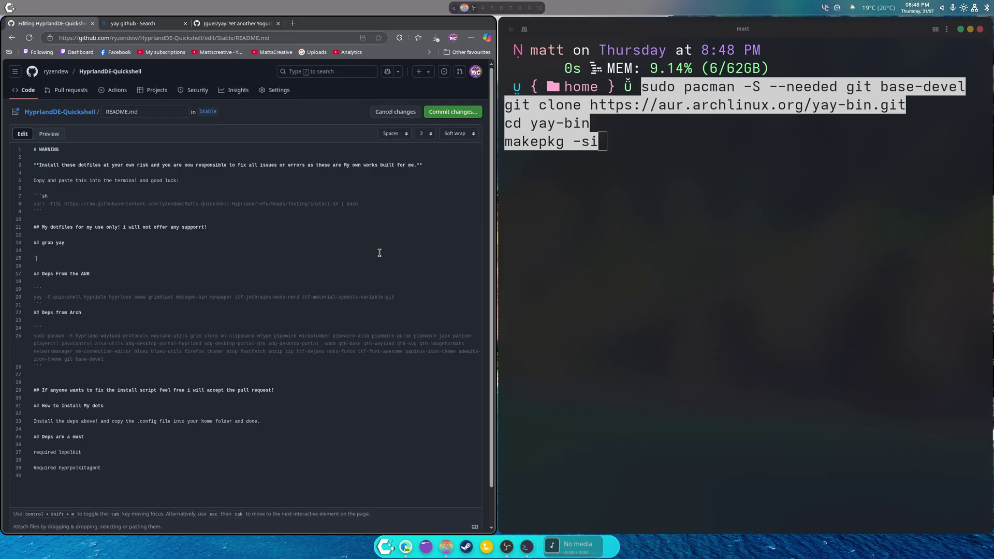
text(``)
key(Return)
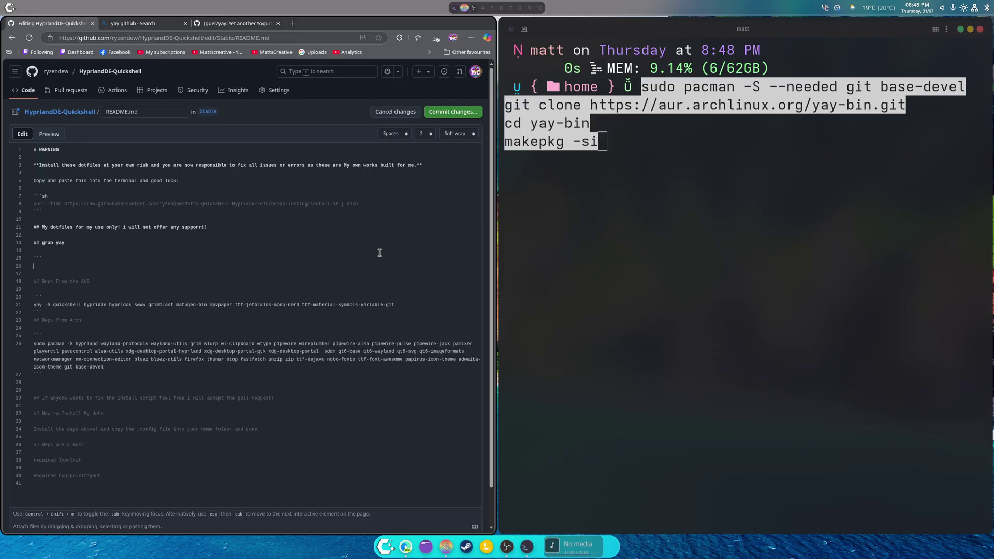
key(ctrl+v)
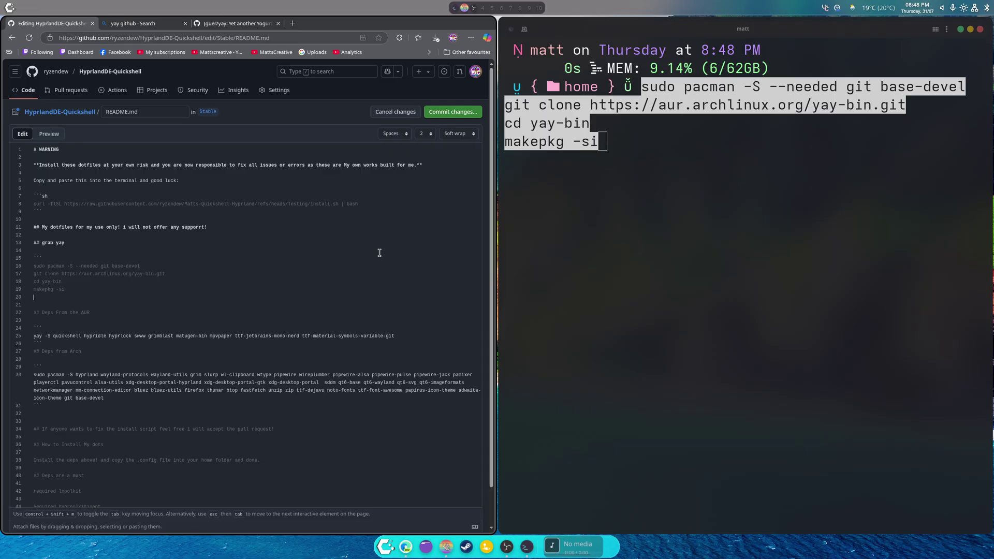
text(```)
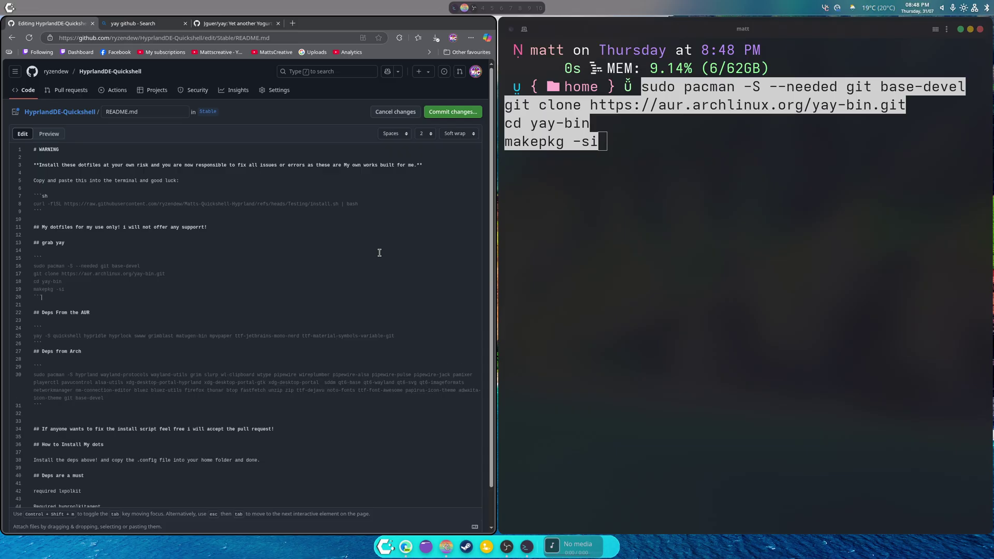
Step: Commit the README.md changes and review the updated Stable README
click(452, 112)
click(313, 386)
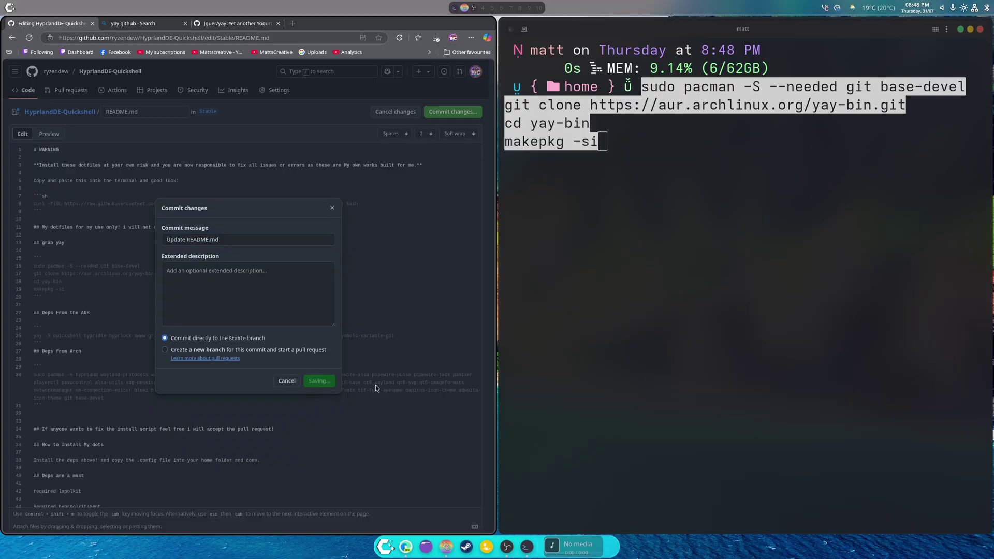
click(325, 95)
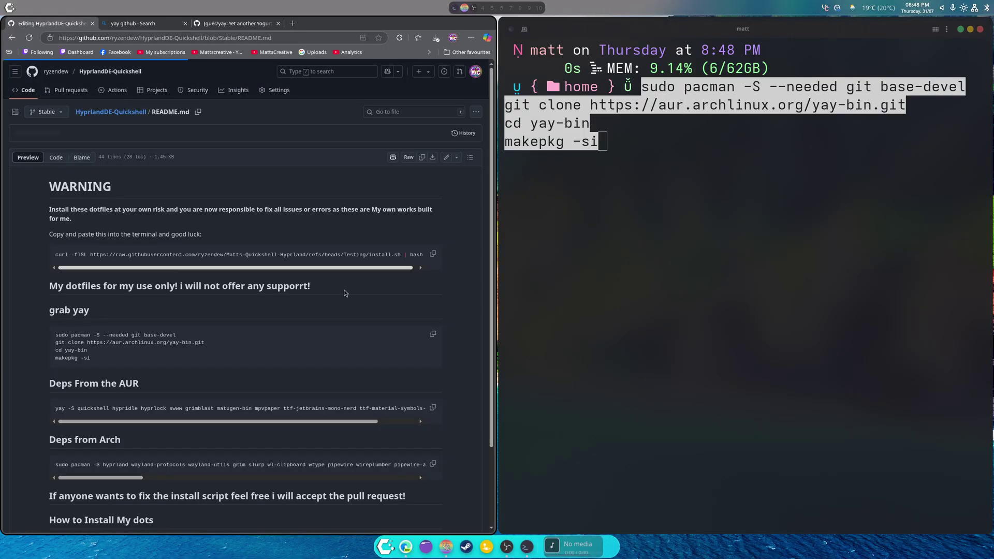
scroll(224, 321, down, 1)
scroll(225, 322, down, 2)
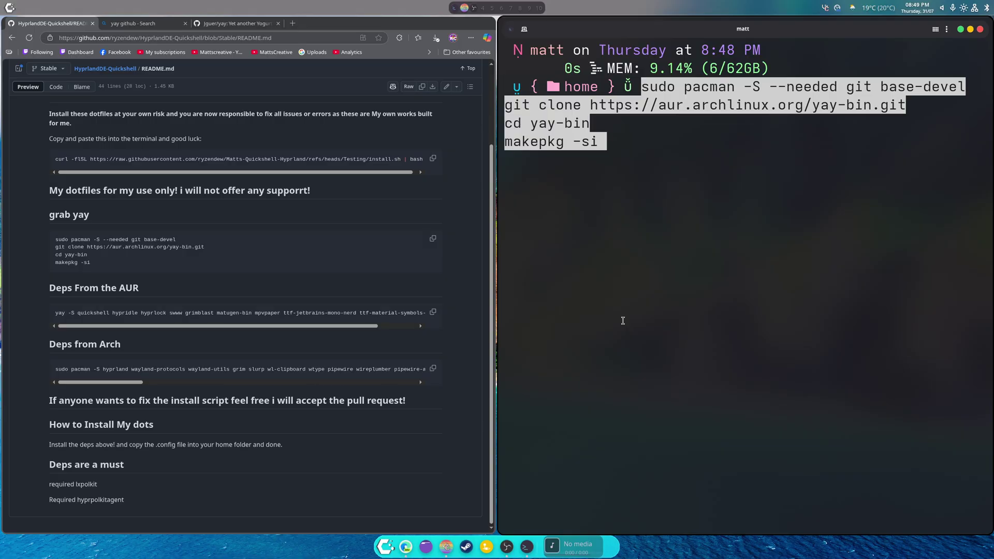
click(434, 546)
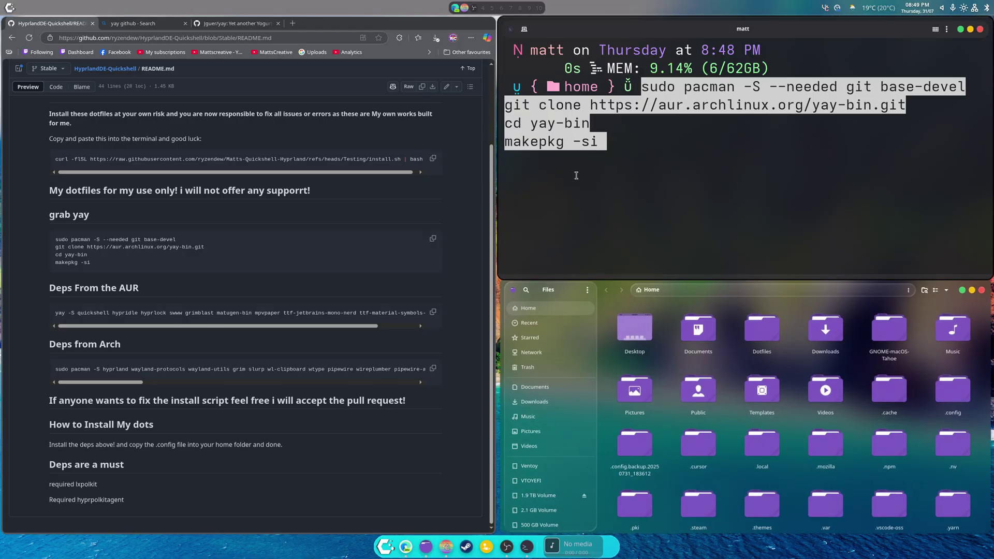
Step: Open copr.txt from the Ventoy drive's Nobara hyprland folder in the Text Editor
click(981, 29)
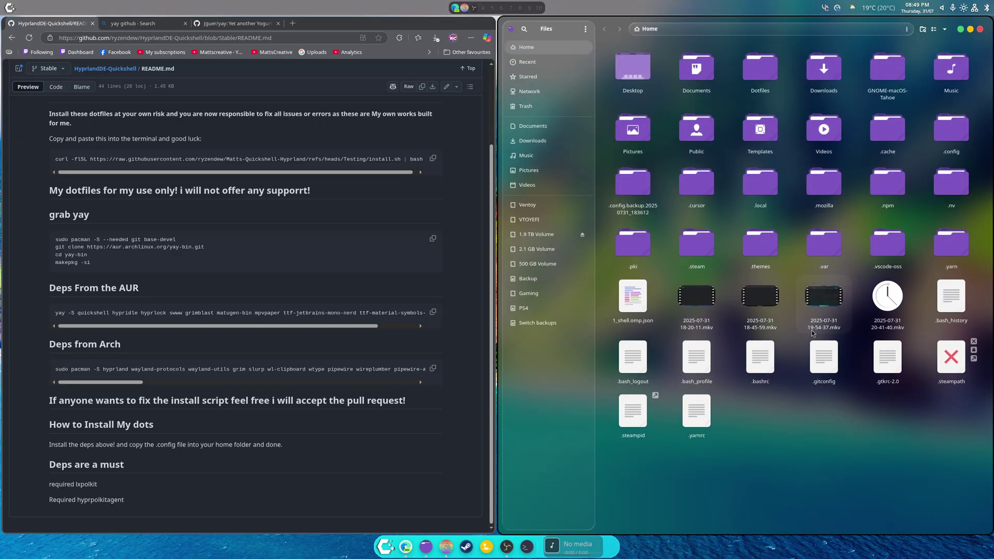
click(528, 204)
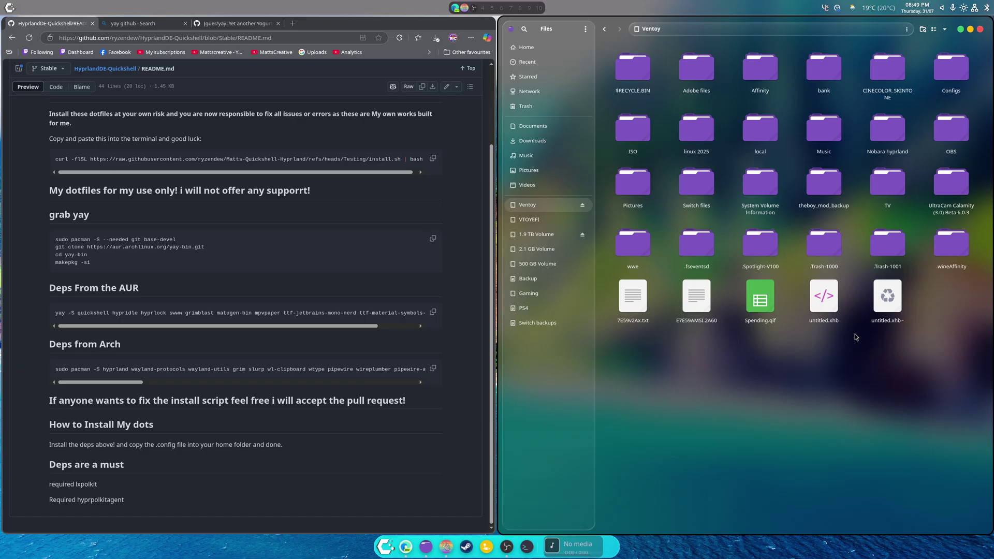
double_click(888, 132)
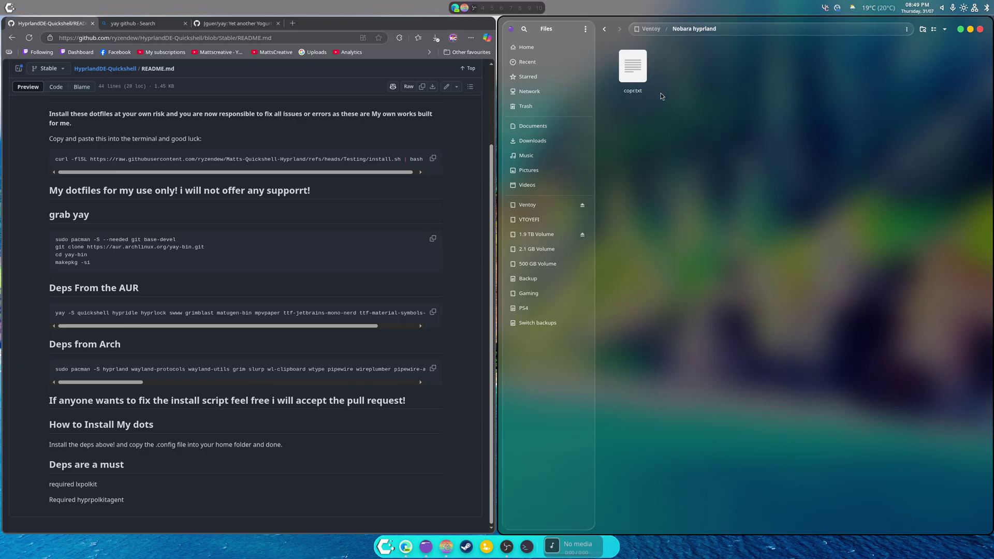
right_click(658, 86)
click(659, 81)
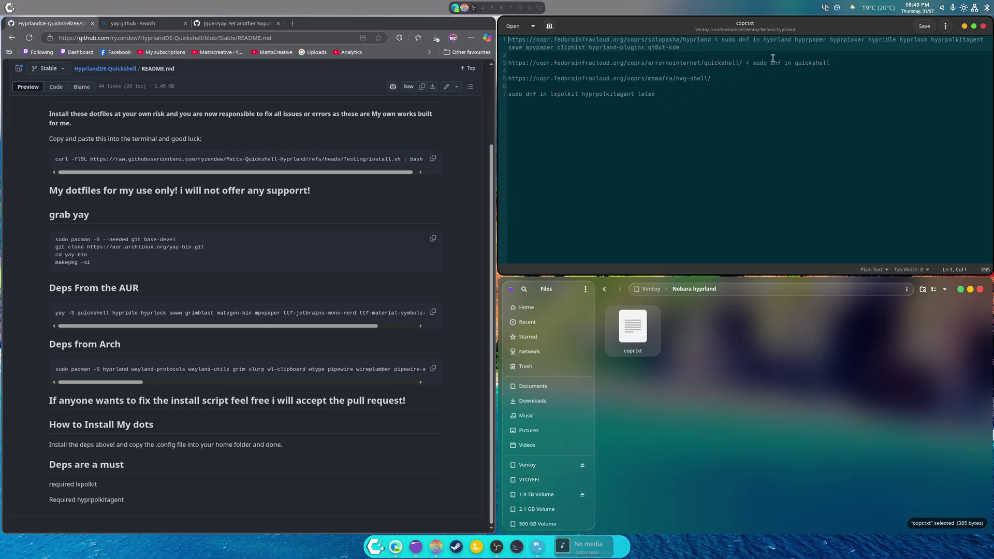
Step: Copy the quickshell Copr URL from copr.txt and load it in a new tab
drag(741, 62, 507, 63)
right_click(525, 63)
click(561, 102)
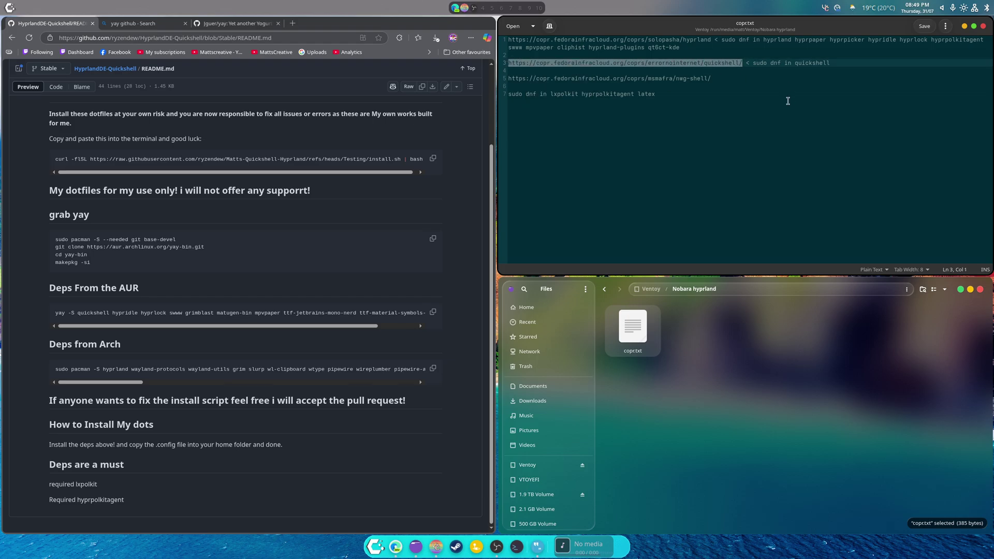
click(293, 23)
right_click(279, 39)
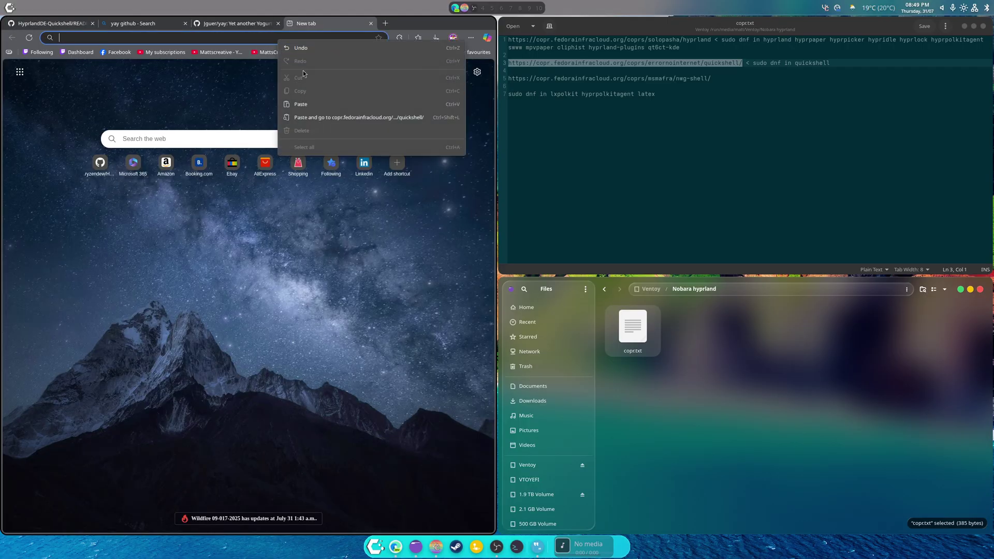
click(340, 118)
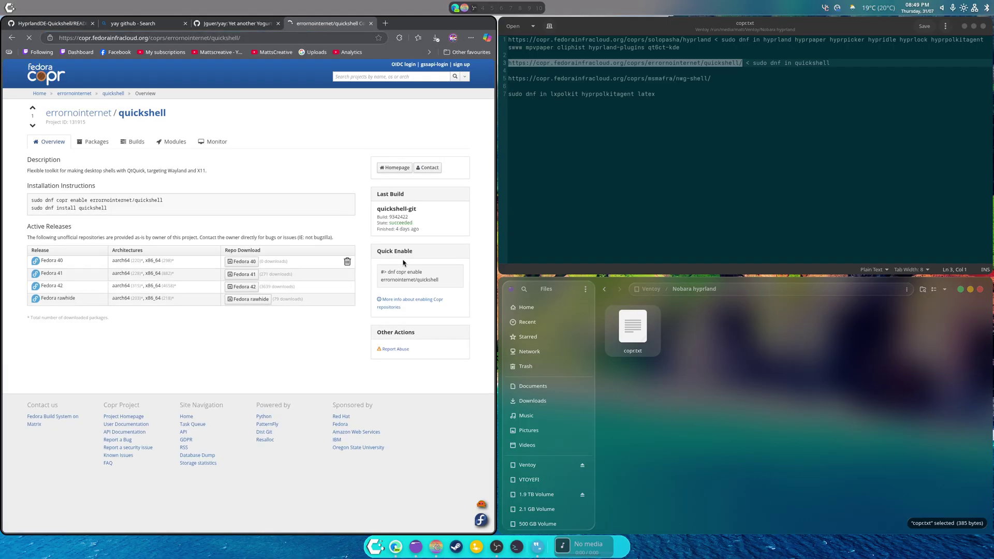
Step: Copy the errornointernet/quickshell dnf copr enable command from the Copr page
drag(438, 280, 387, 272)
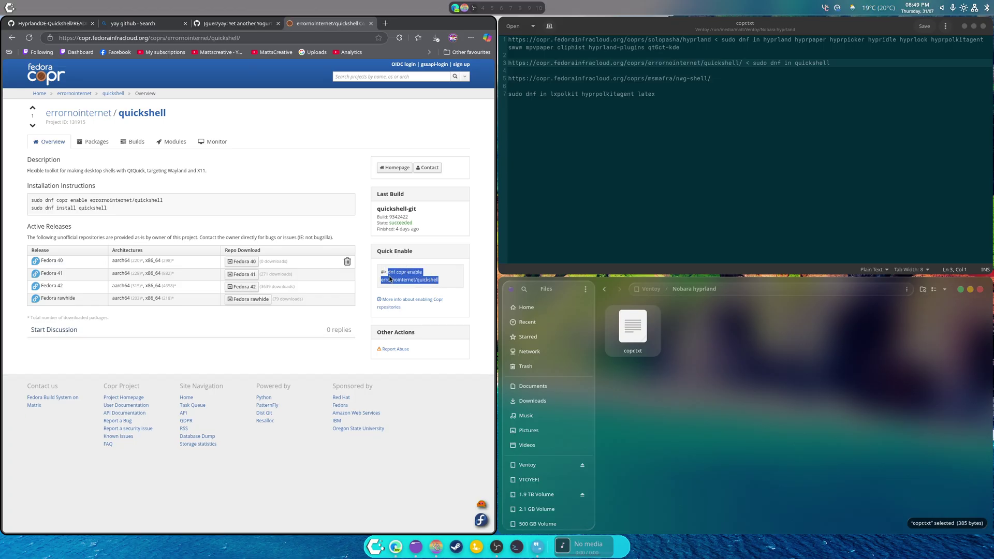
right_click(400, 278)
click(414, 287)
click(86, 26)
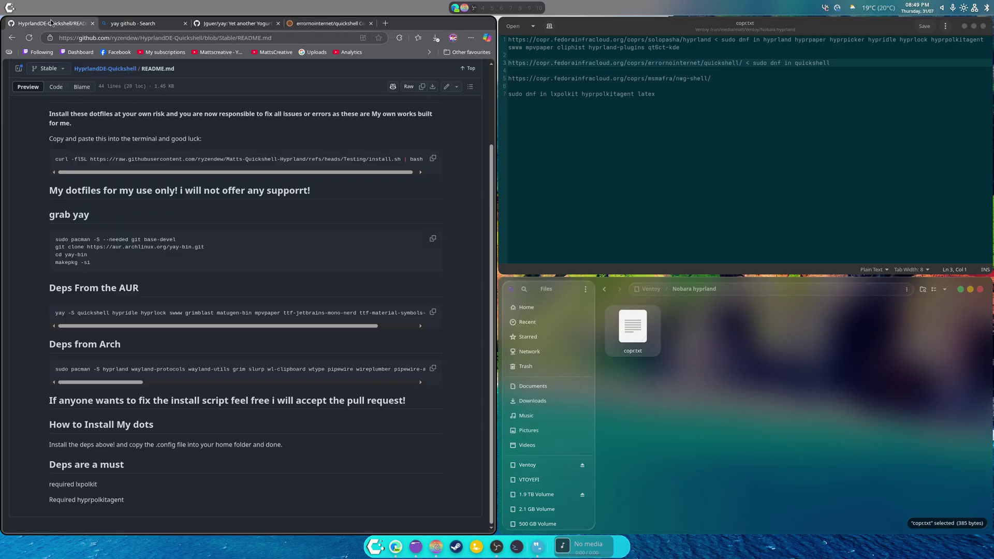
Step: Reopen README.md for editing and add an '## Arch Deps' heading after the support line
click(446, 86)
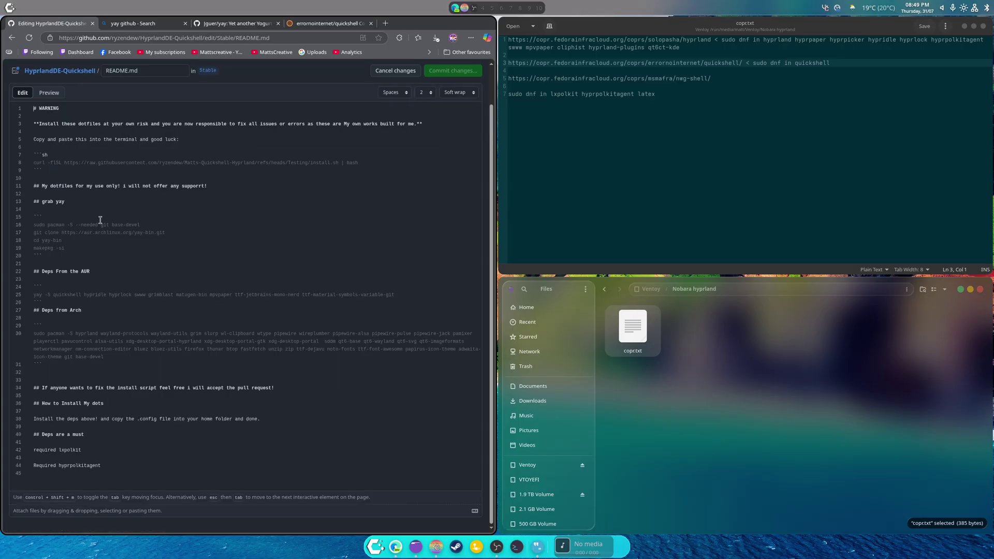
click(273, 189)
key(Return)
key(Return)
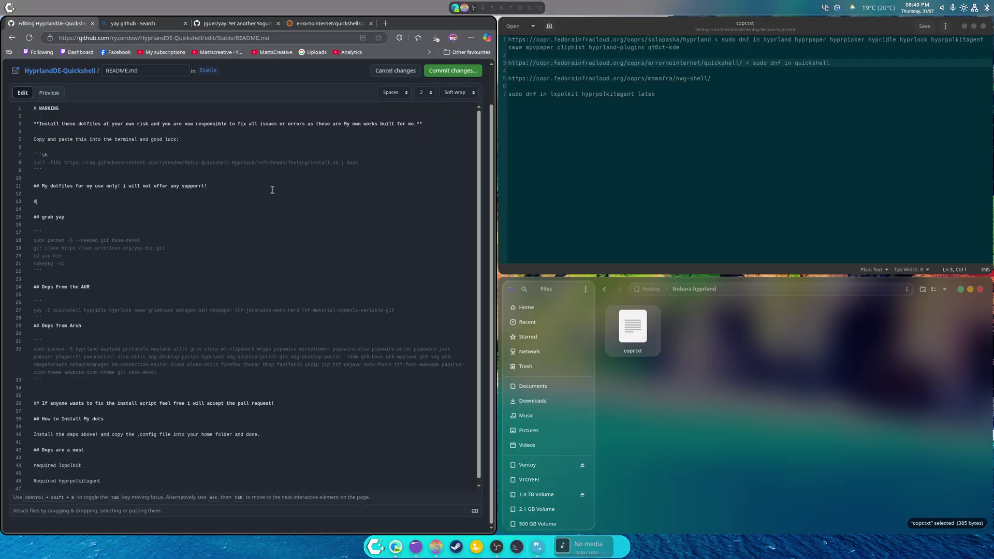
text(## Arch Deps)
Step: Add a '## Fedora deps' heading on line 34 with a code block holding the copr enable command
scroll(326, 260, down, 1)
click(204, 385)
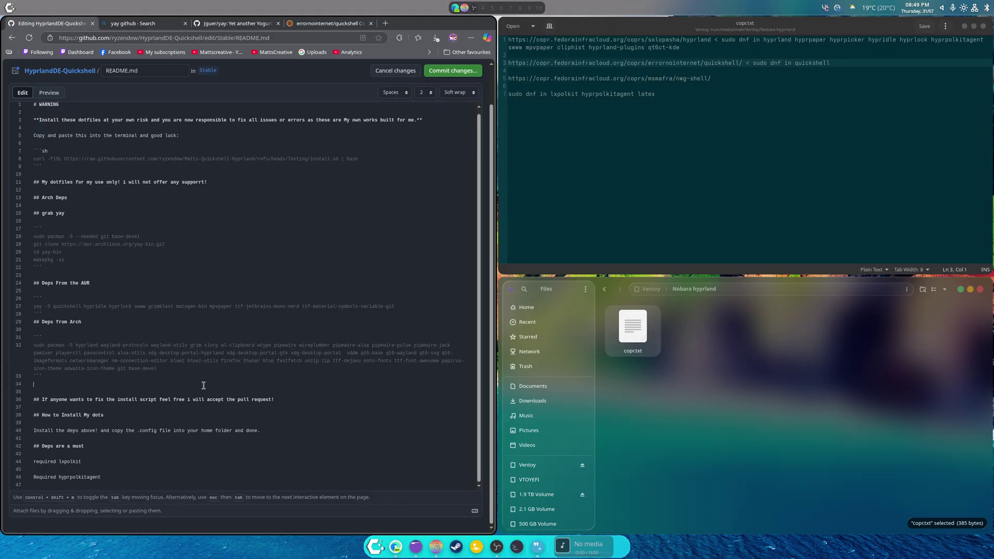
text(## Fedora deps)
key(Return)
key(Return)
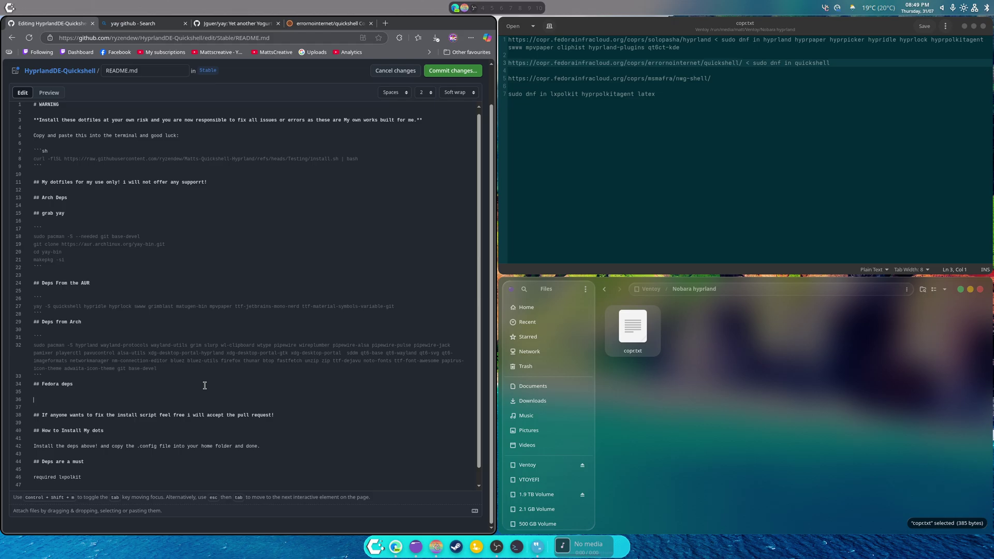
text(`)
key(ctrl+f)
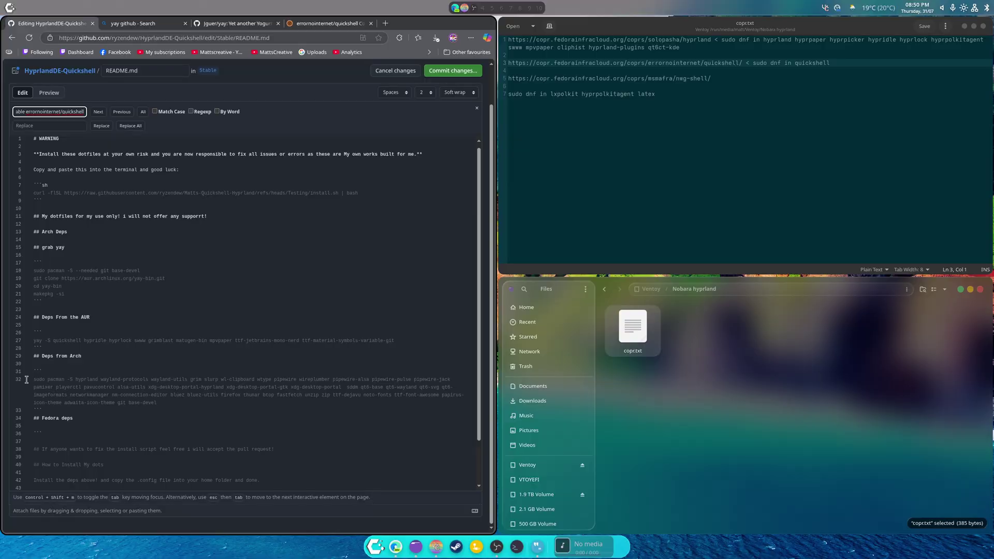
scroll(27, 379, down, 2)
click(76, 378)
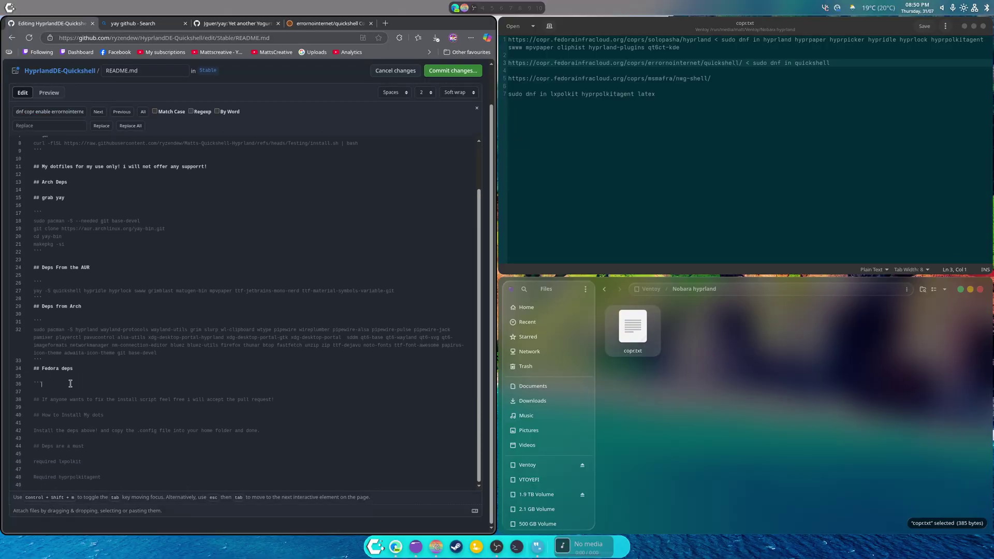
key(Return)
key(ctrl+v)
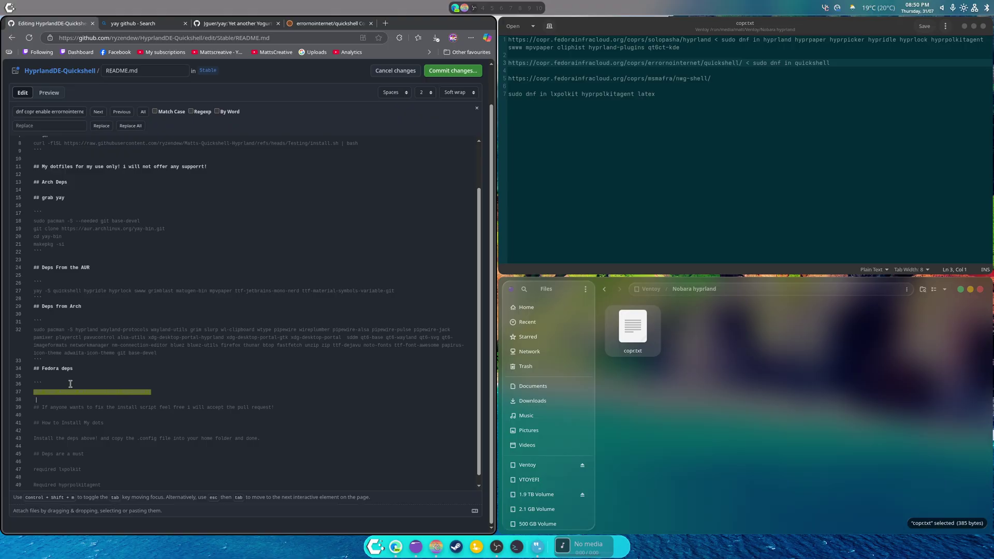
text(```)
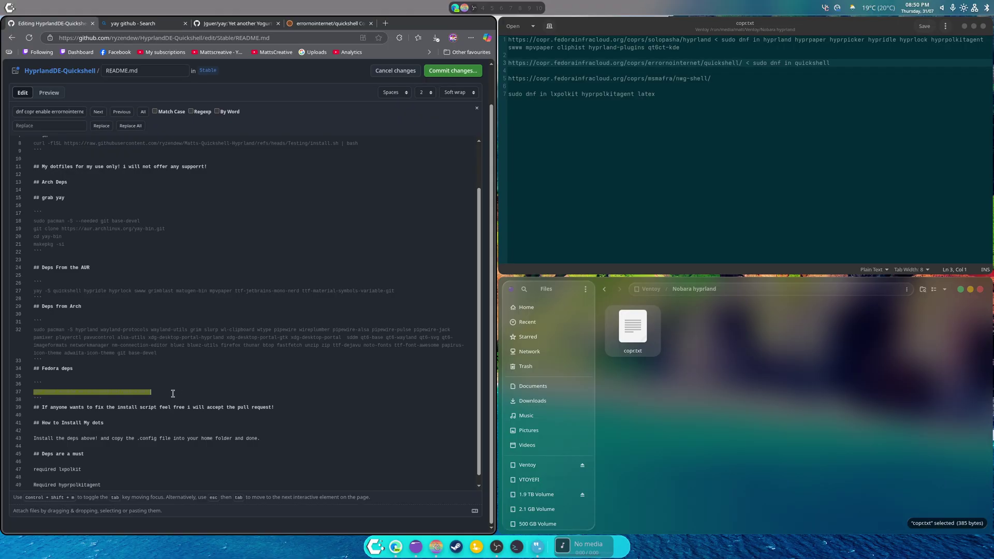
Step: Prefix the command with sudo and add an '## Enable these repos' heading under Fedora deps
scroll(173, 393, down, 1)
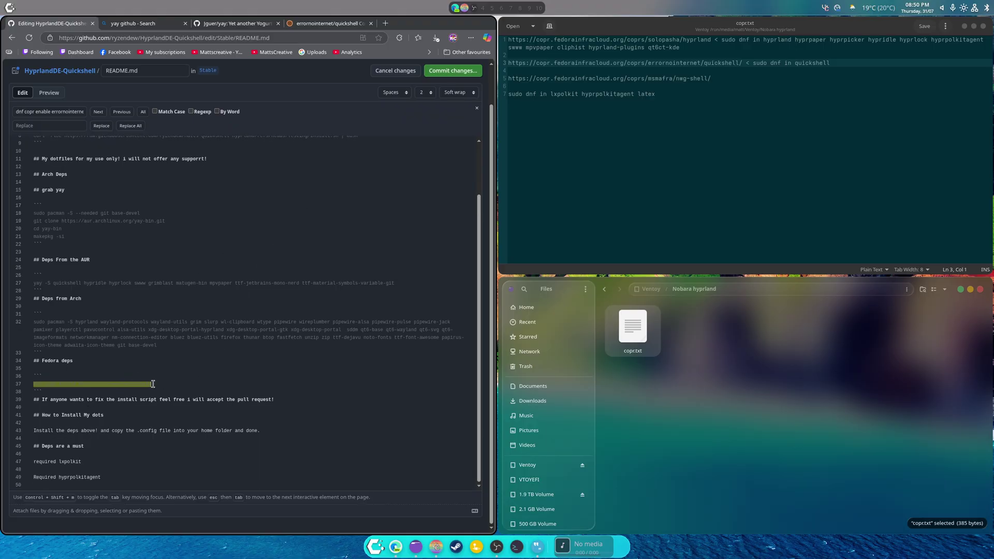
drag(152, 384, 32, 383)
text(sudo)
key(Return)
click(54, 369)
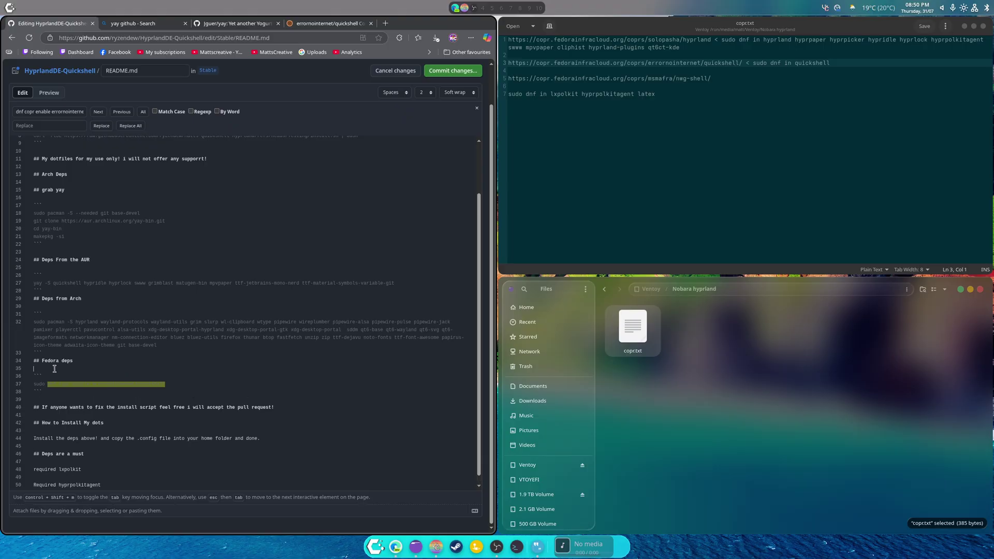
text(## Enable these repos)
key(Return)
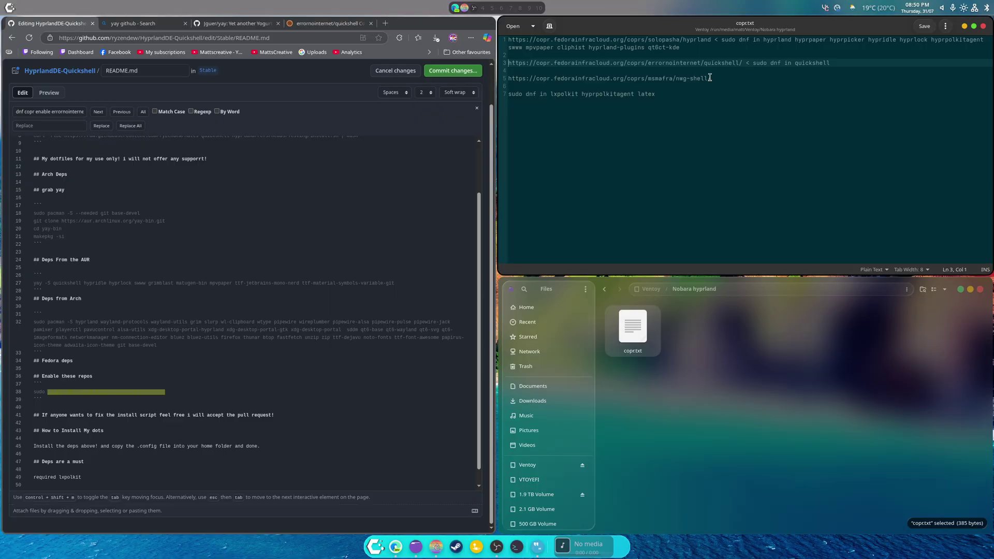
Step: Copy the nwg-shell Copr URL from copr.txt and load it in a new tab
drag(714, 78, 508, 78)
right_click(517, 77)
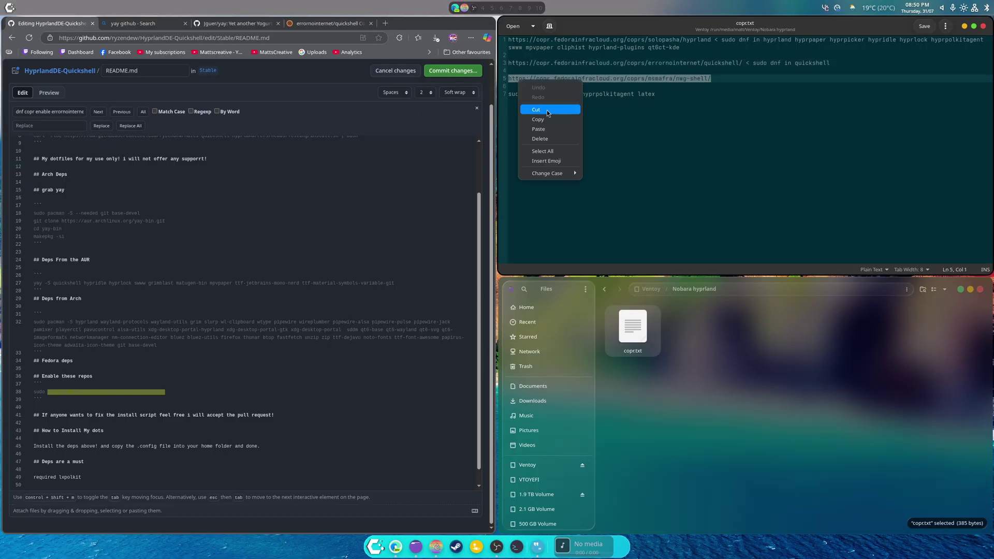
click(539, 111)
click(386, 22)
right_click(272, 38)
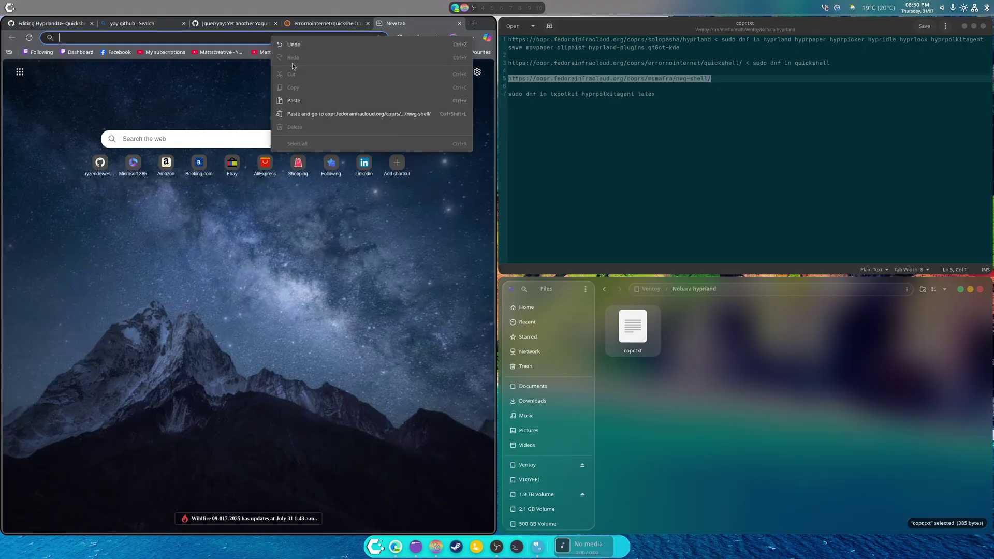
click(308, 115)
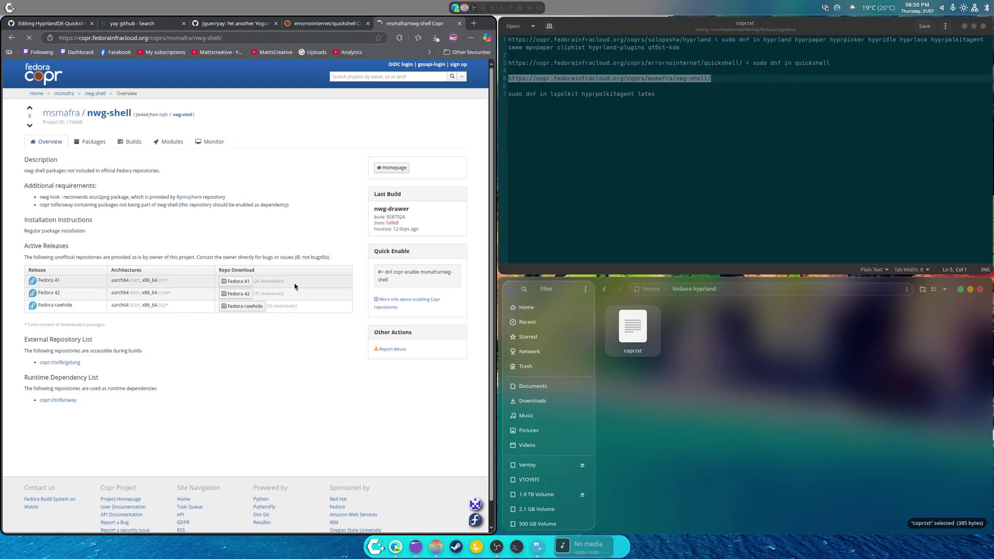
Step: Copy the msmafra/nwg-shell Quick Enable command from its Copr page
double_click(389, 276)
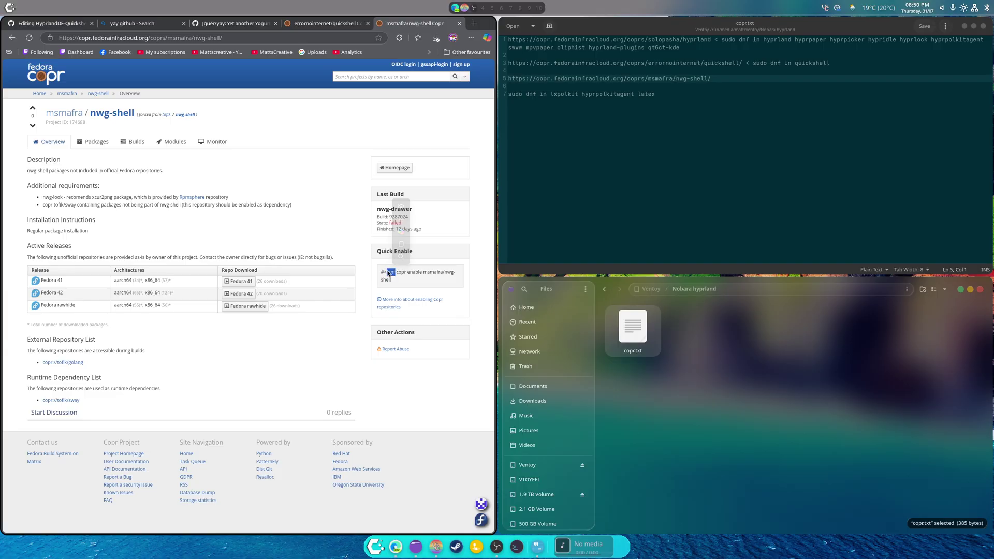
right_click(388, 274)
click(390, 278)
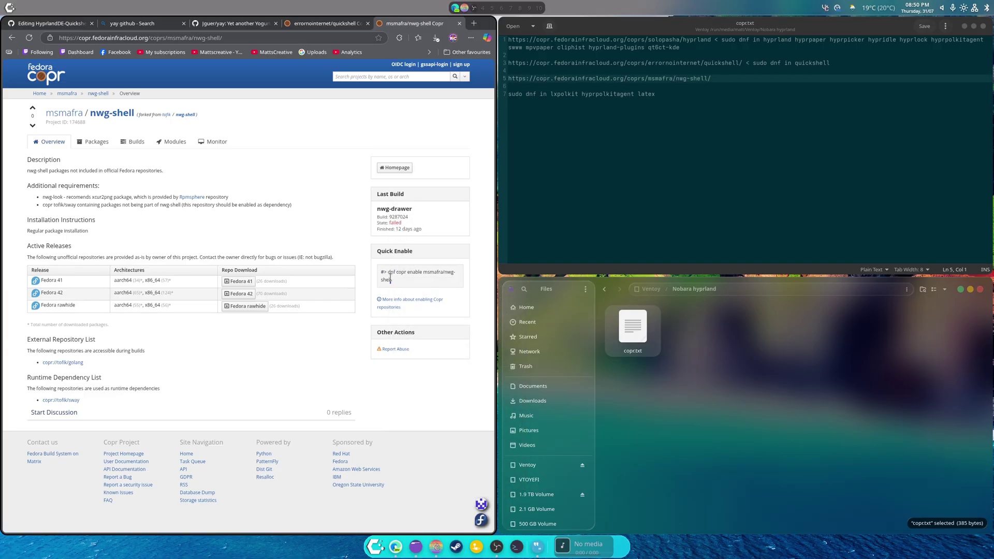
mouse_move(388, 273)
mouse_down()
mouse_move(391, 282)
mouse_move(388, 271)
mouse_up()
click(392, 286)
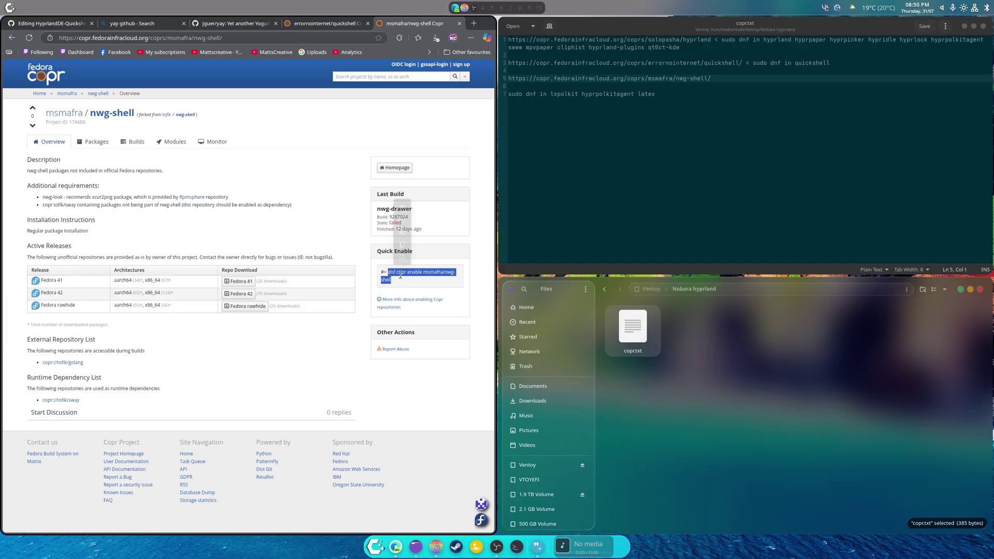
right_click(392, 272)
click(415, 283)
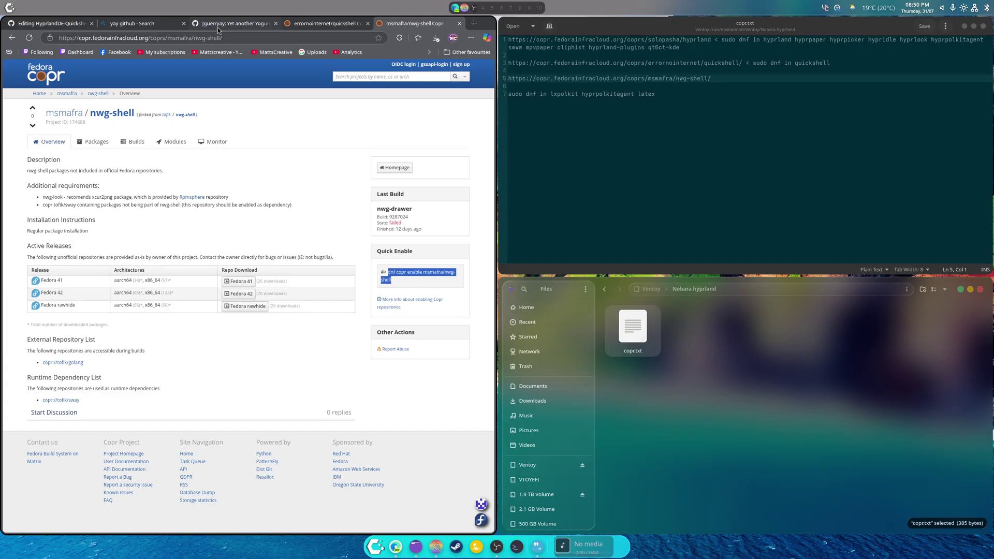
click(39, 25)
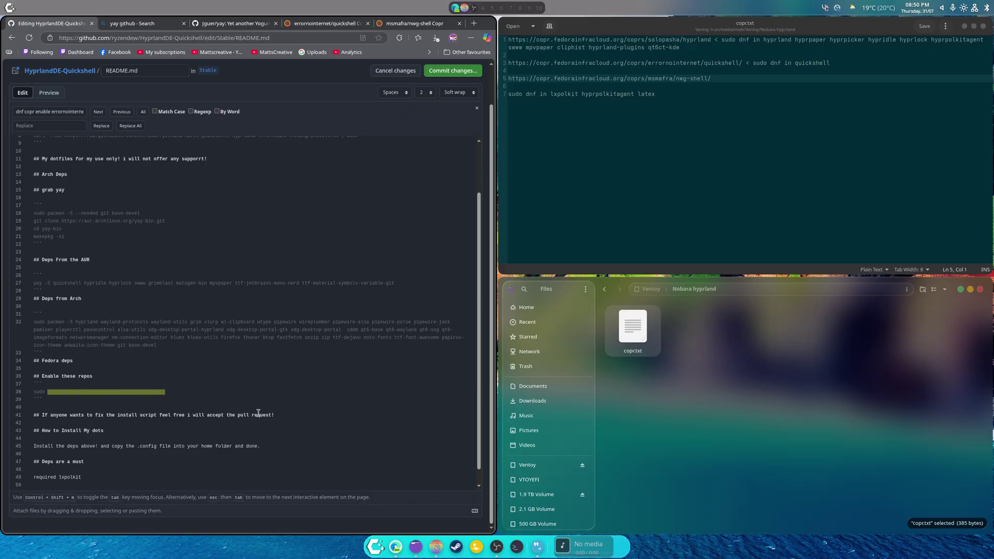
Step: Add a code block containing 'dnf copr enable msmafra/nwg-shell' and type sudo
text(`)
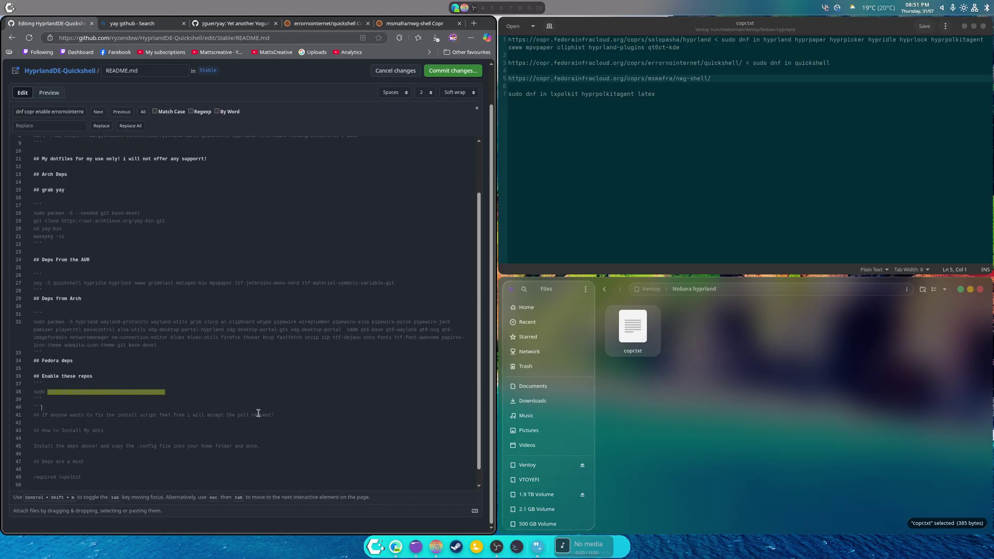
text(`)
key(Return)
text(dnf copr enable msmafra/nwg-shell)
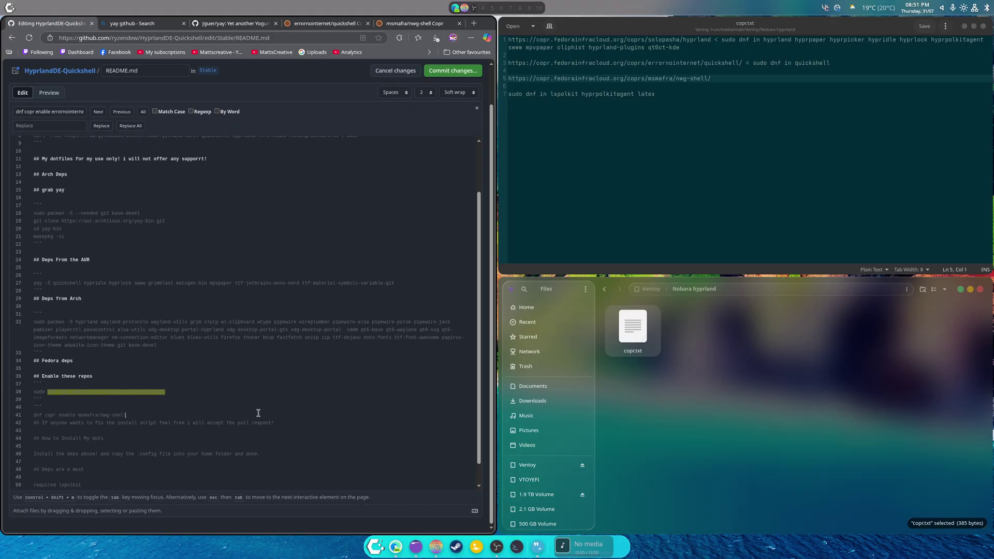
key(Return)
text(```)
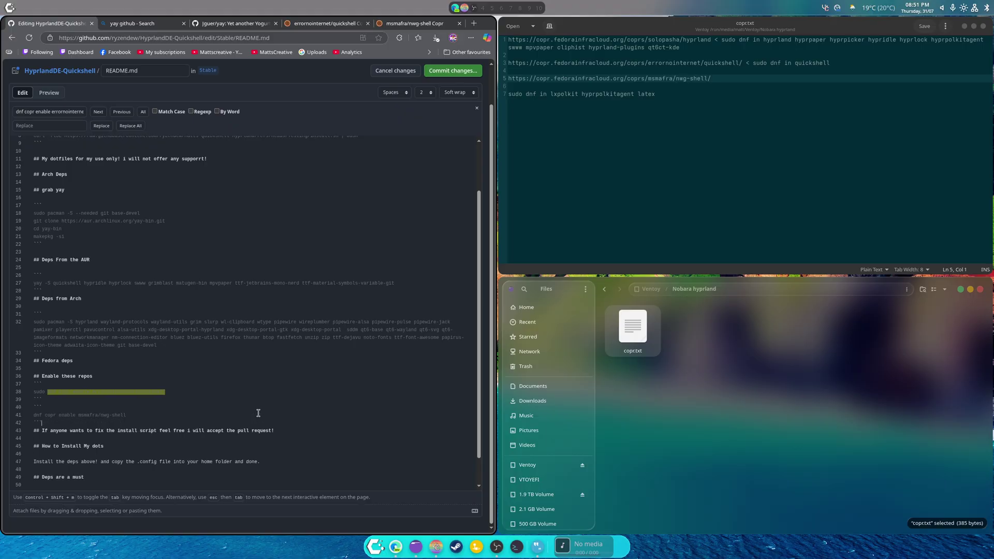
text(sudo)
Step: Copy the quickshell Quick Enable command and paste it over line 38 after sudo
click(324, 23)
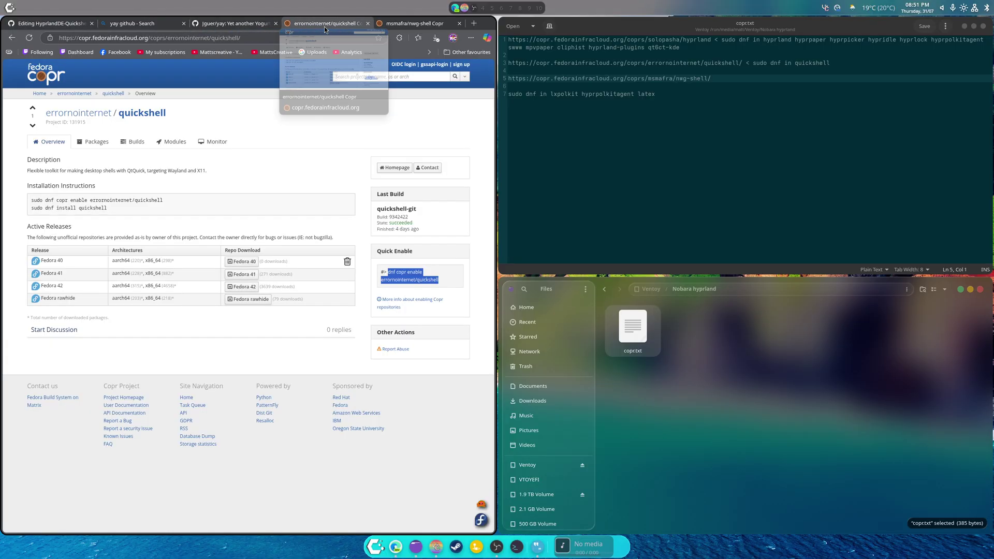
drag(389, 272, 415, 296)
right_click(403, 276)
click(423, 283)
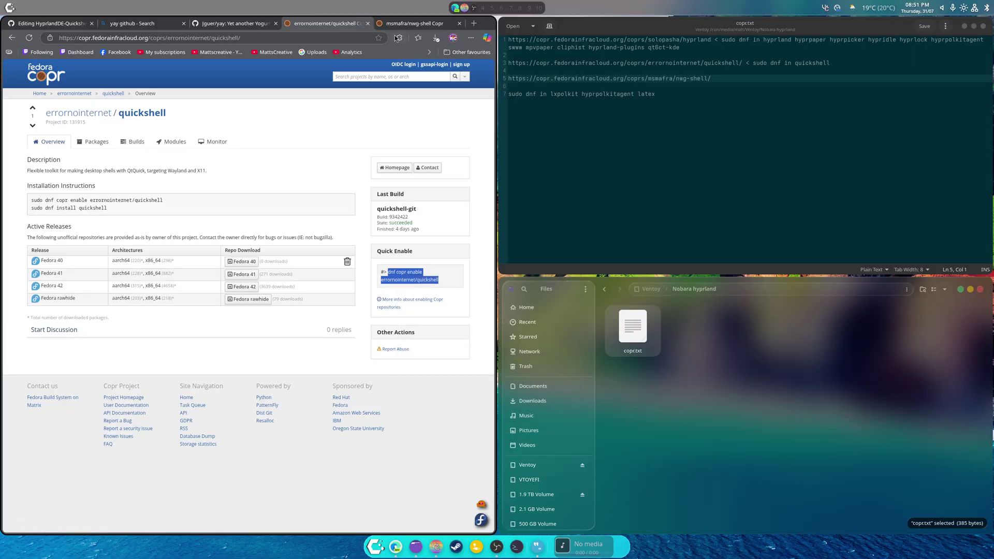
click(51, 23)
drag(169, 395, 47, 399)
right_click(64, 395)
click(64, 395)
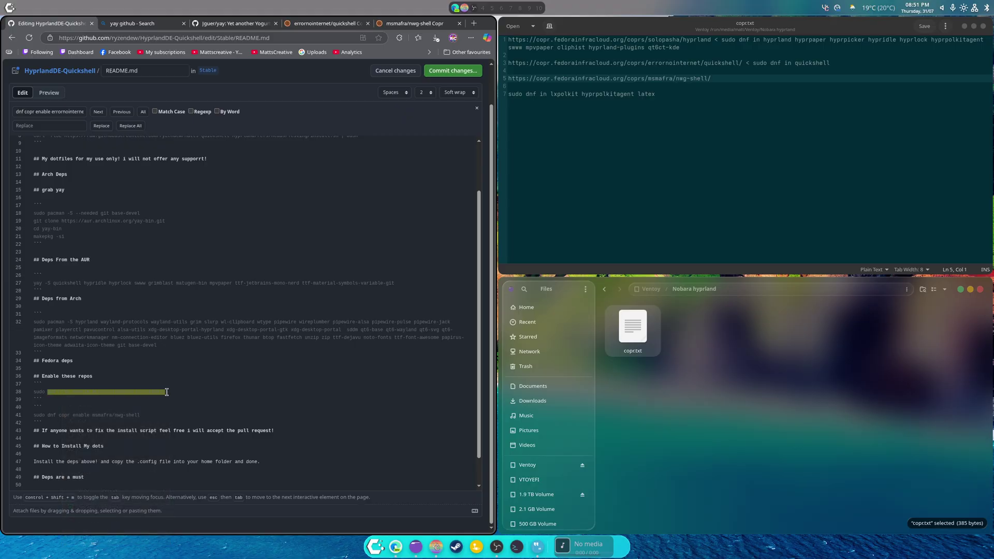
drag(166, 392, 47, 391)
right_click(47, 392)
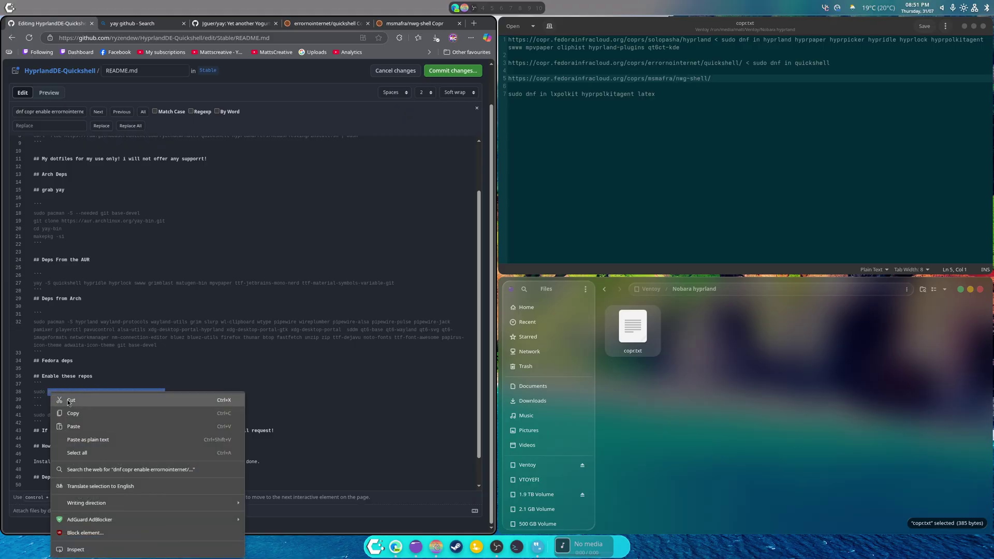
click(171, 426)
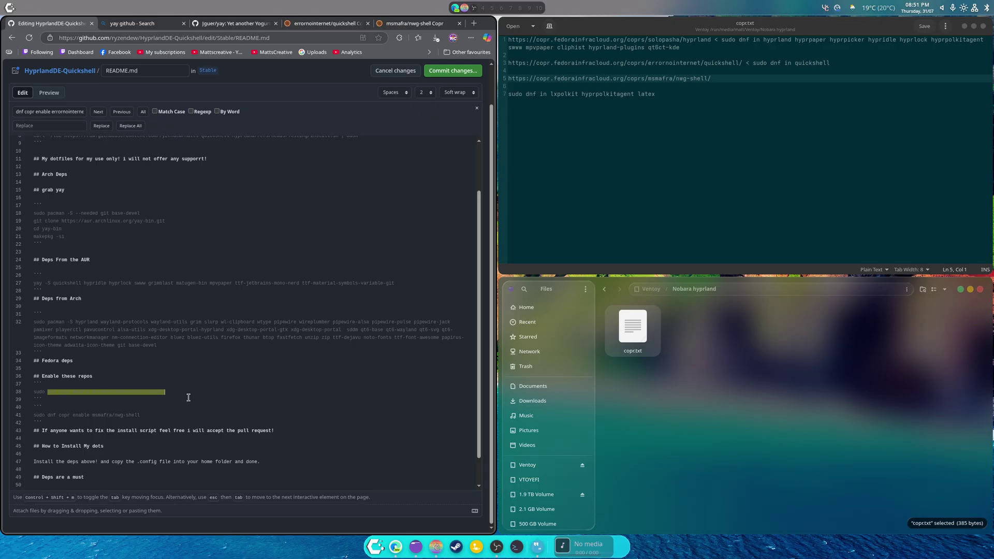
Step: Preview the rendered README, then switch back to the source editor
scroll(119, 222, up, 2)
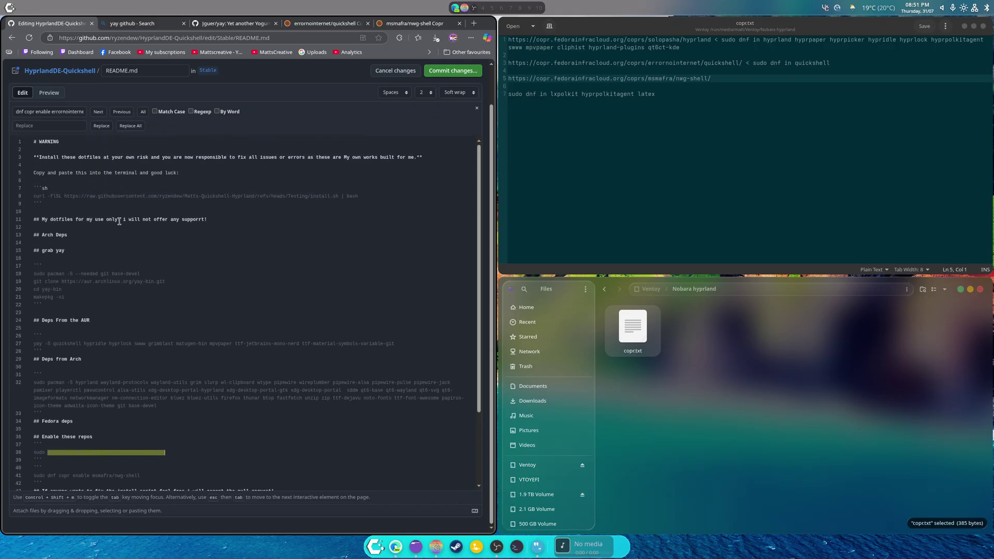
click(49, 93)
scroll(293, 421, down, 3)
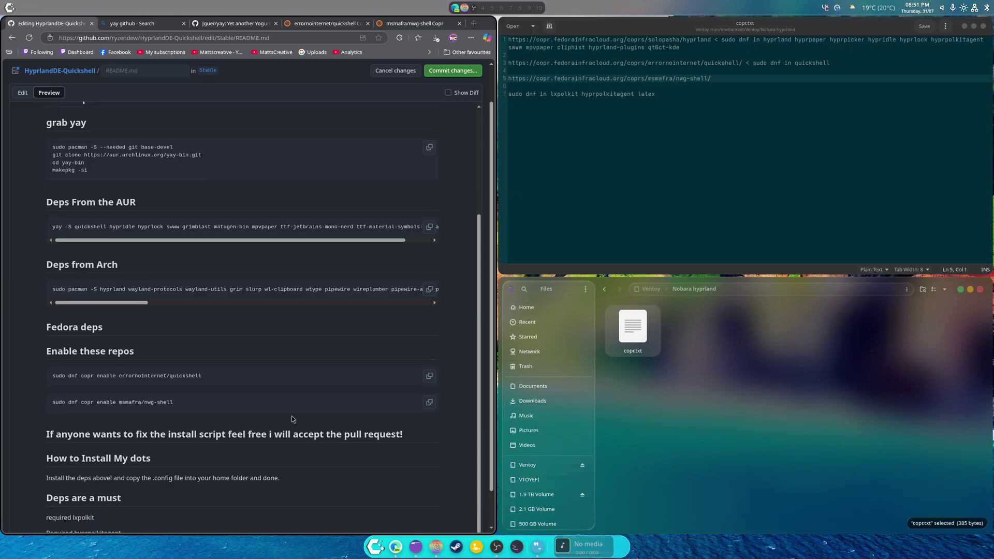
click(23, 93)
Step: Insert a '## Deps' heading with blank lines below the second Copr code block
scroll(190, 365, down, 4)
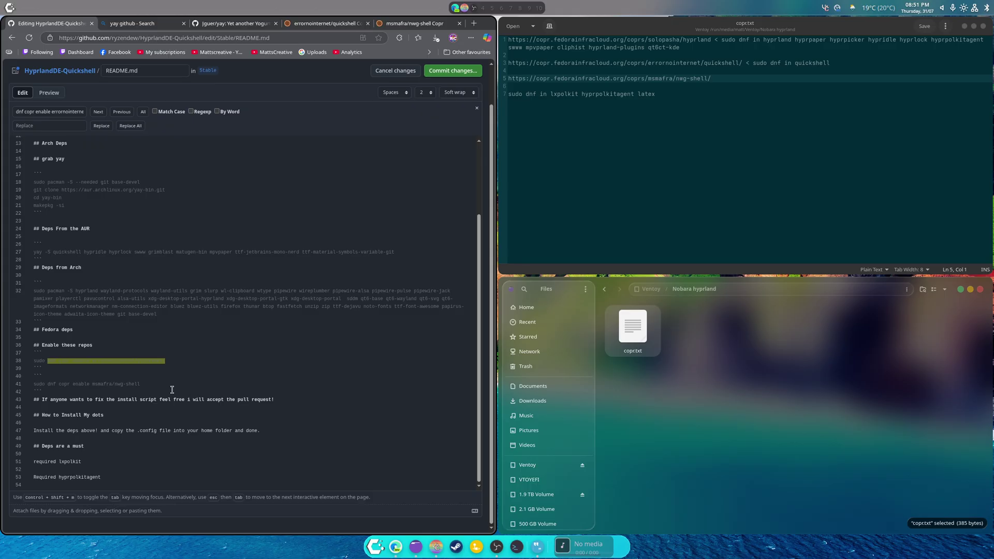
click(199, 396)
key(Return)
key(Return)
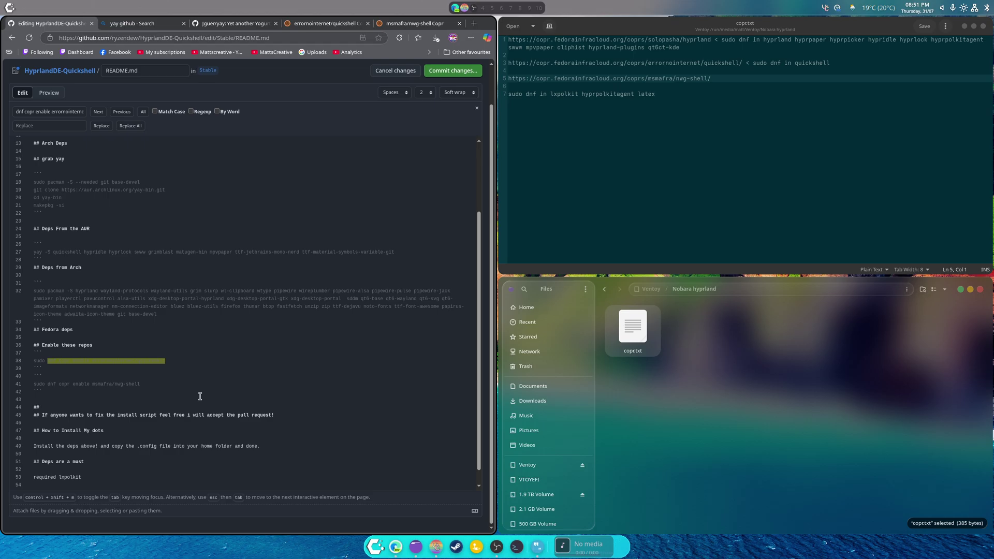
text(Fedor)
key(BackSpace)
key(BackSpace)
key(BackSpace)
key(BackSpace)
key(BackSpace)
key(BackSpace)
text(## Deps)
key(Return)
key(Return)
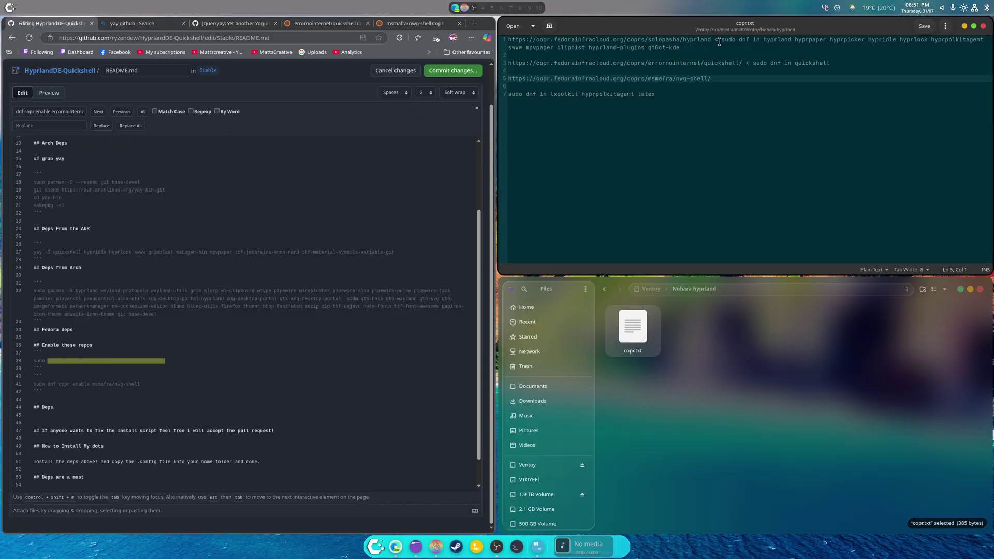
Step: Paste the Fedora dnf install command from the notes into a ``` code block under Deps
mouse_move(719, 41)
mouse_down()
mouse_move(730, 43)
mouse_move(723, 49)
mouse_up()
right_click(632, 53)
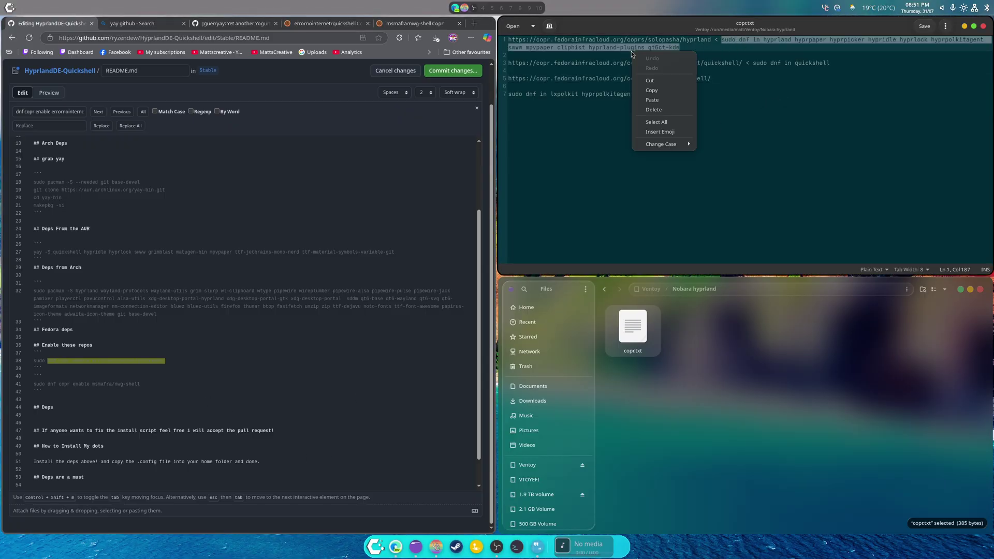
click(651, 90)
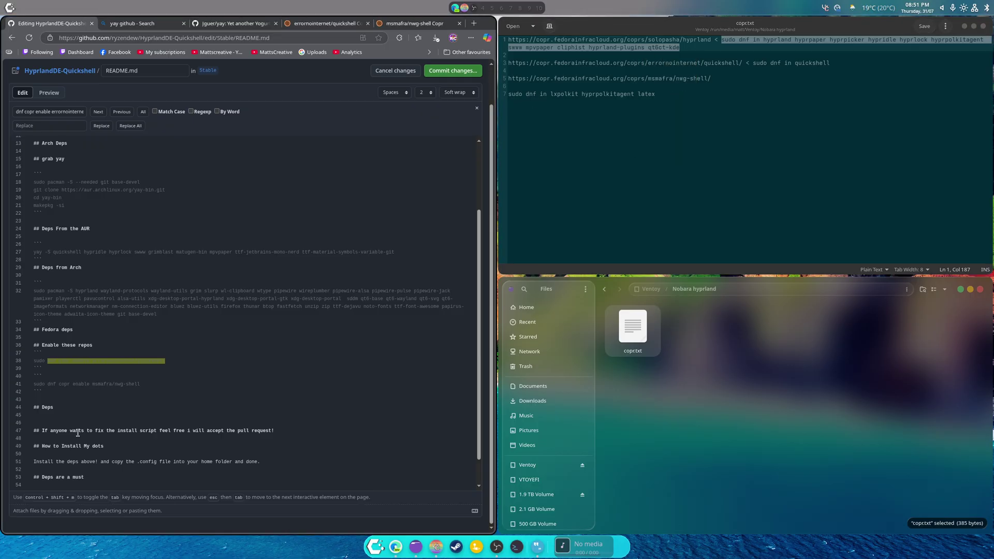
click(47, 419)
text(```)
key(Return)
key(ctrl+v)
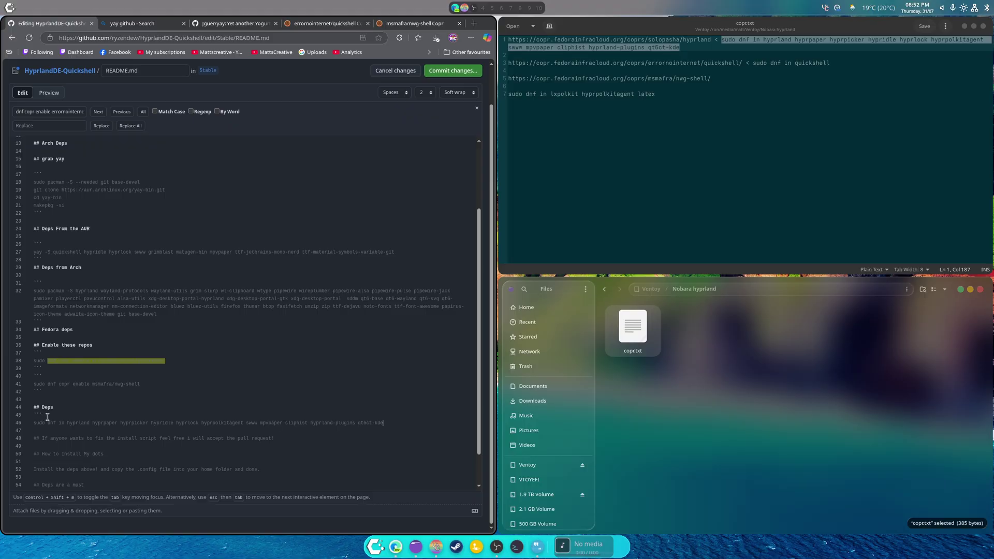
key(Return)
text(```)
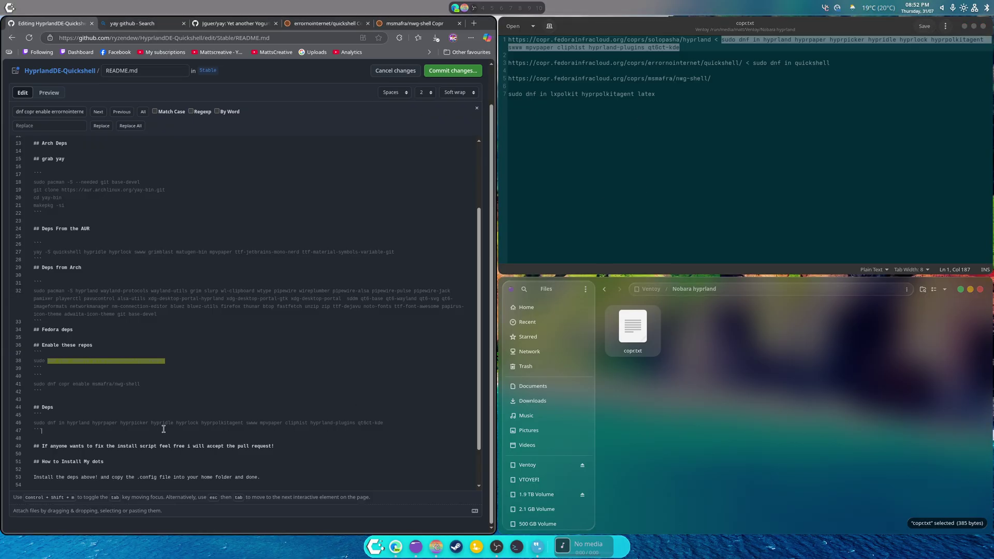
Step: Append lxpolkit from the notes to the end of the dnf command
drag(578, 94, 551, 95)
right_click(556, 94)
click(591, 135)
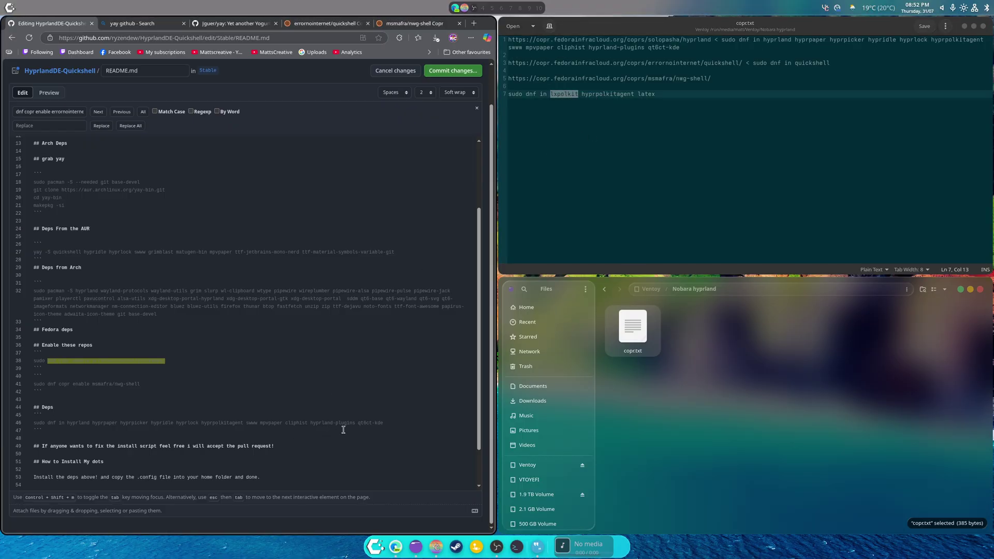
key(ctrl+v)
Step: Commit the README edits directly to Stable and check the rendered Deps dnf block
click(452, 70)
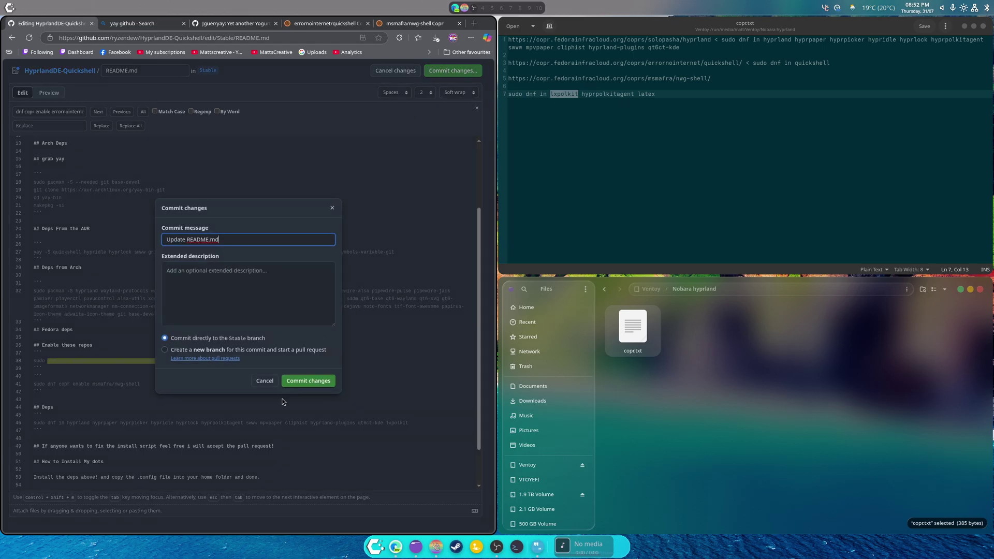
click(308, 380)
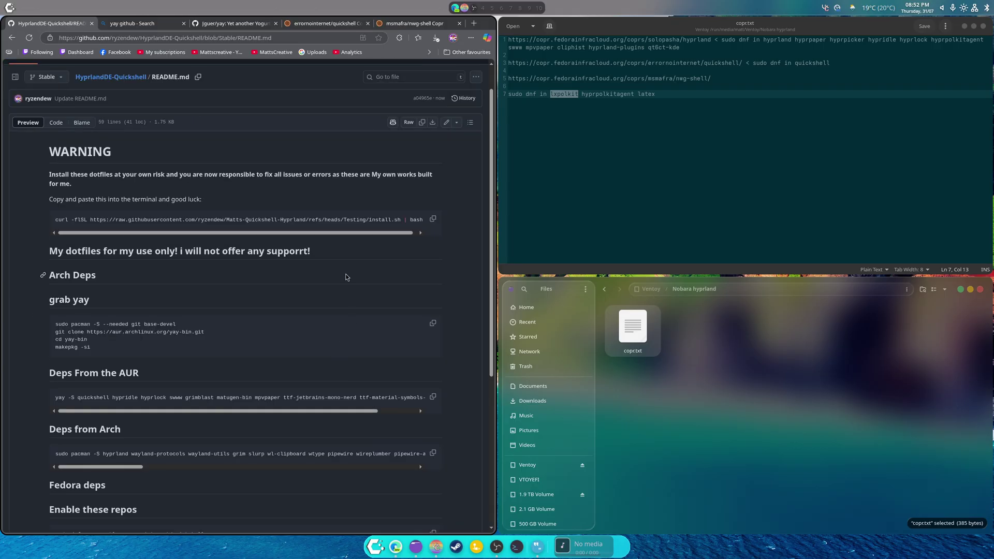
scroll(350, 290, down, 5)
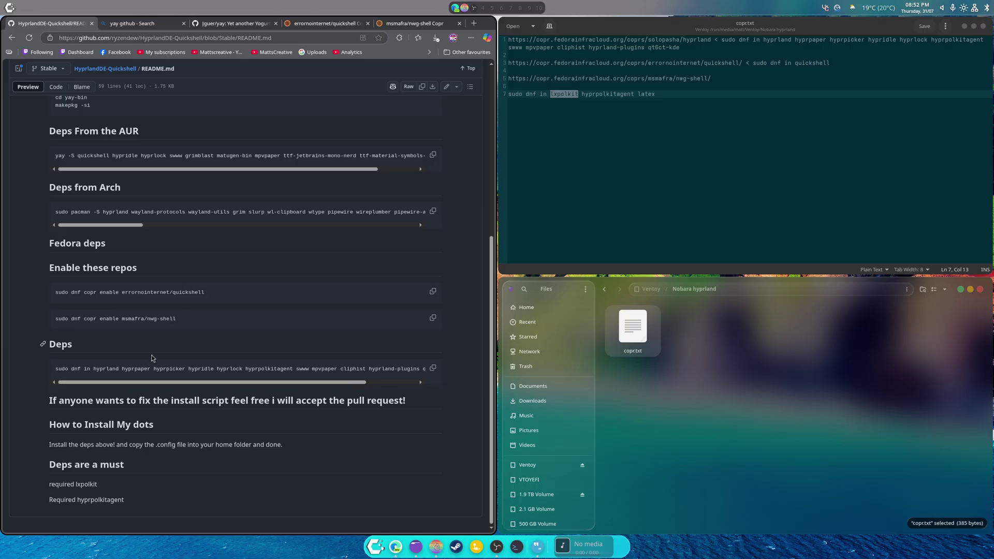
drag(121, 382, 253, 396)
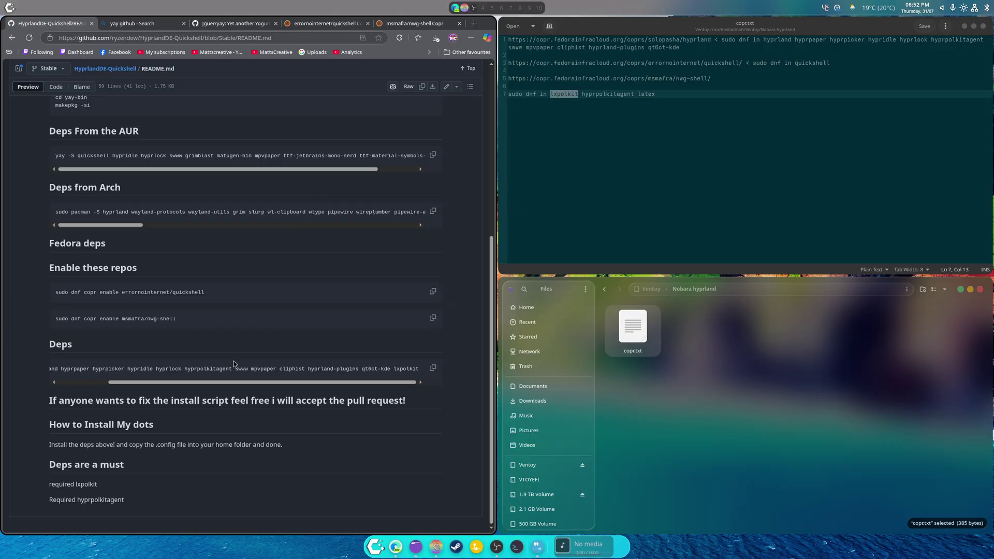
drag(280, 383, 141, 383)
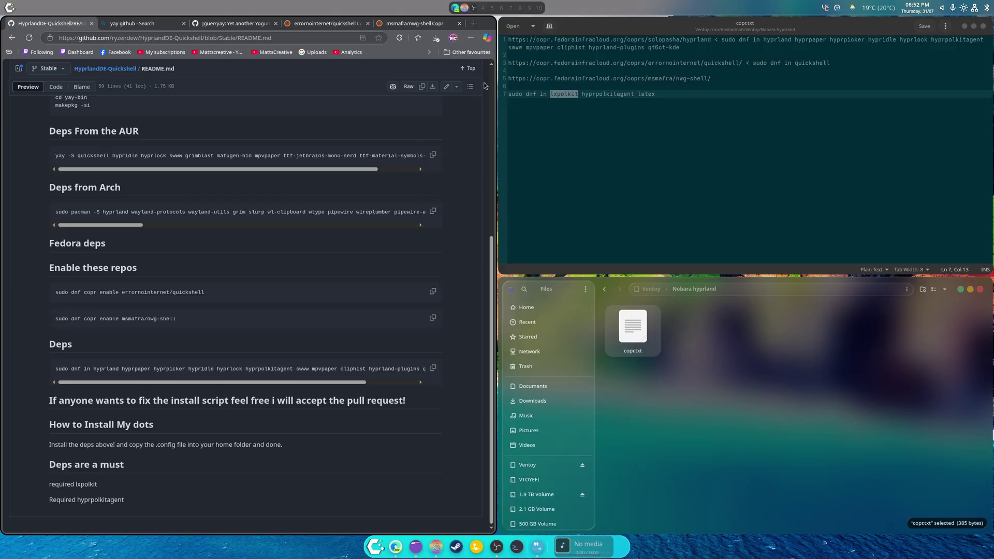
scroll(231, 274, up, 5)
Step: Copy the ttf-material-symbols-variable-git package name from the AUR command block
scroll(305, 362, down, 1)
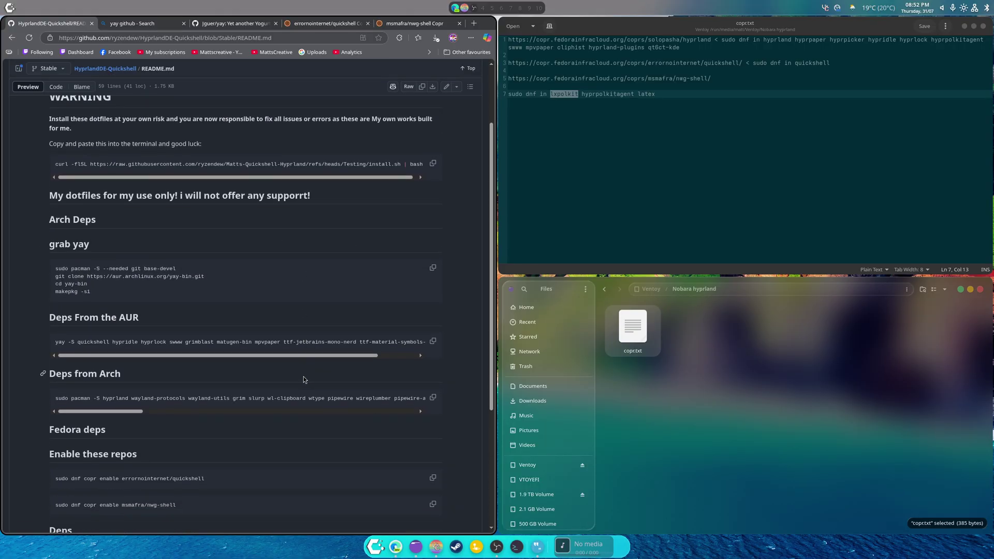
drag(306, 359, 368, 355)
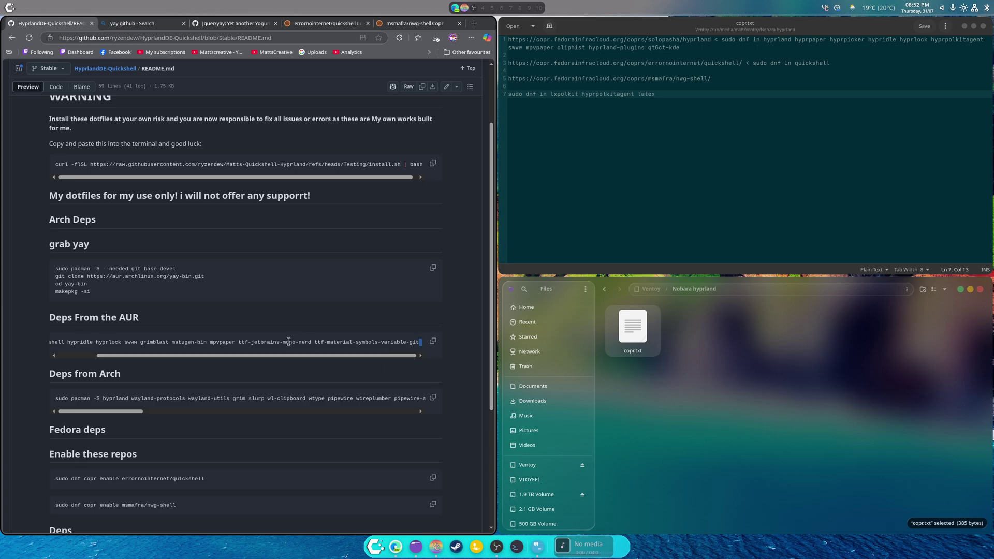
drag(238, 343, 420, 342)
click(329, 342)
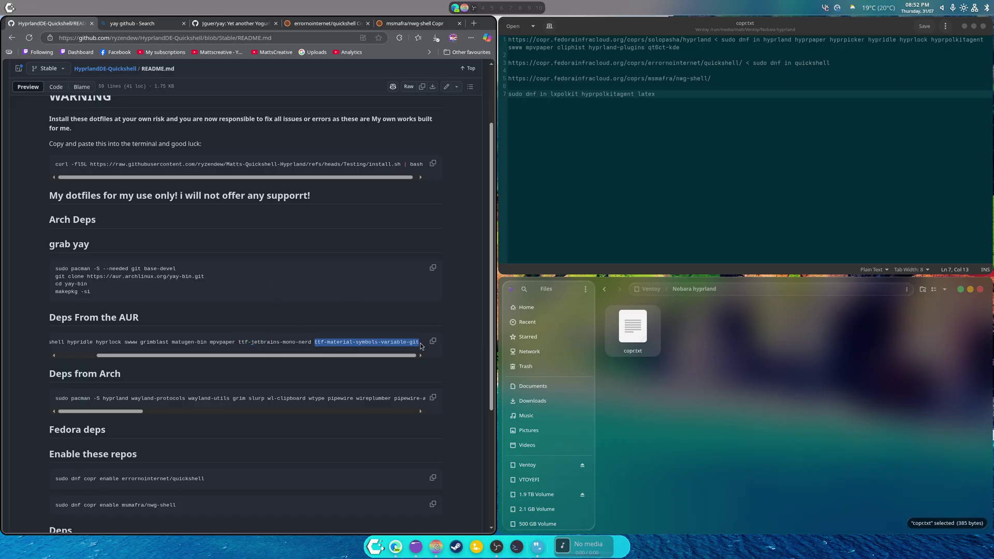
right_click(410, 342)
click(435, 362)
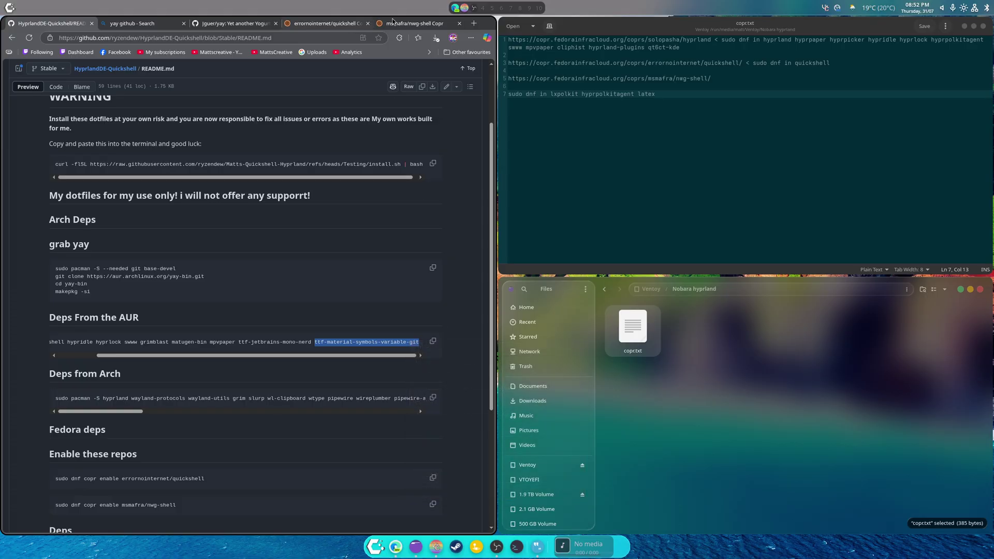
Step: Go to google.com in a new browser tab
click(473, 24)
text(google.com)
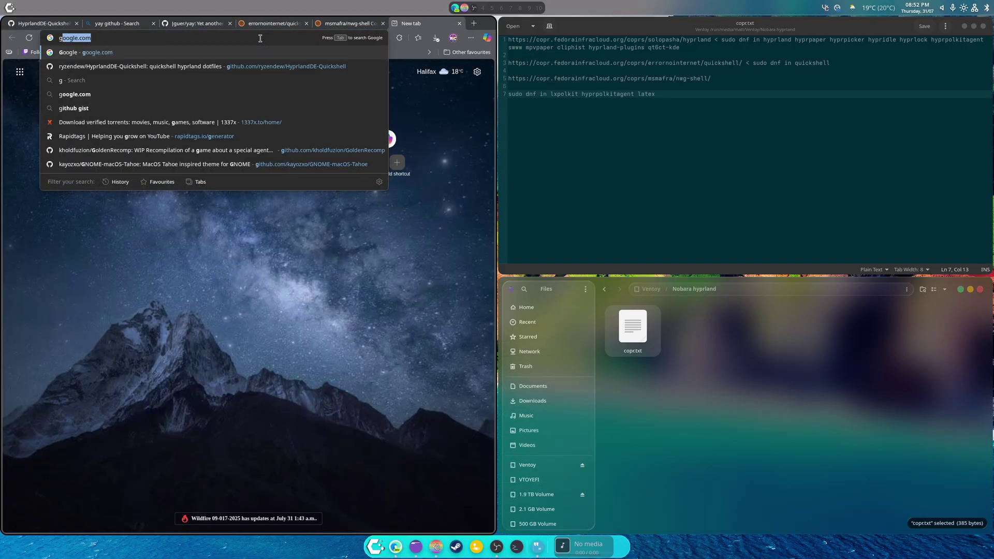
key(Return)
Step: Search Google for 'ttf-material-symbols-variable-git fedora'
key(ctrl+v)
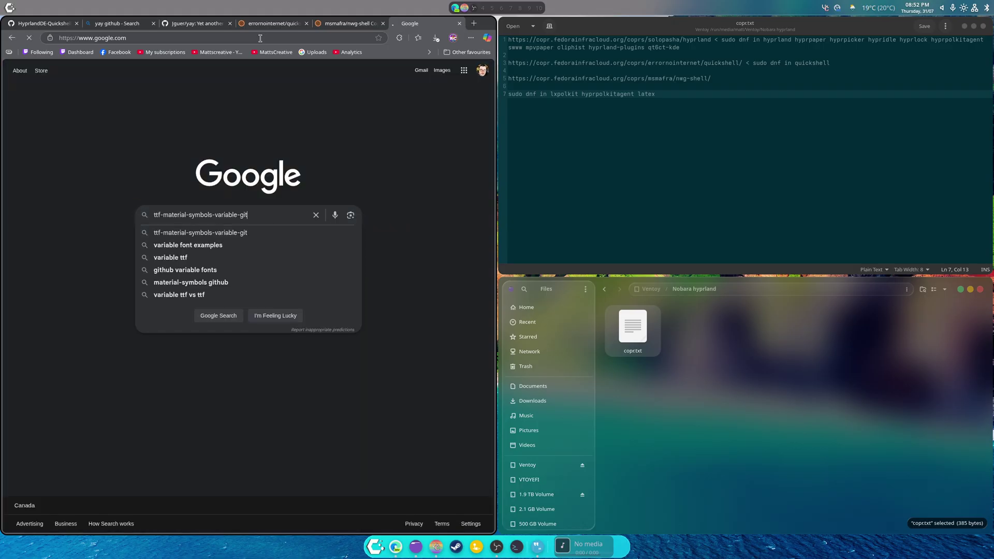
key(Return)
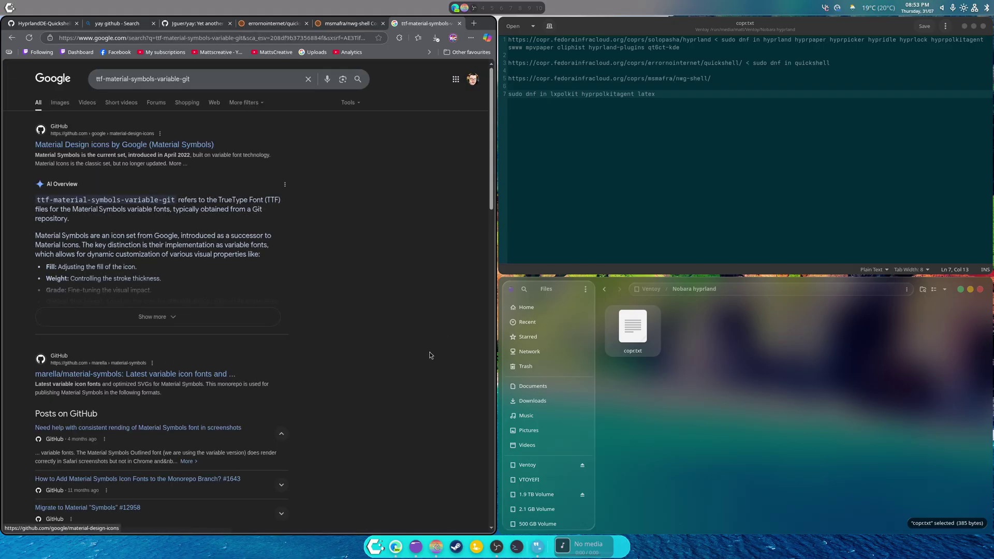
click(223, 87)
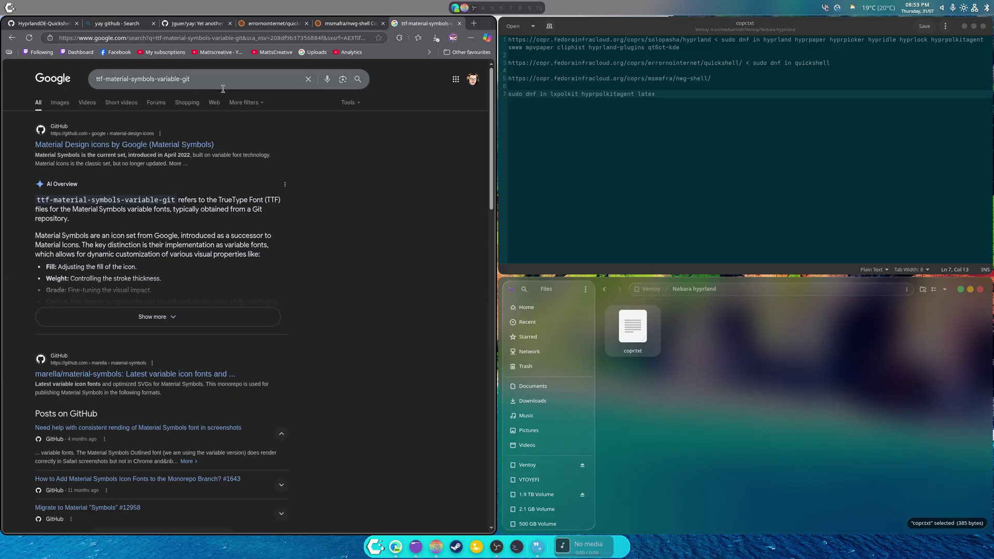
text(fedora)
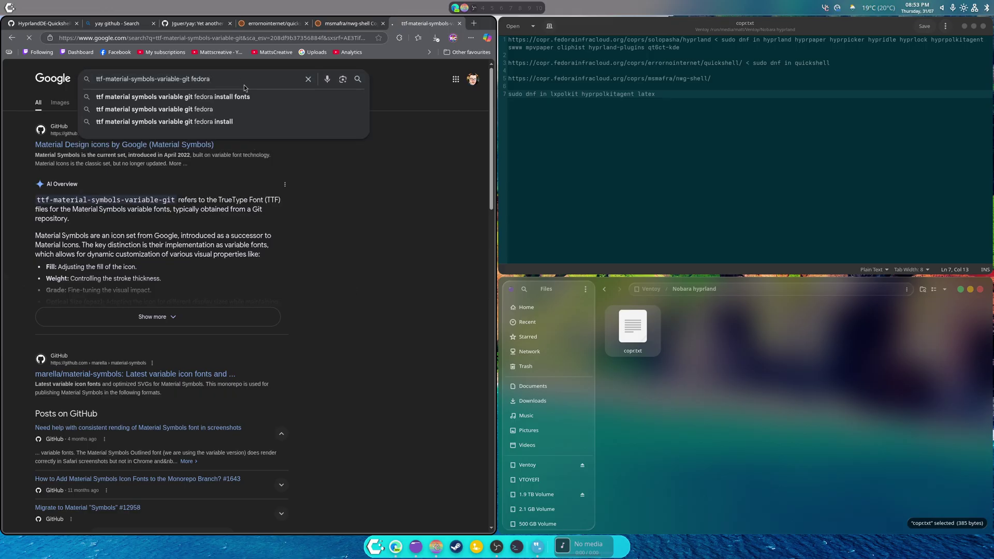
key(Return)
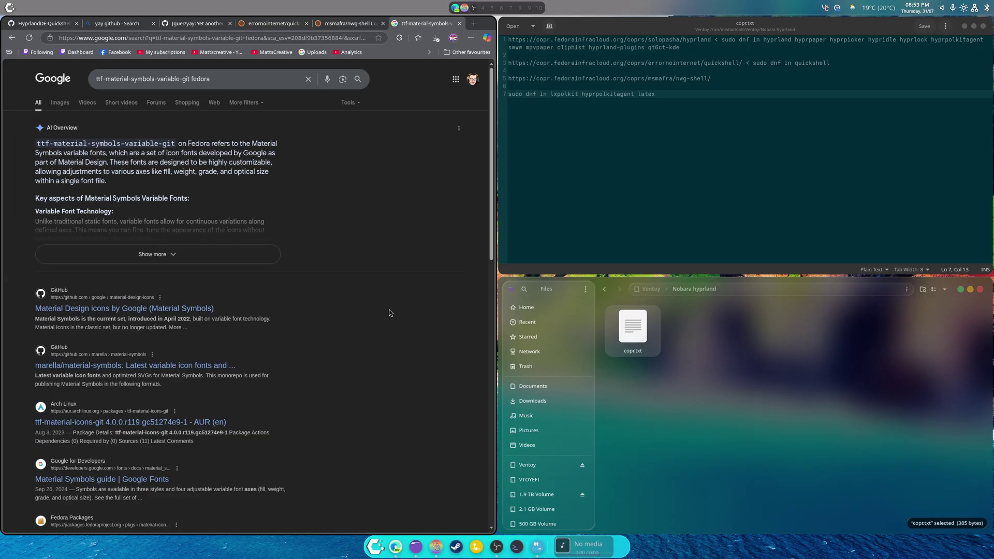
Step: Expand the AI Overview with Show more and read through the results
click(157, 254)
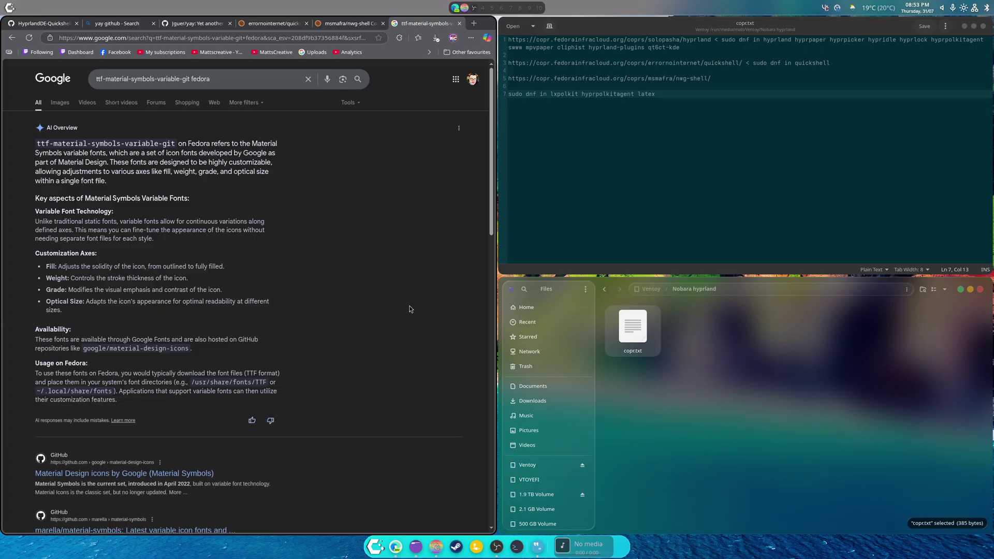
scroll(409, 306, down, 2)
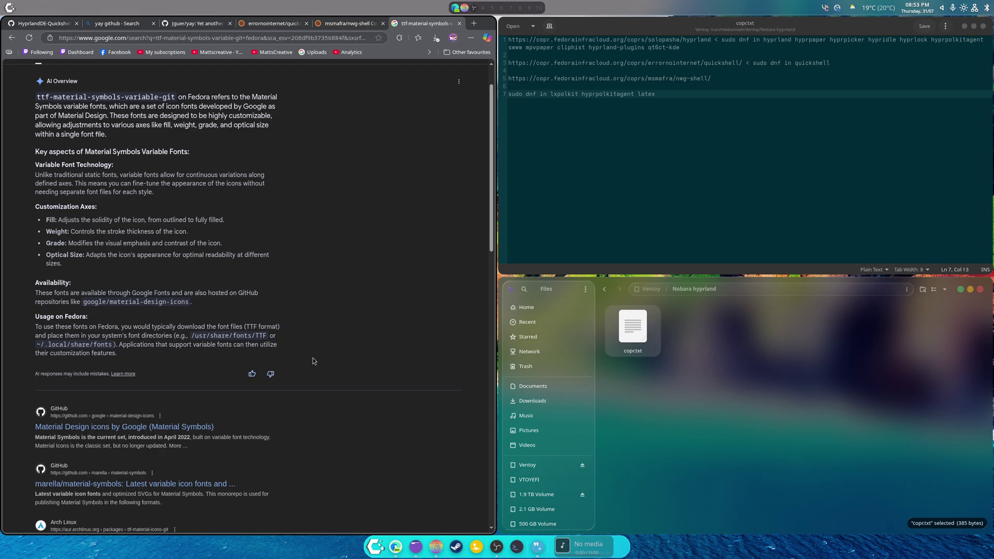
scroll(313, 359, down, 3)
scroll(315, 347, up, 1)
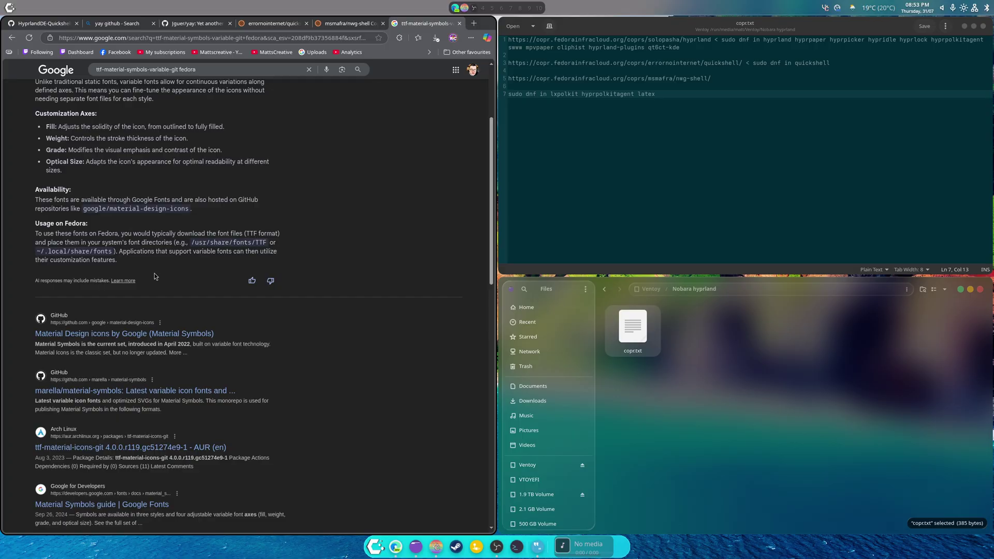
scroll(170, 284, down, 4)
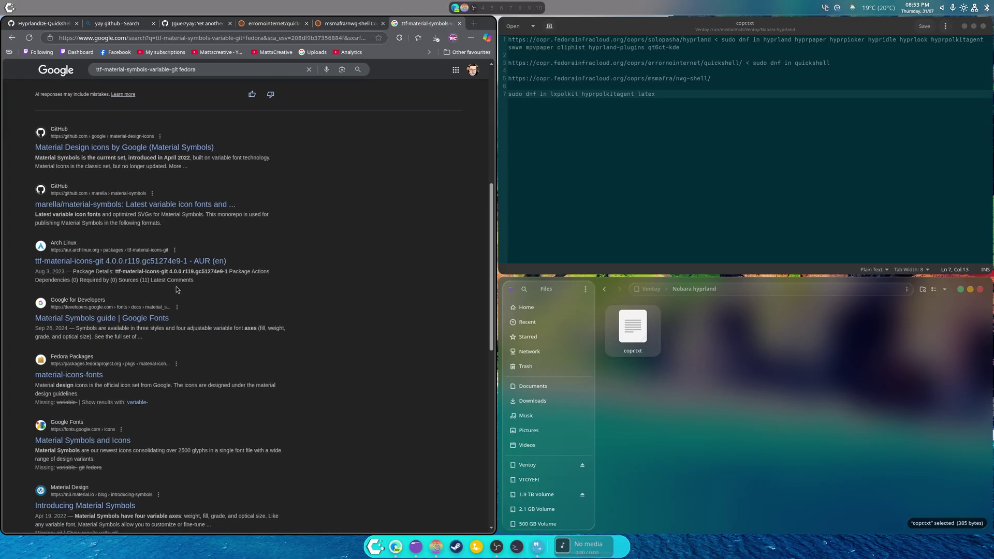
Step: Check the ttf-material-icons-git AUR page, then open install.sh from the repository file list
click(127, 262)
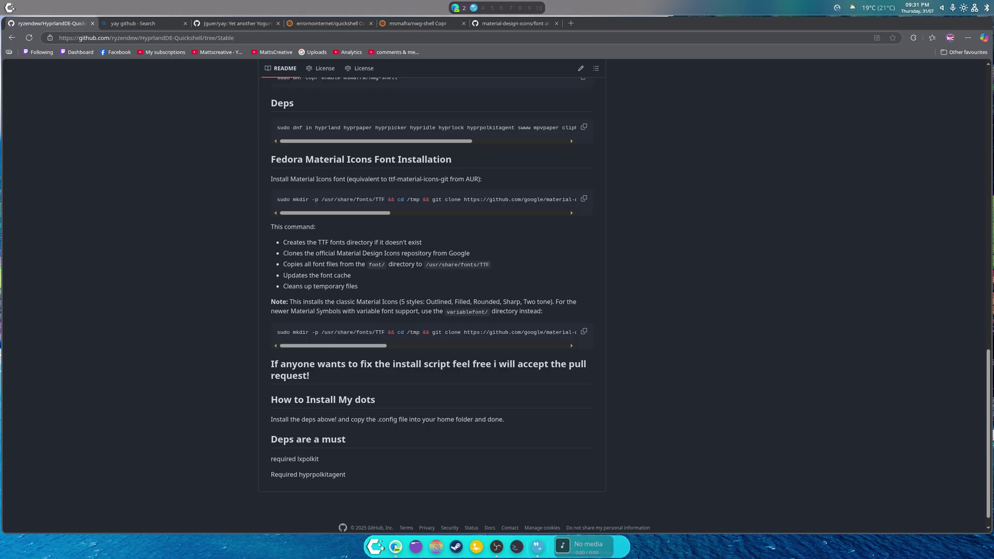
scroll(659, 279, up, 10)
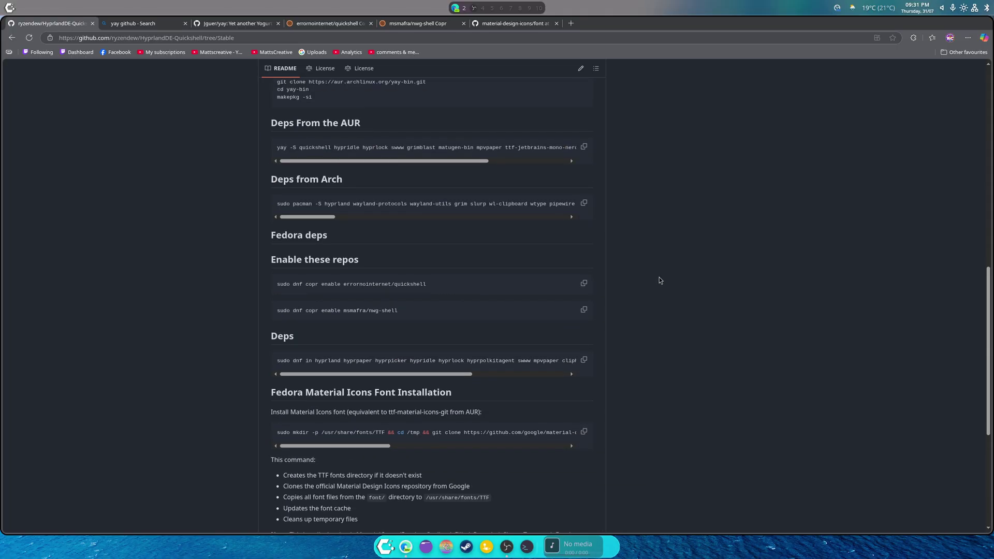
scroll(517, 259, up, 2)
click(283, 221)
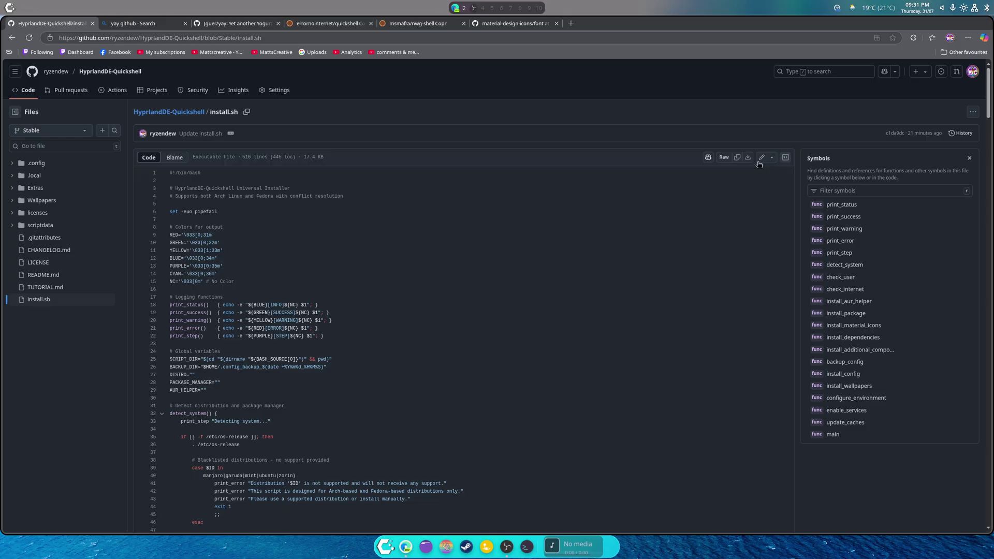
Step: Copy the raw URL of the Stable branch install.sh
click(724, 157)
click(328, 36)
right_click(293, 38)
key(ctrl+c)
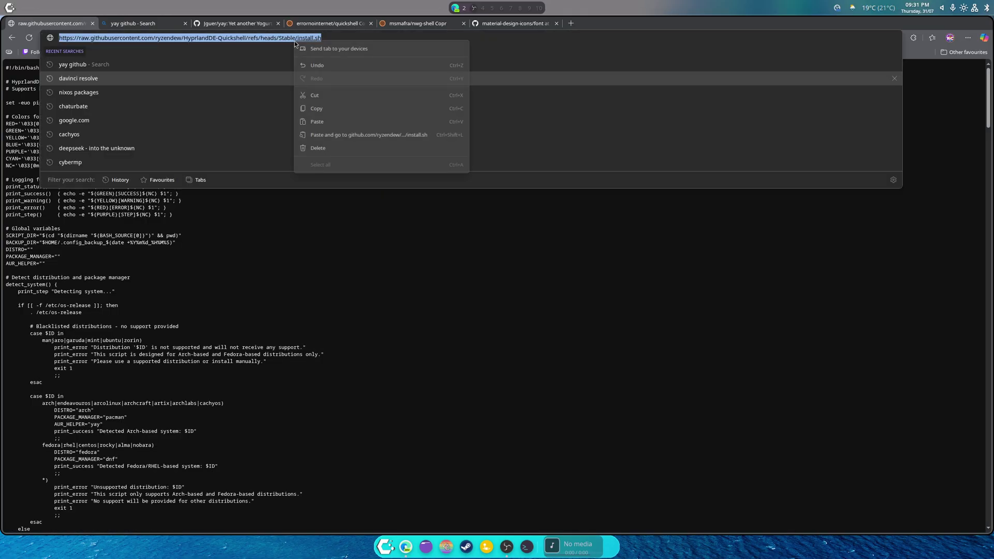
click(337, 109)
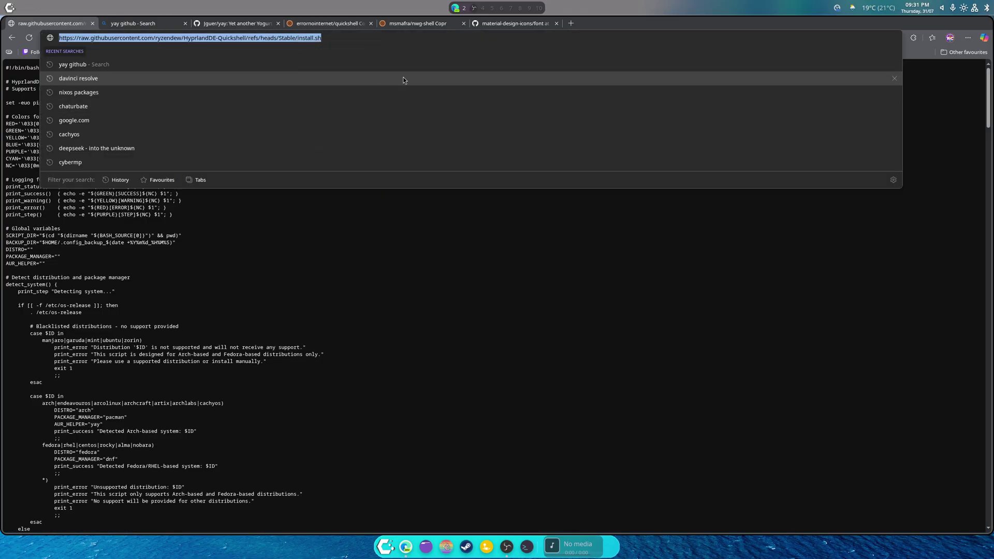
Step: Replace the README curl command's Testing URL with the Stable install.sh URL and commit to Stable
click(11, 38)
scroll(473, 228, down, 5)
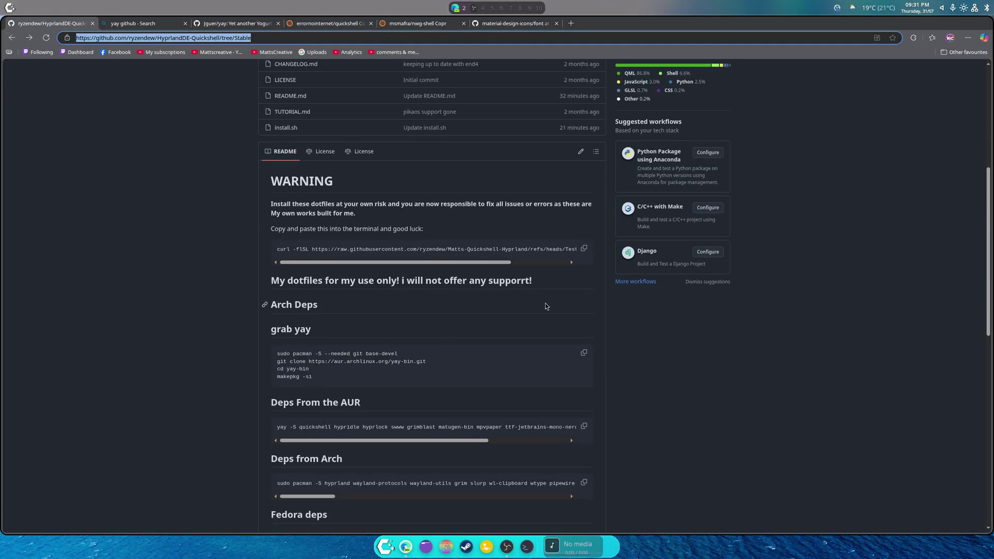
click(582, 152)
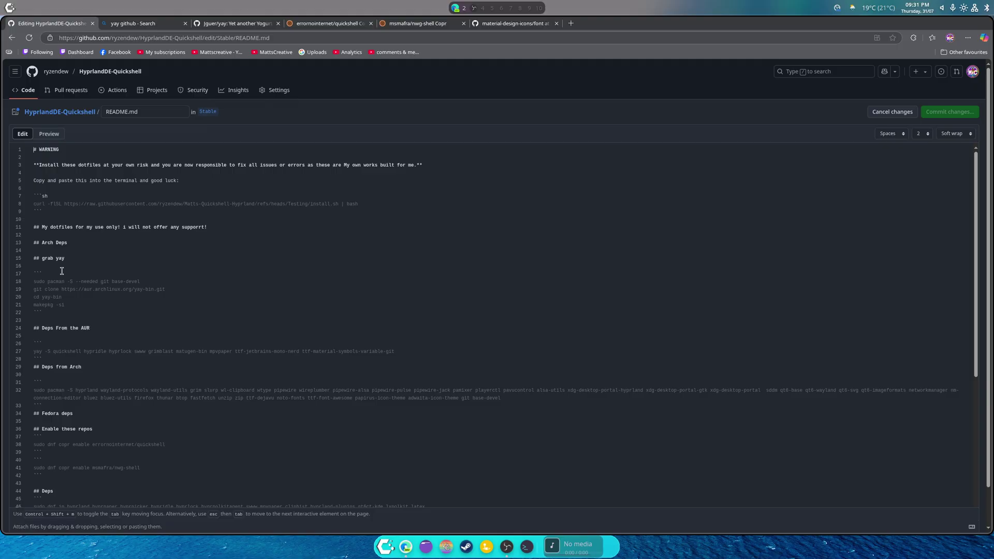
mouse_move(338, 203)
mouse_down()
mouse_move(42, 213)
mouse_move(337, 197)
mouse_move(339, 209)
mouse_up()
right_click(68, 205)
key(Escape)
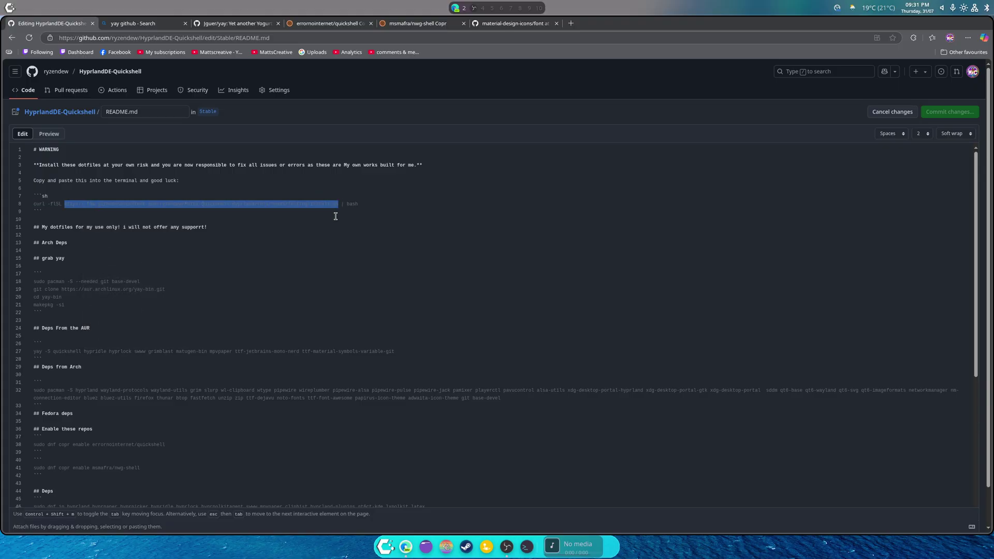
key(BackSpace)
key(ctrl+v)
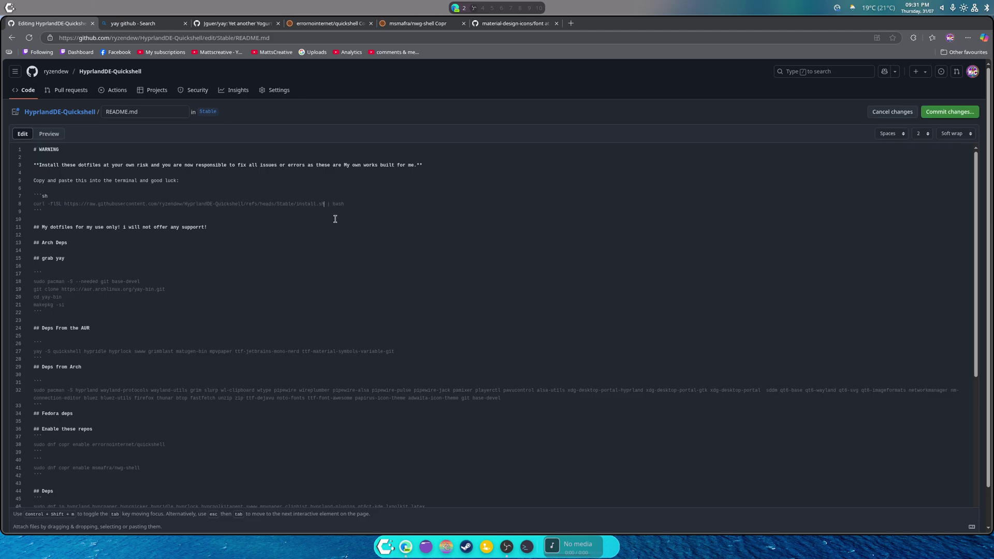
click(973, 112)
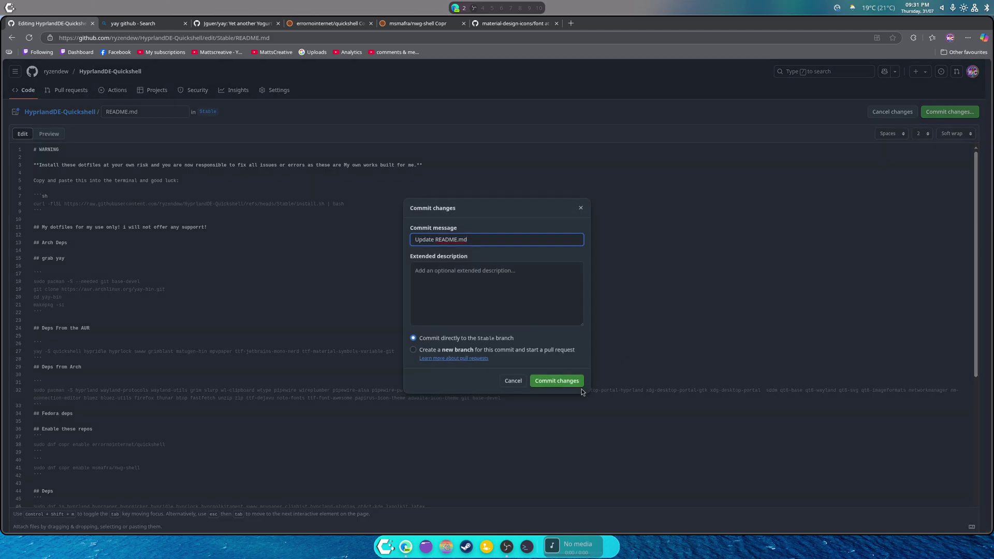
click(561, 381)
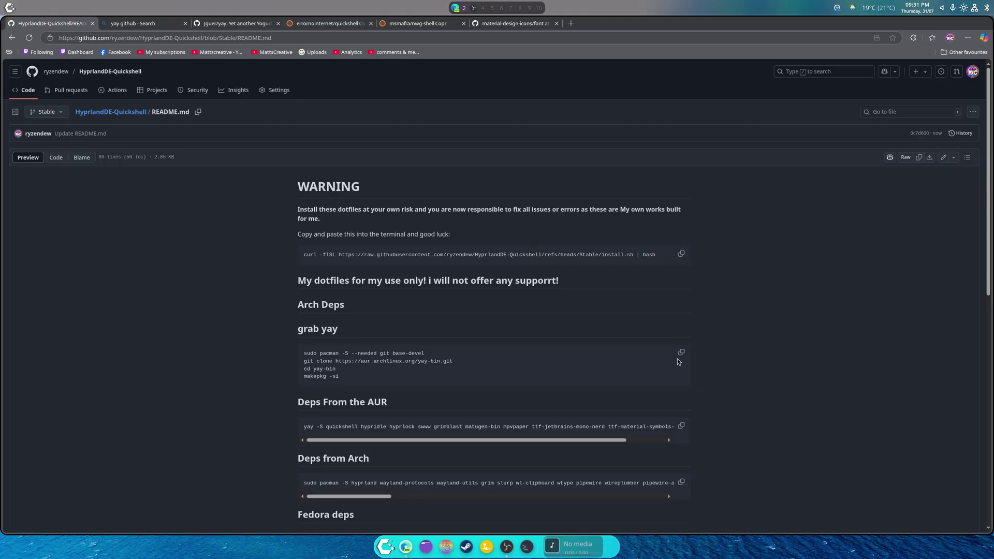
Step: Review the committed README, then return to the HyprlandDE-Quickshell Stable file list via the breadcrumb
scroll(364, 306, down, 3)
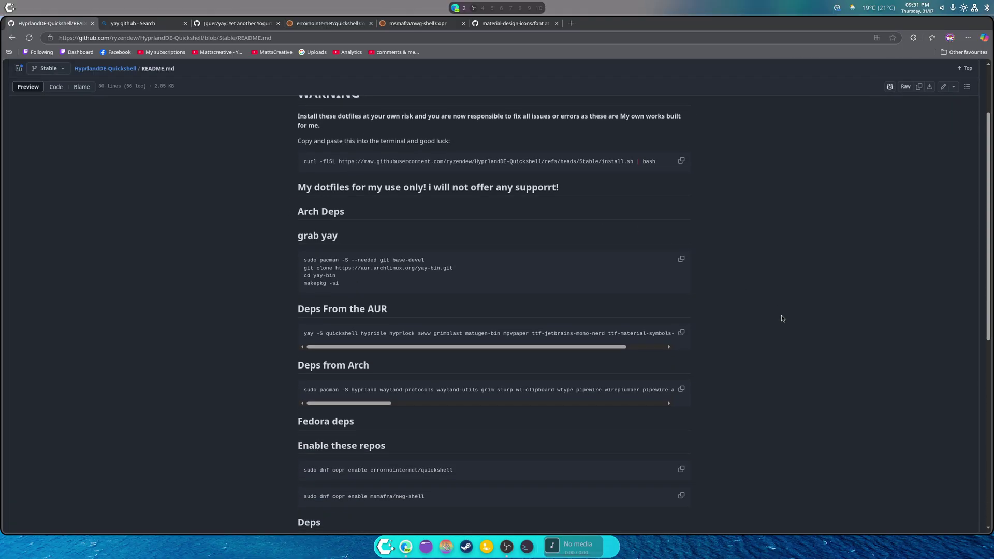
scroll(782, 318, up, 3)
scroll(782, 318, down, 7)
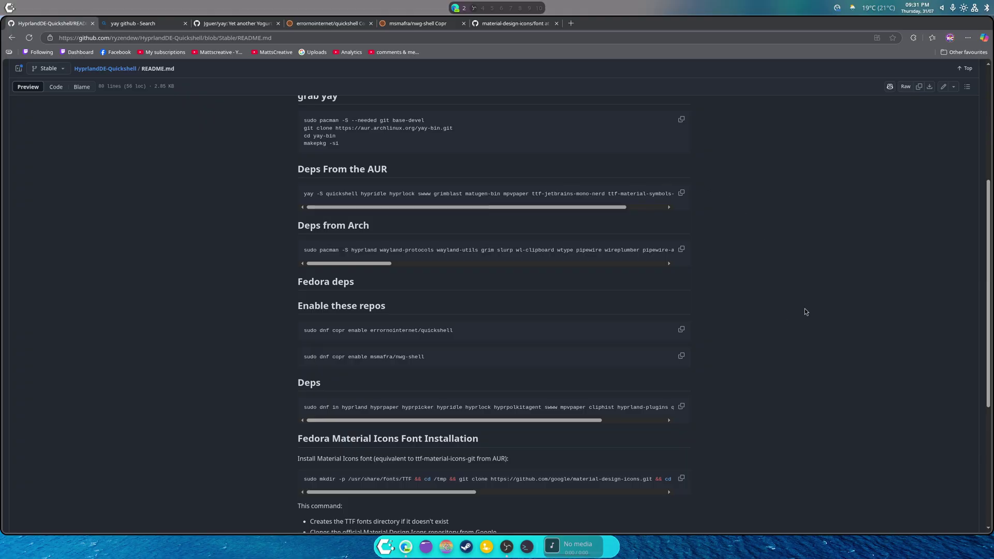
scroll(805, 311, up, 1)
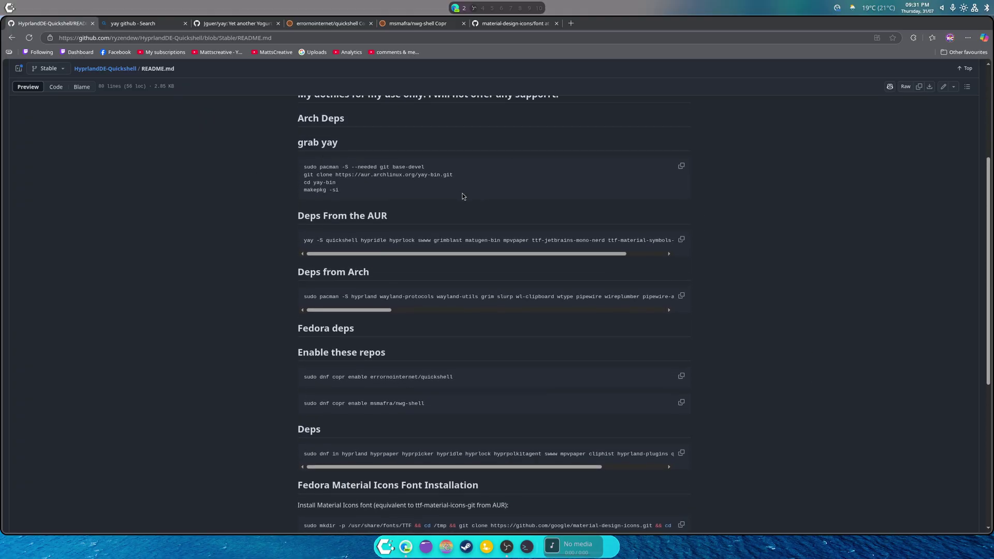
scroll(656, 381, down, 1)
scroll(657, 381, up, 3)
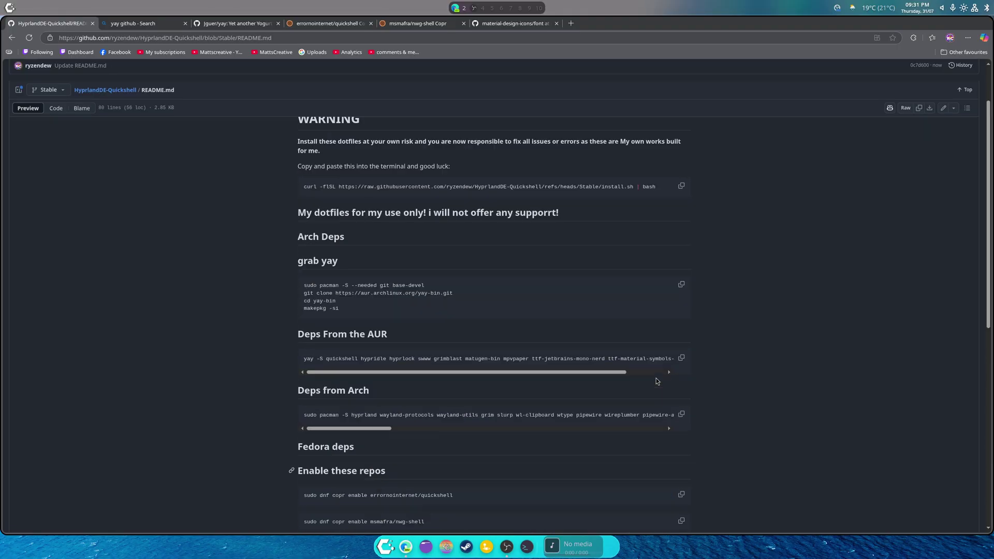
scroll(656, 381, up, 2)
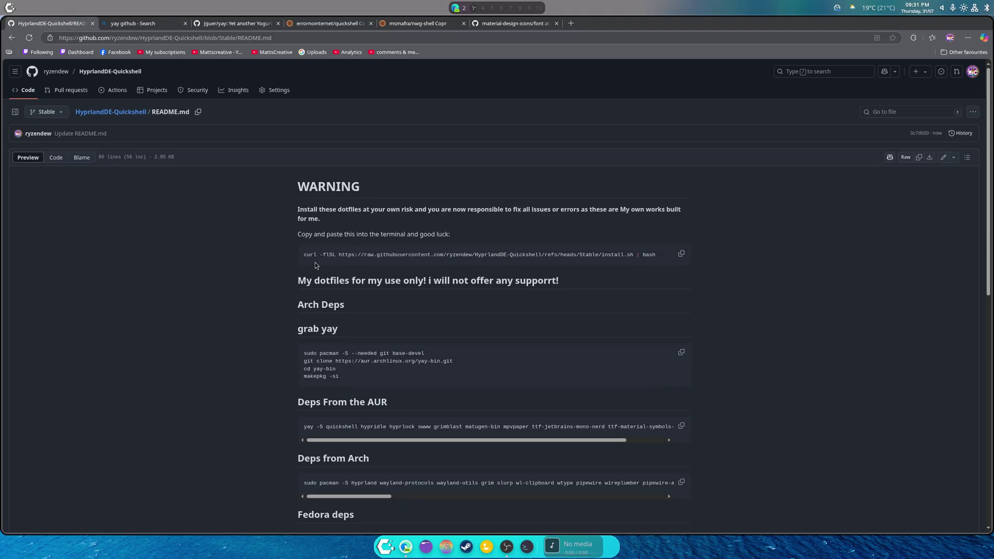
scroll(315, 262, down, 3)
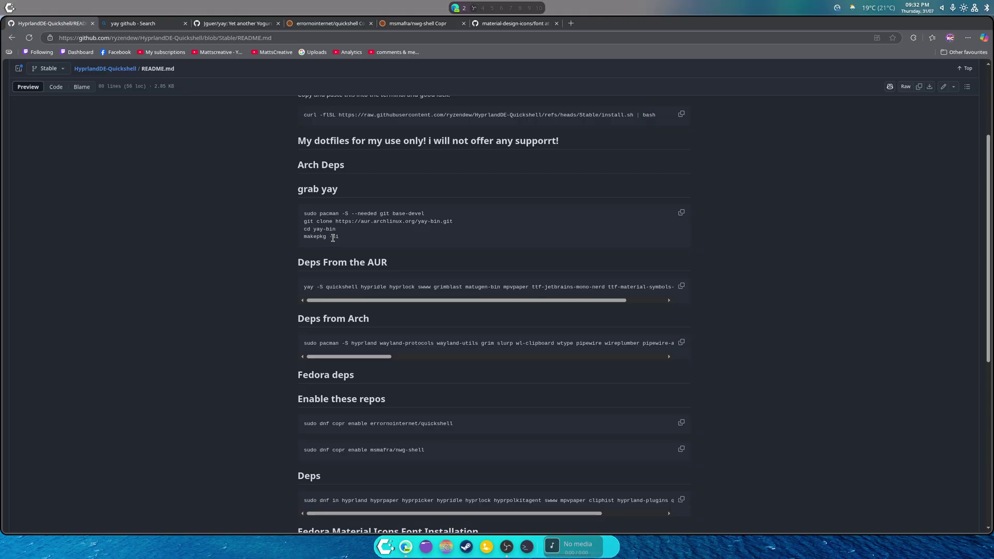
scroll(334, 209, down, 2)
drag(334, 208, 373, 208)
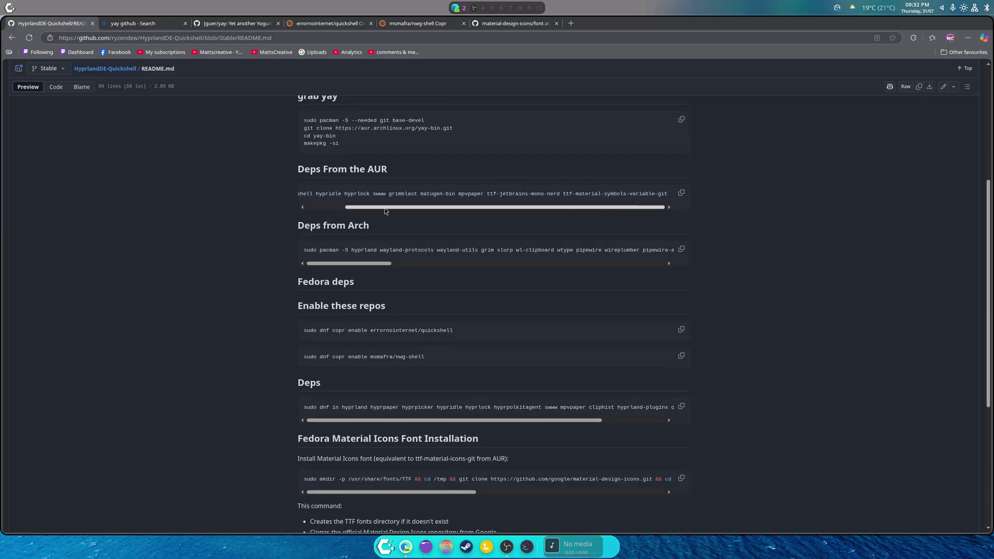
drag(341, 267, 772, 275)
scroll(771, 275, down, 2)
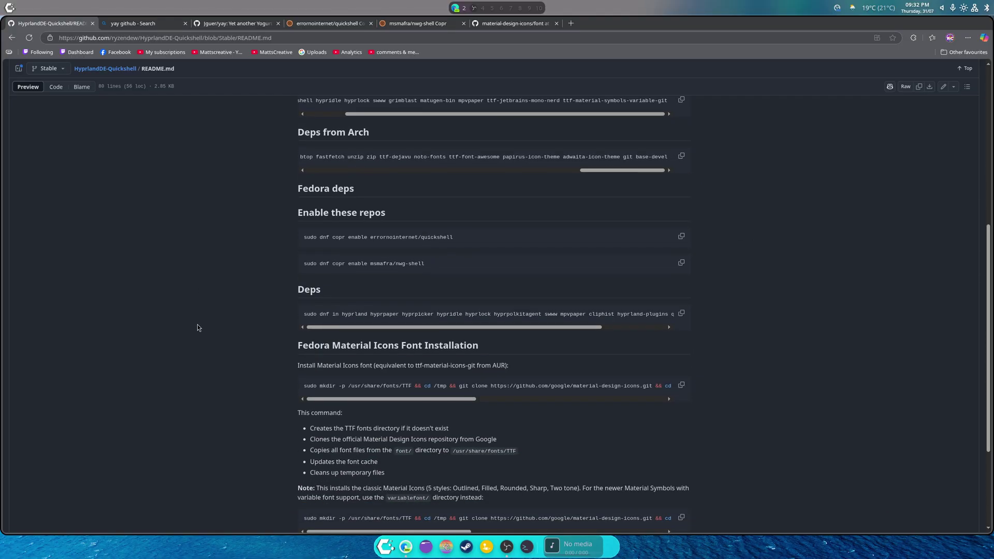
scroll(446, 299, up, 6)
scroll(446, 299, up, 1)
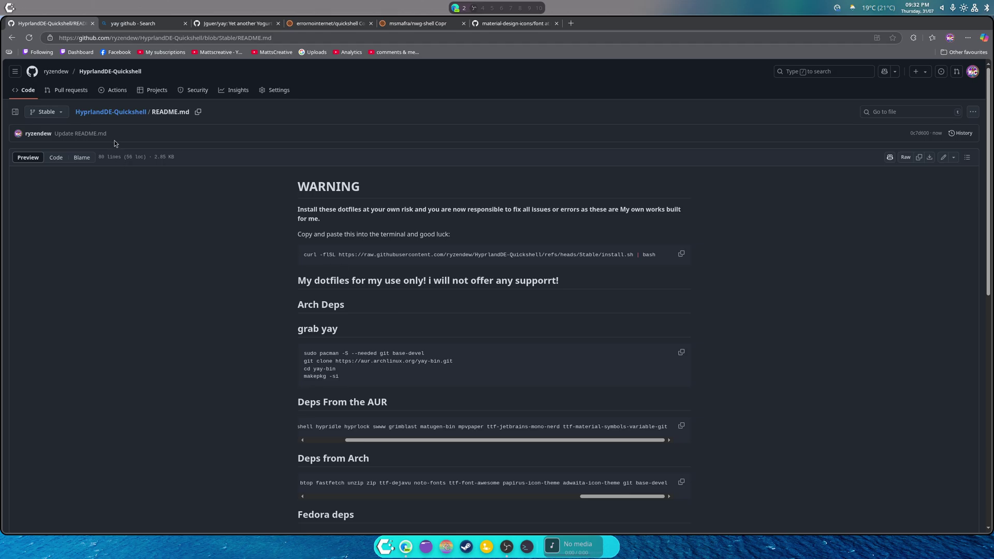
click(106, 113)
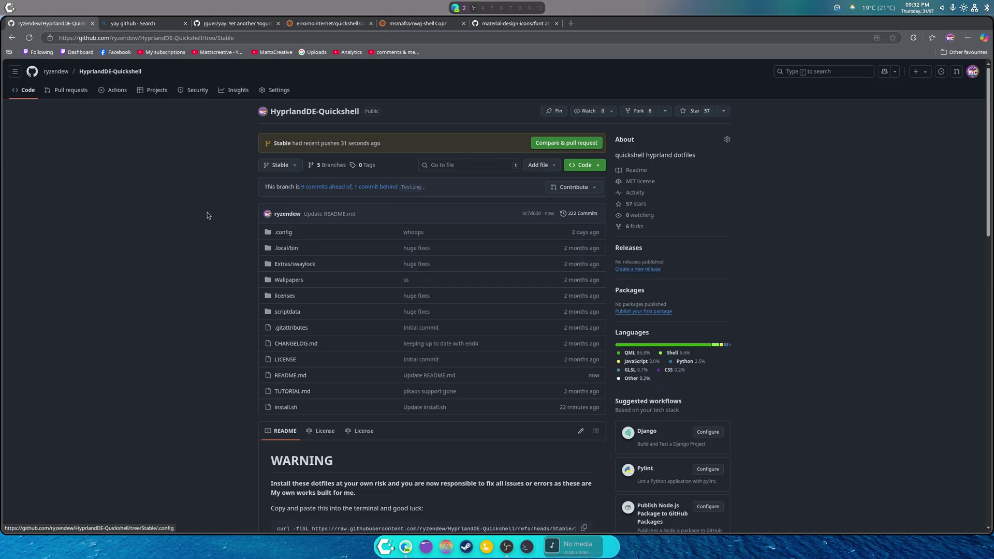
scroll(782, 386, down, 14)
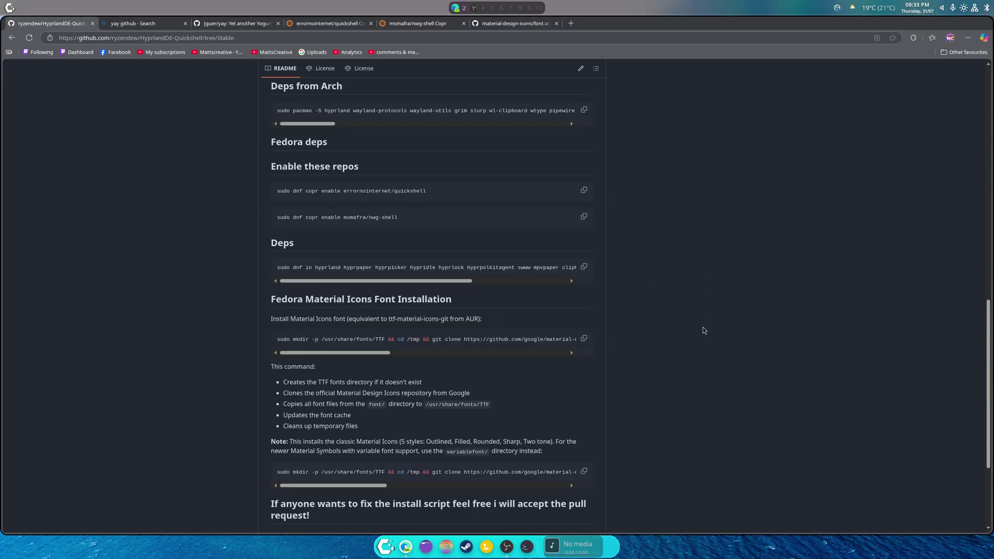
scroll(702, 334, down, 1)
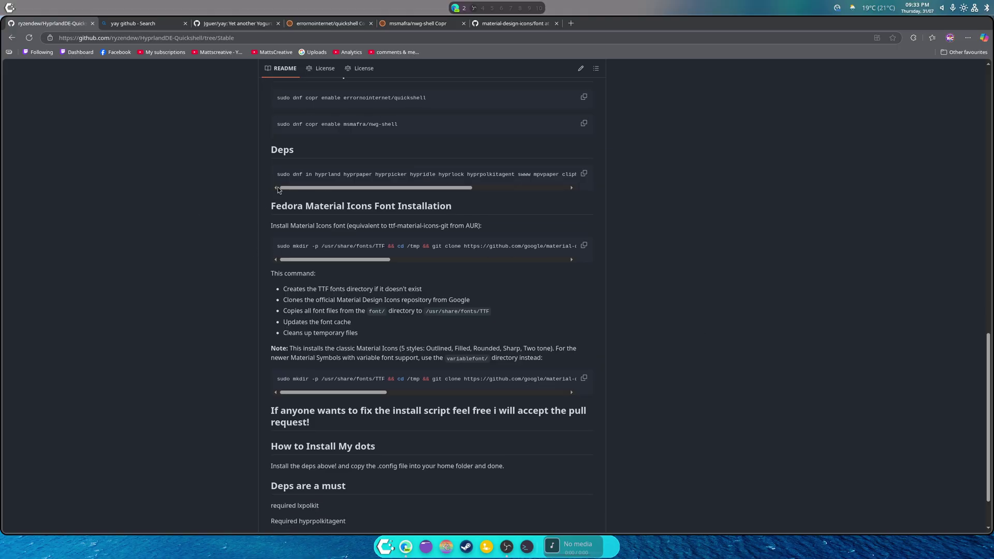
scroll(325, 163, up, 1)
scroll(326, 162, down, 2)
scroll(323, 195, right, 1)
scroll(335, 191, right, 3)
scroll(518, 249, right, 5)
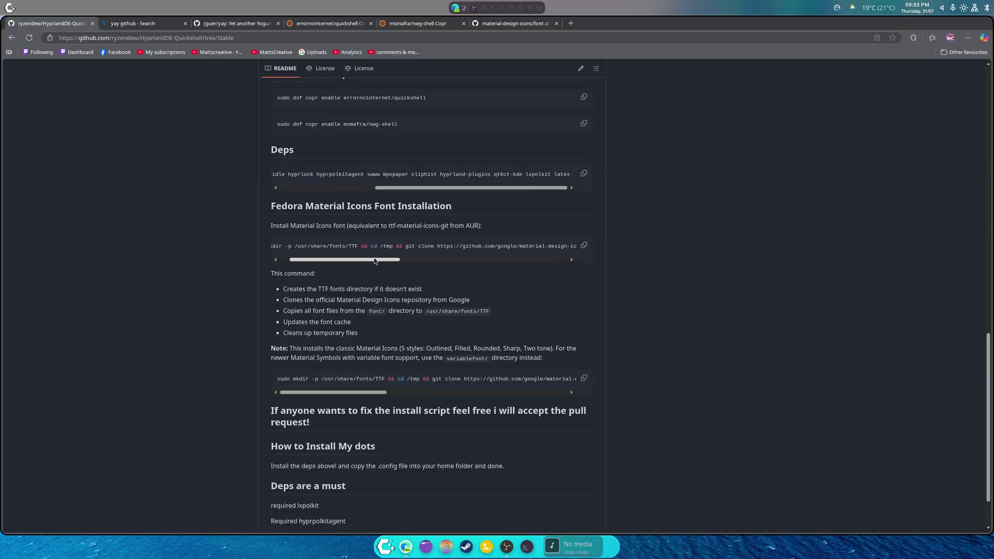
scroll(346, 259, down, 1)
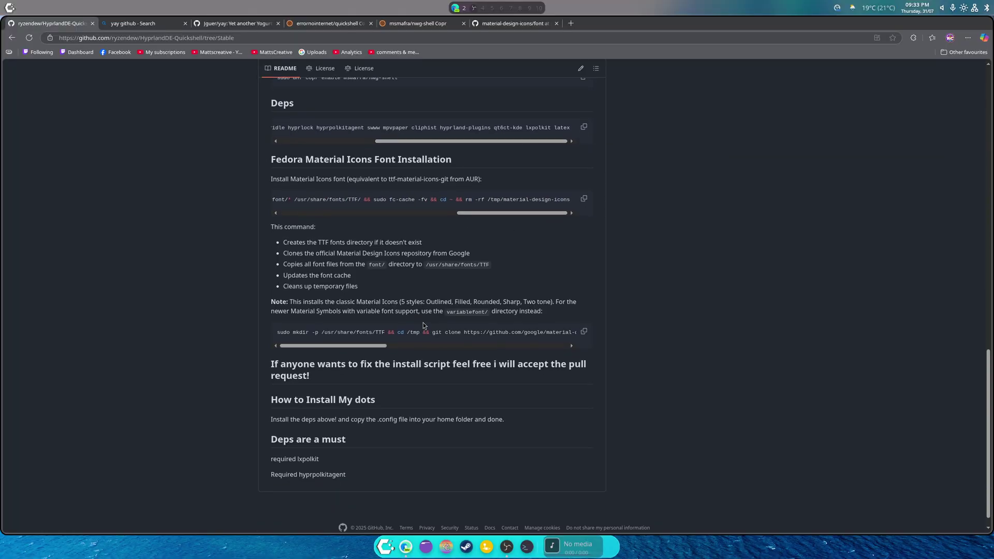
drag(355, 346, 238, 329)
scroll(682, 281, down, 1)
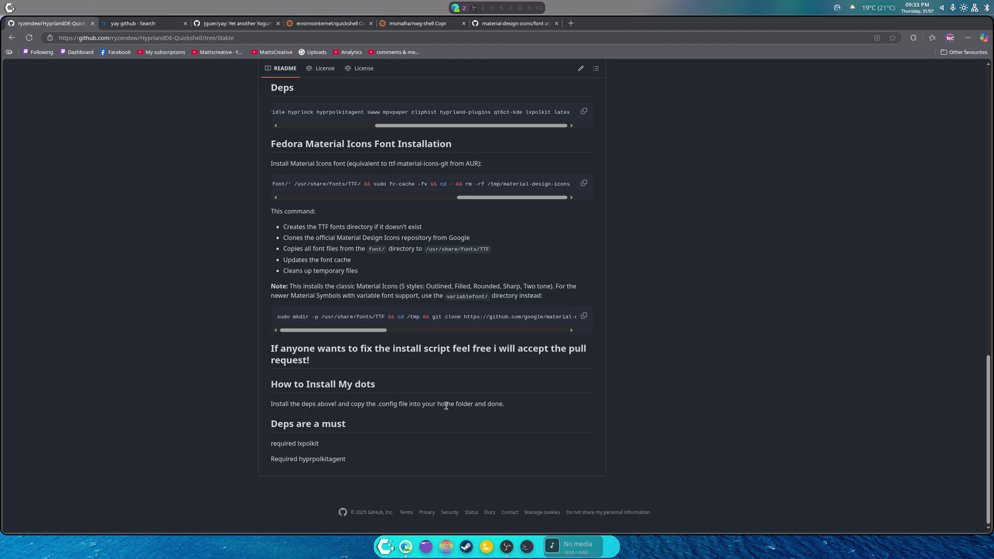
scroll(698, 399, up, 10)
scroll(698, 398, up, 2)
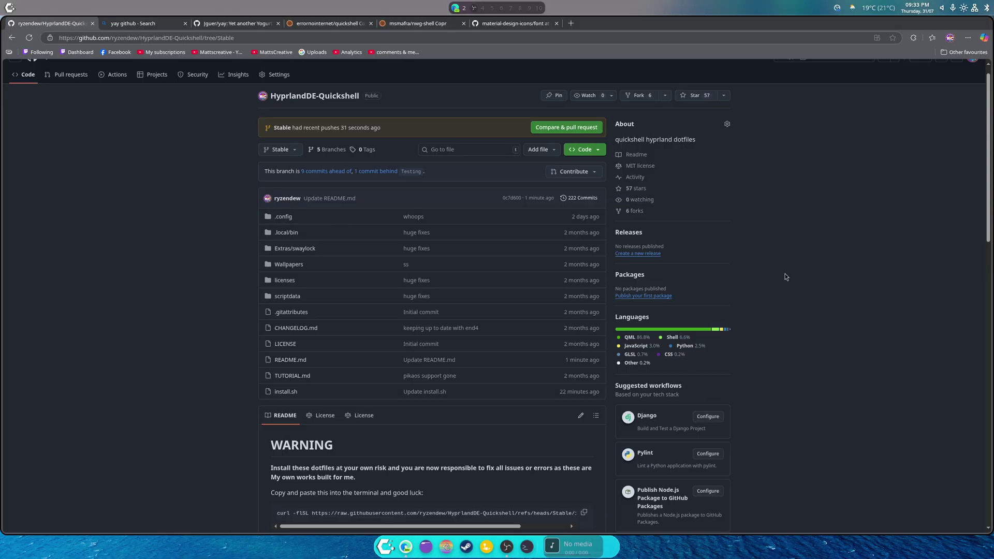
scroll(785, 275, up, 1)
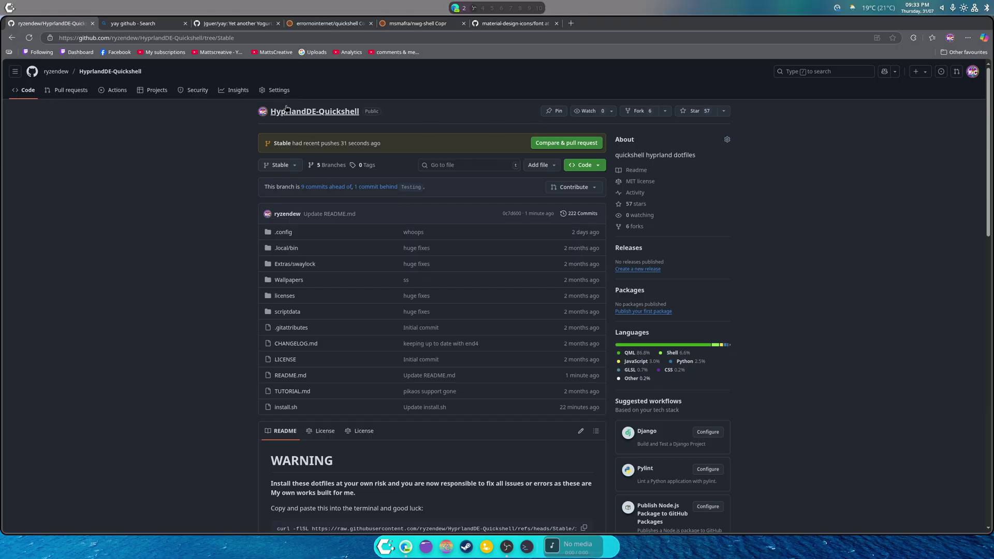
Step: Tick the Issues checkbox under Features in the HyprlandDE-Quickshell repository settings
scroll(736, 349, down, 6)
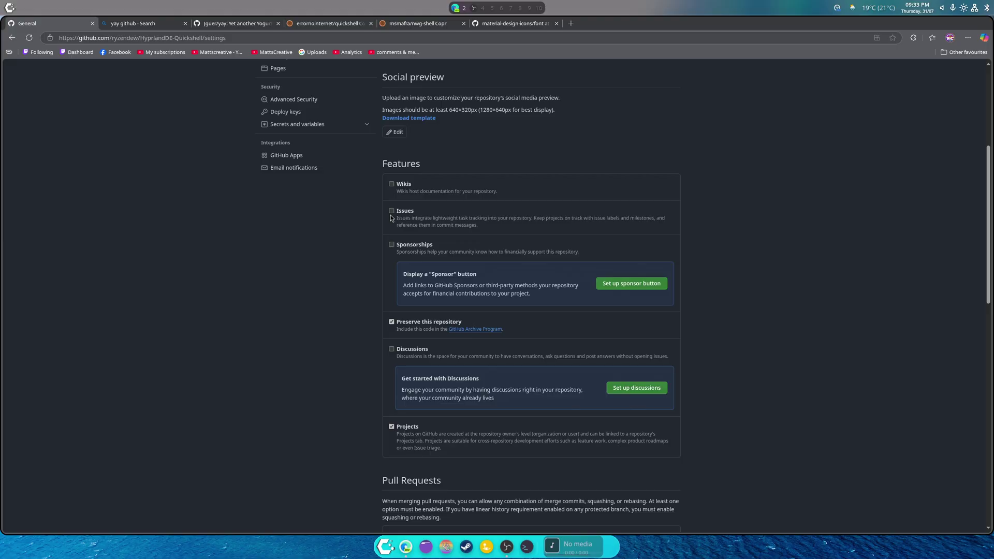
click(392, 212)
scroll(788, 390, down, 6)
scroll(791, 392, down, 5)
scroll(787, 389, up, 20)
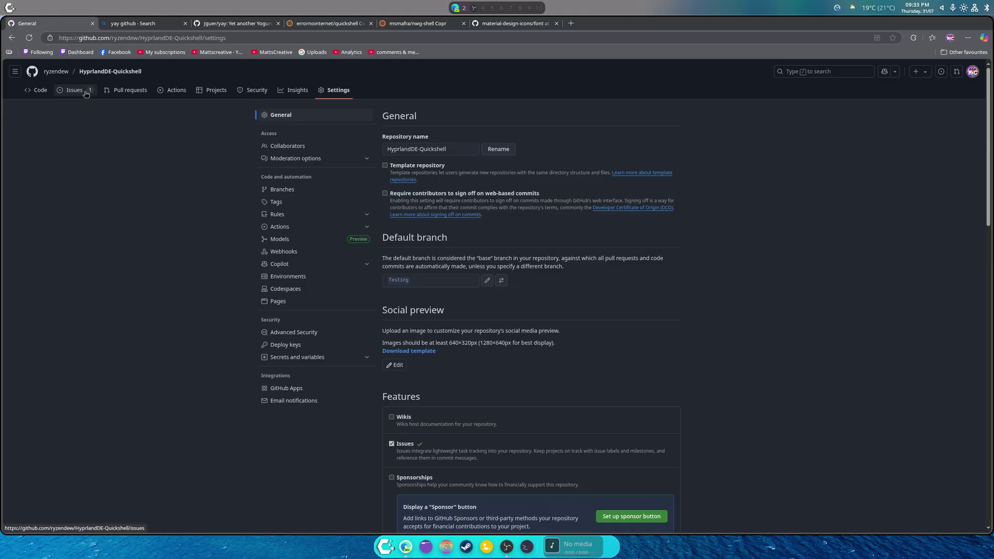
scroll(751, 386, down, 3)
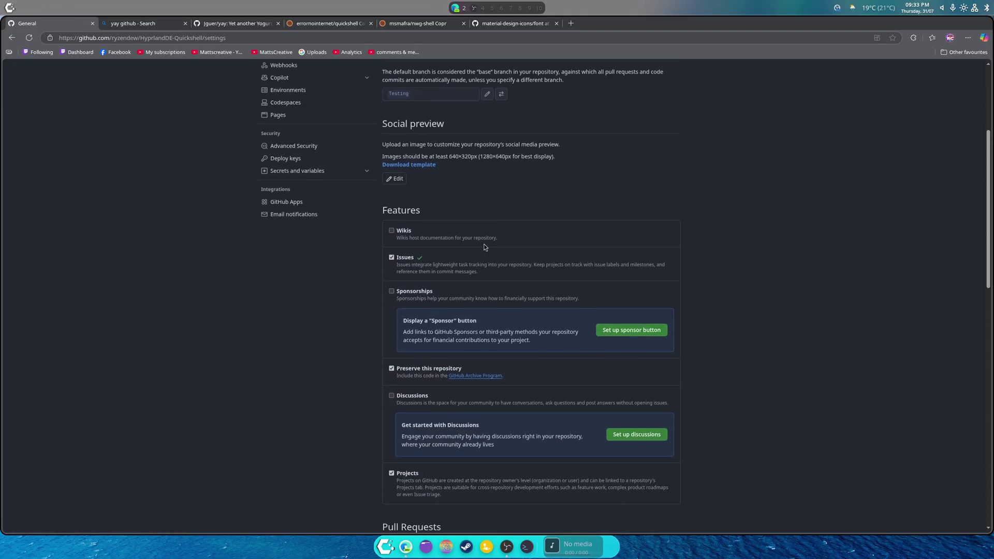